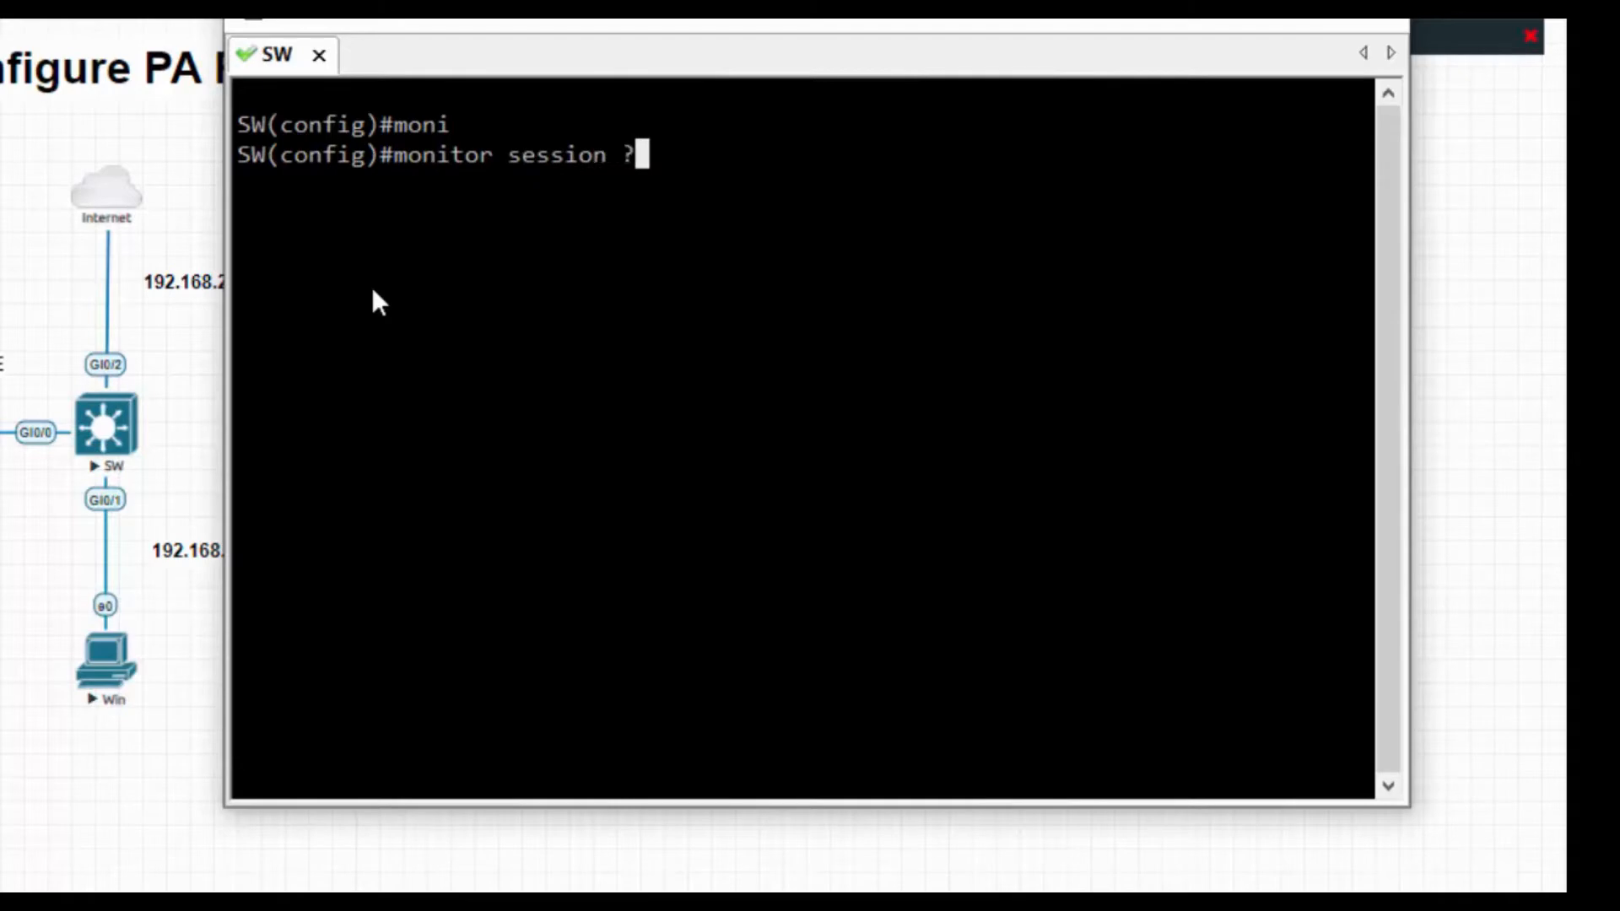
Set GigabitEthernet 0/1 as the both-direction source of monitor session 10, then clear the screen.
type("10 ")
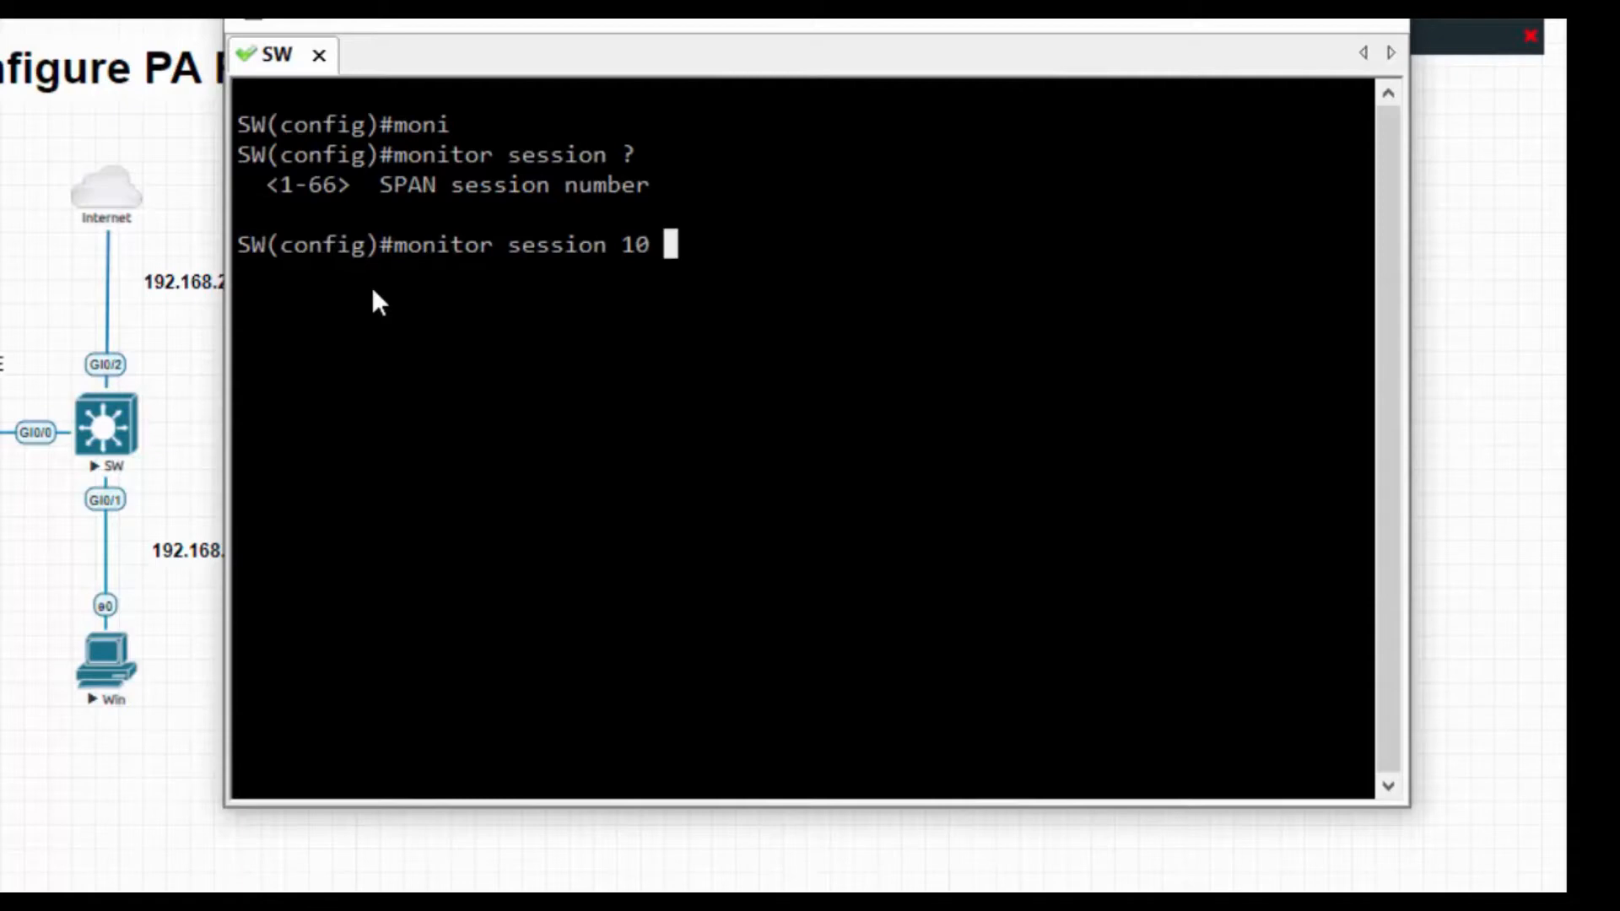
type("?")
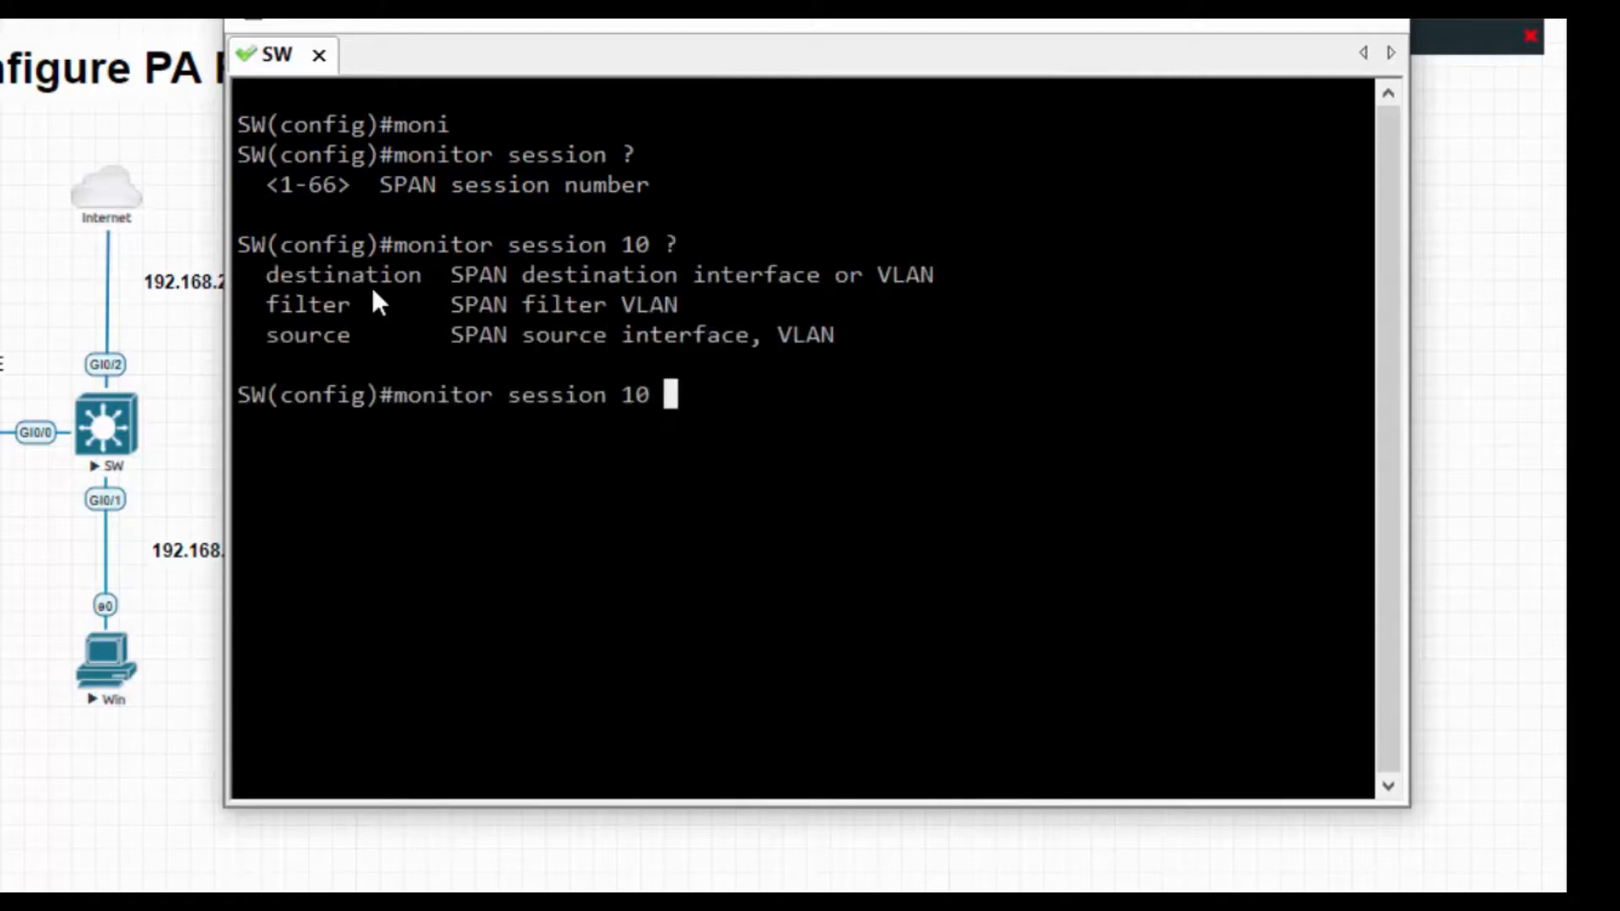
type("sou")
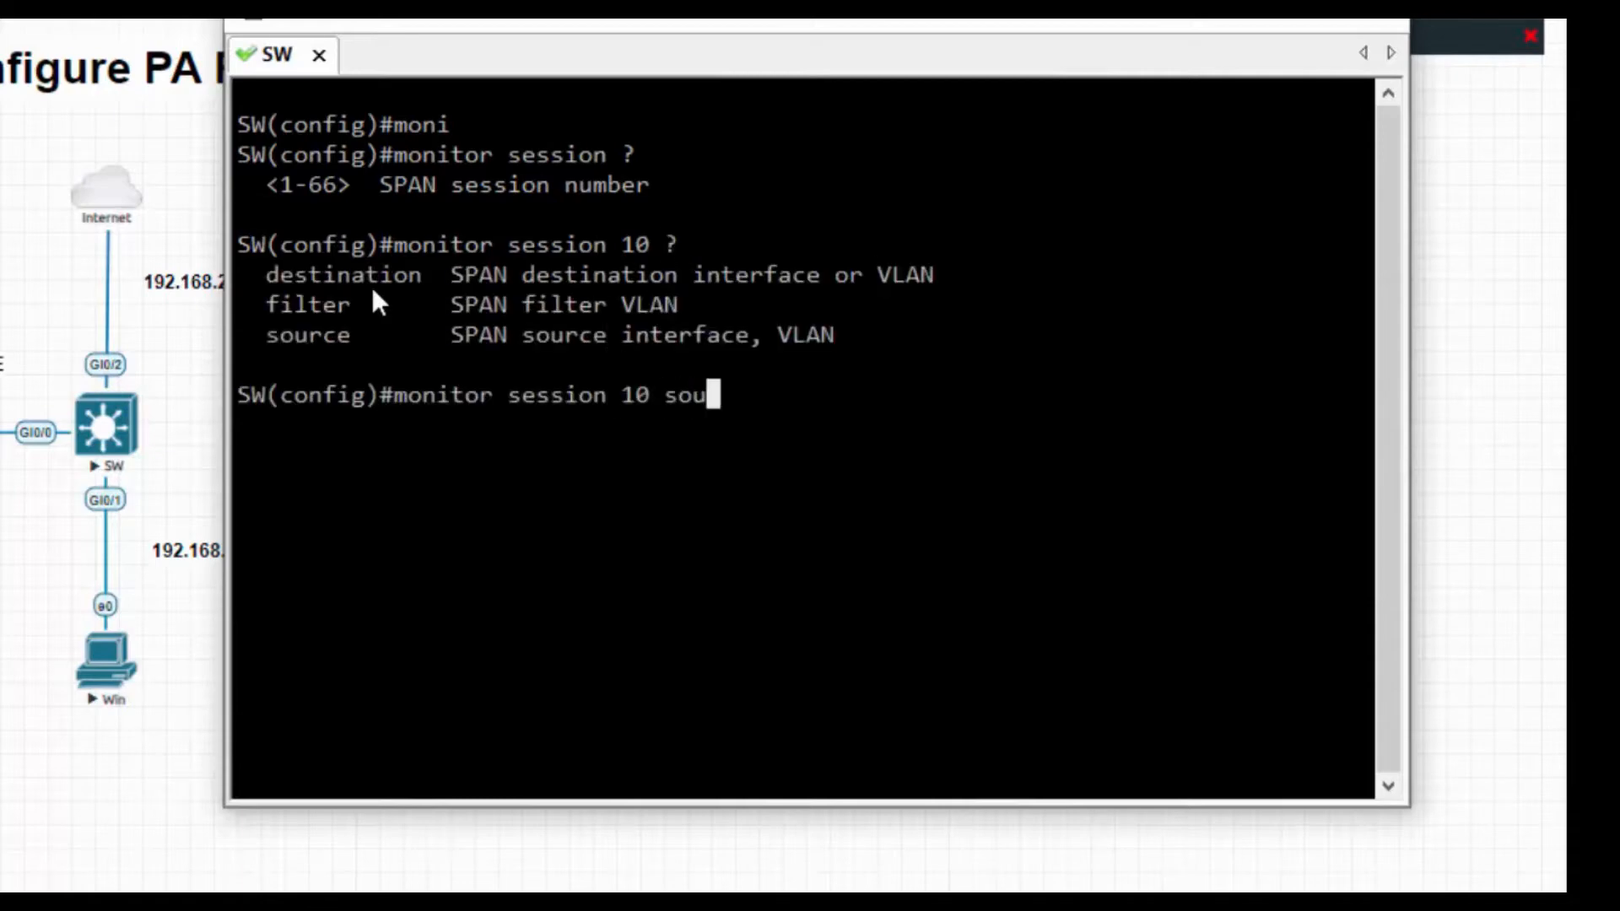
key("Tab")
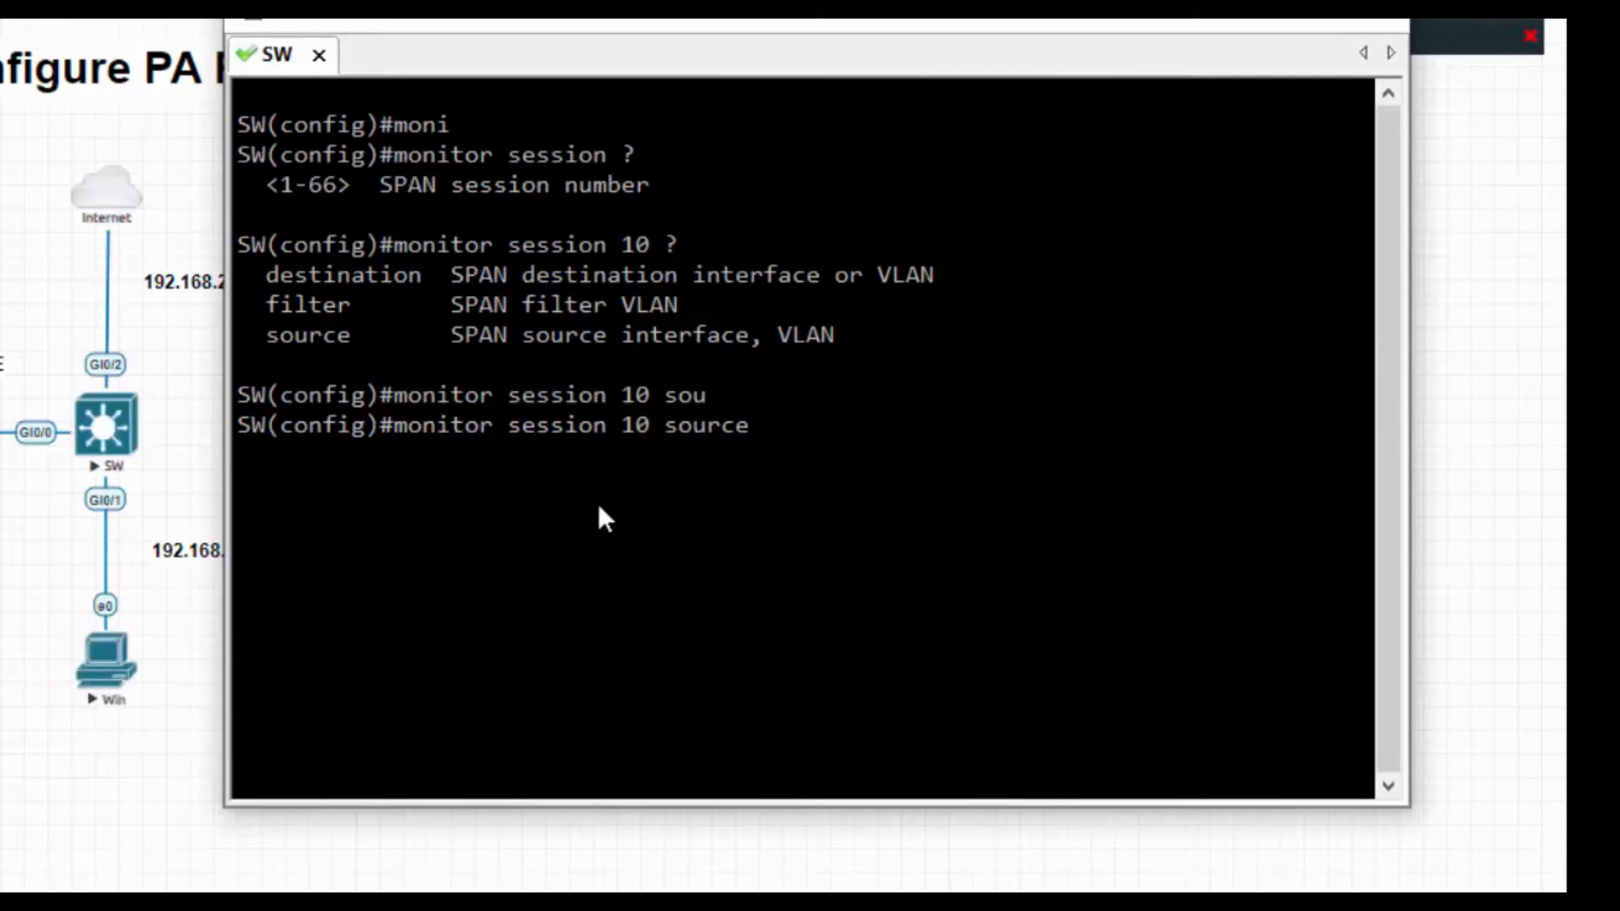
type("?i")
type("nter")
key("Tab")
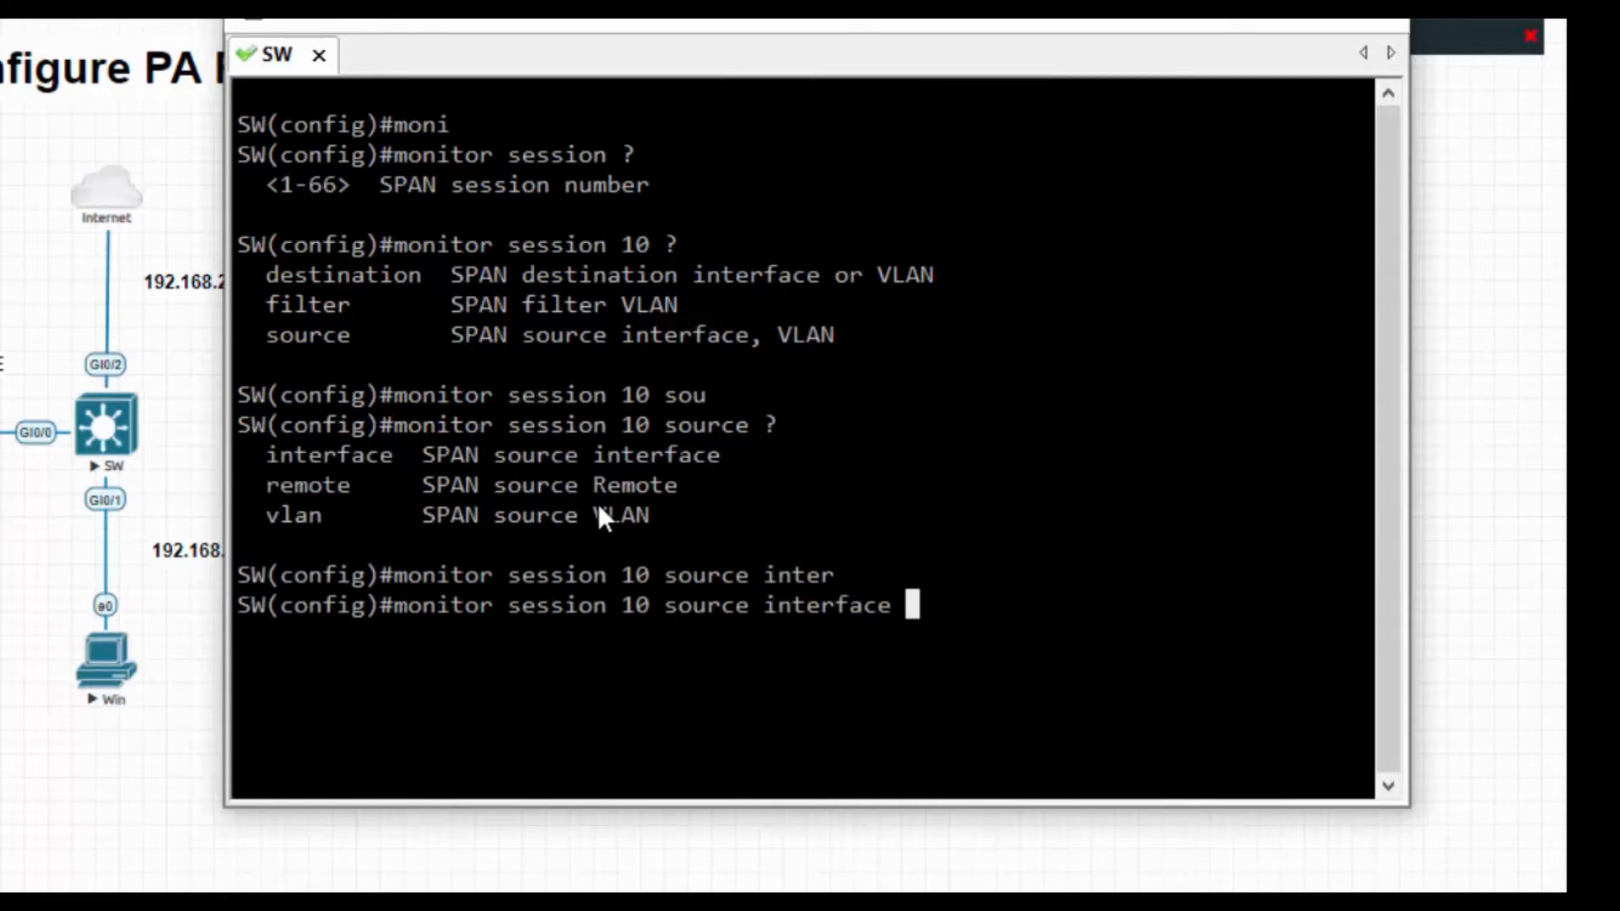
type("?")
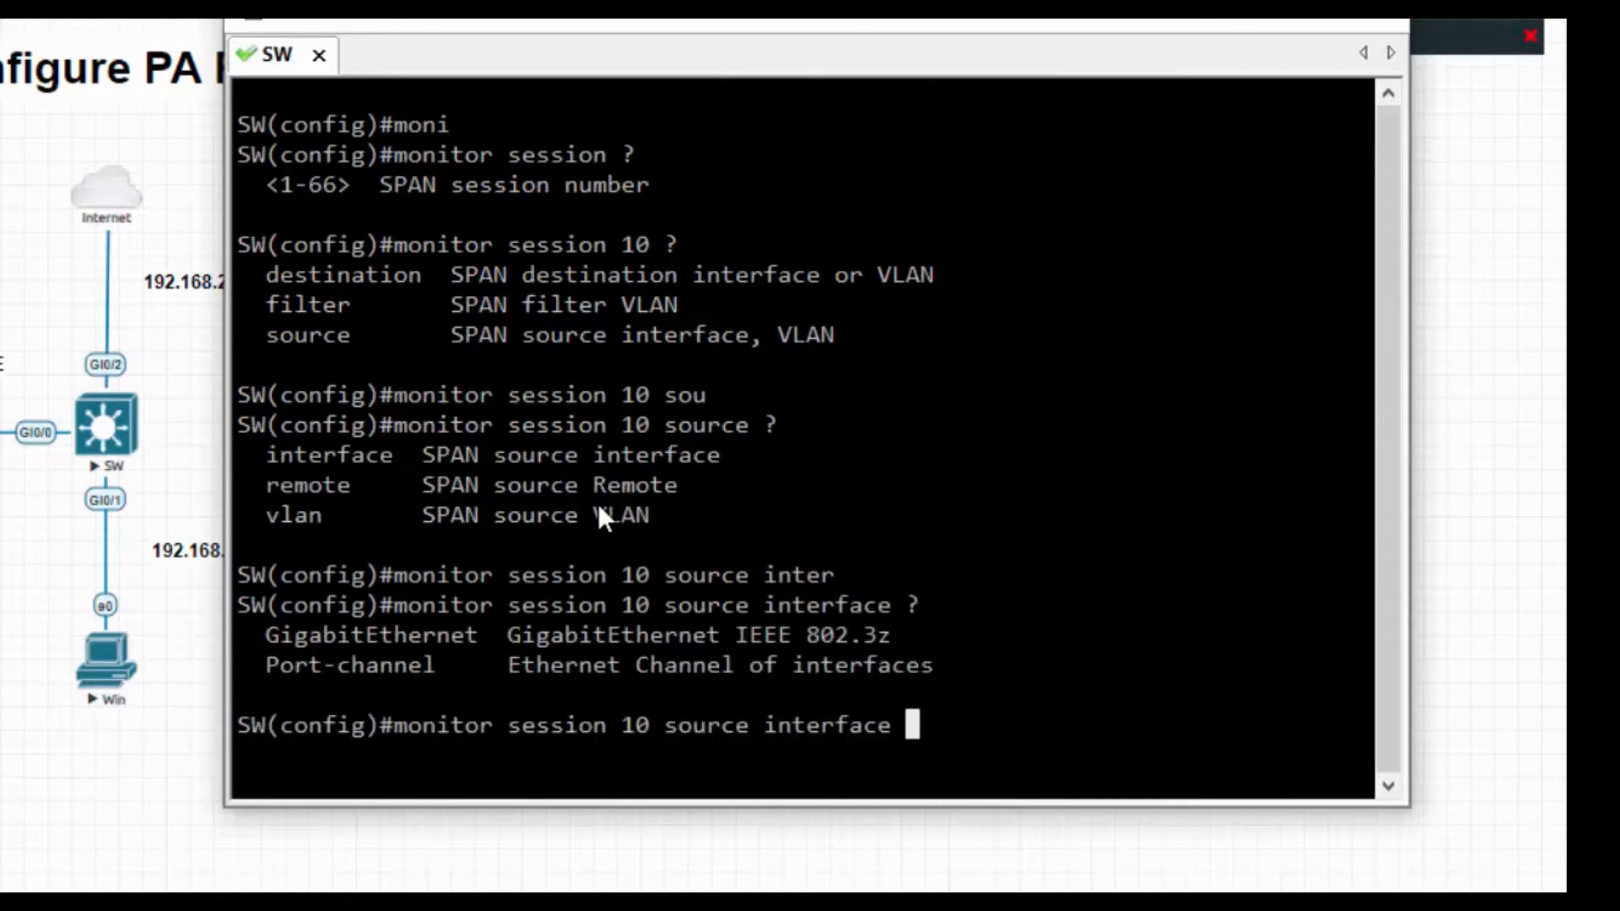
type("gi")
key("Tab")
type("?")
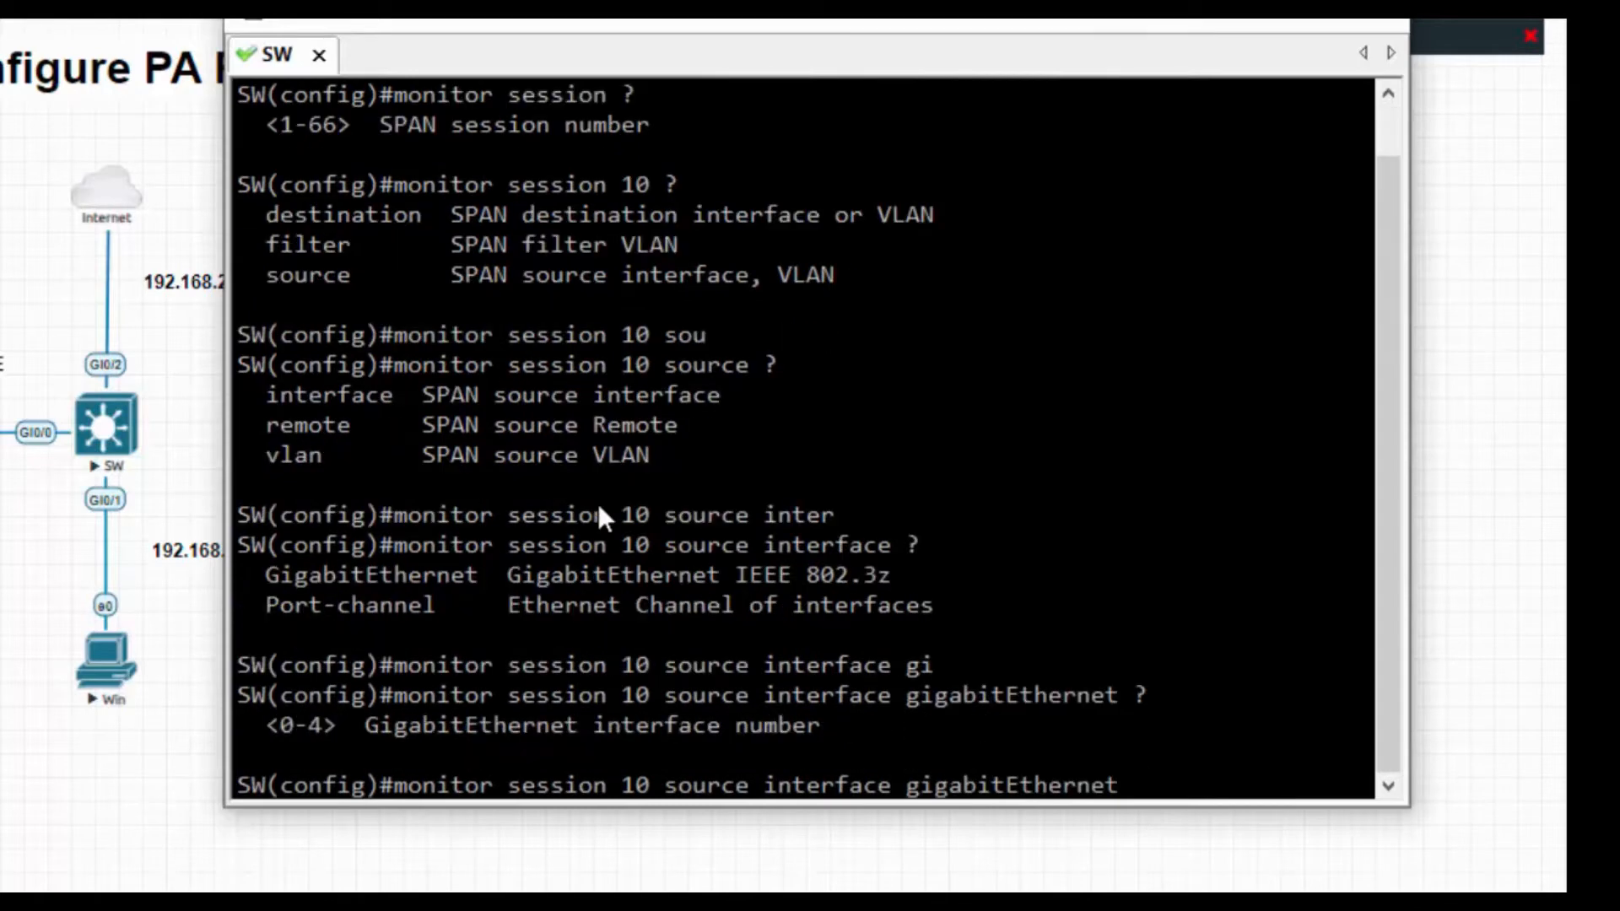
type("0/1 ?")
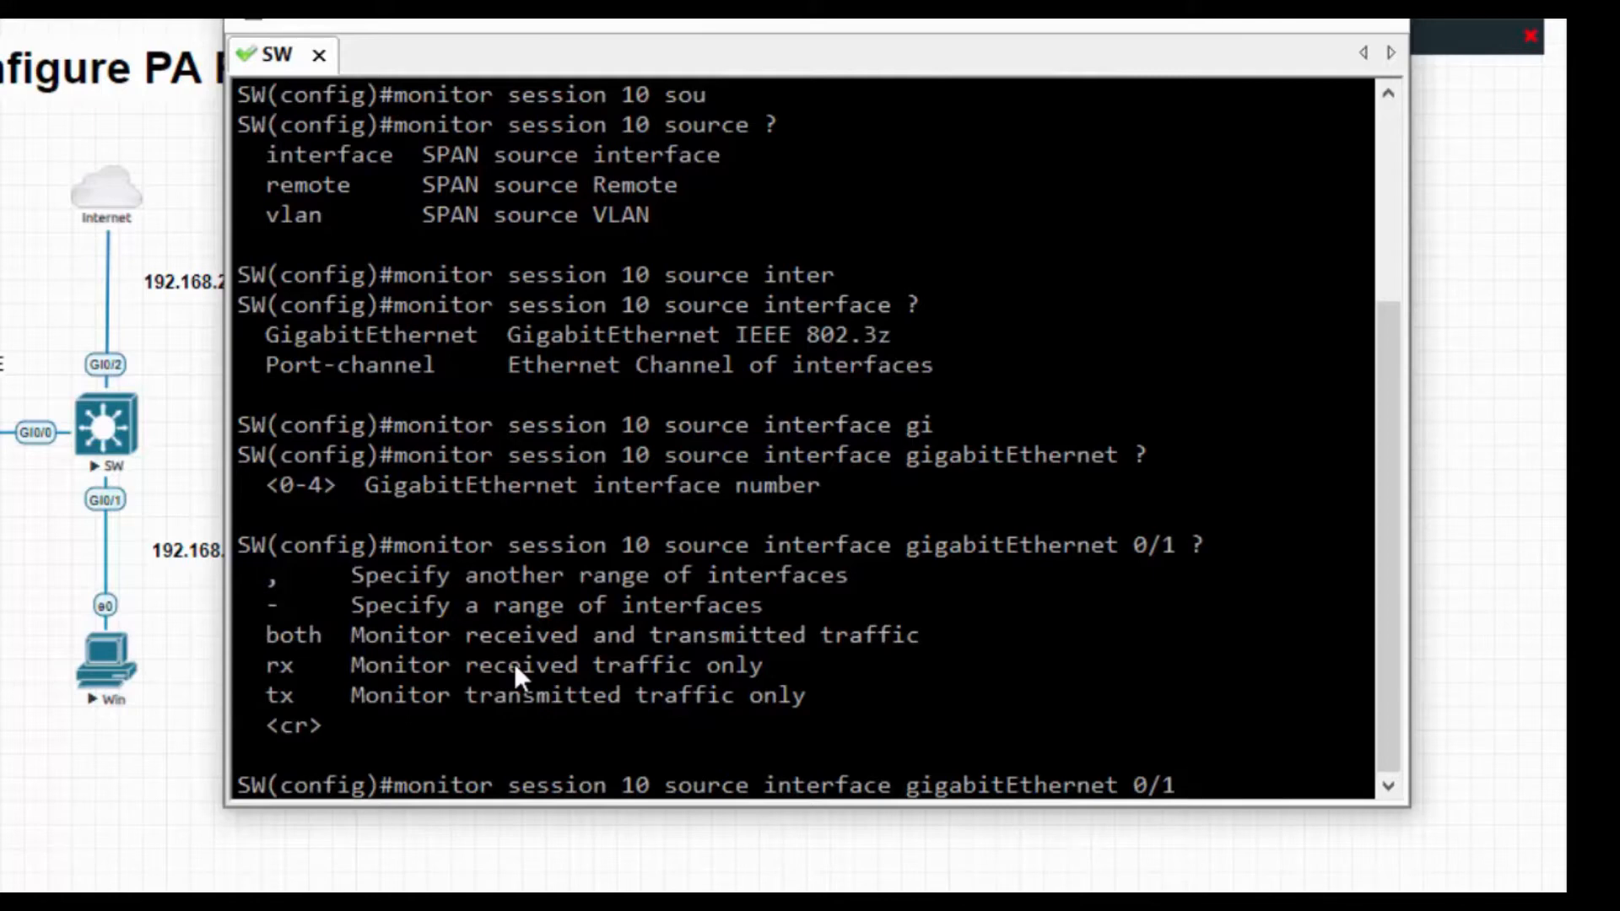
type("bo")
key("Tab")
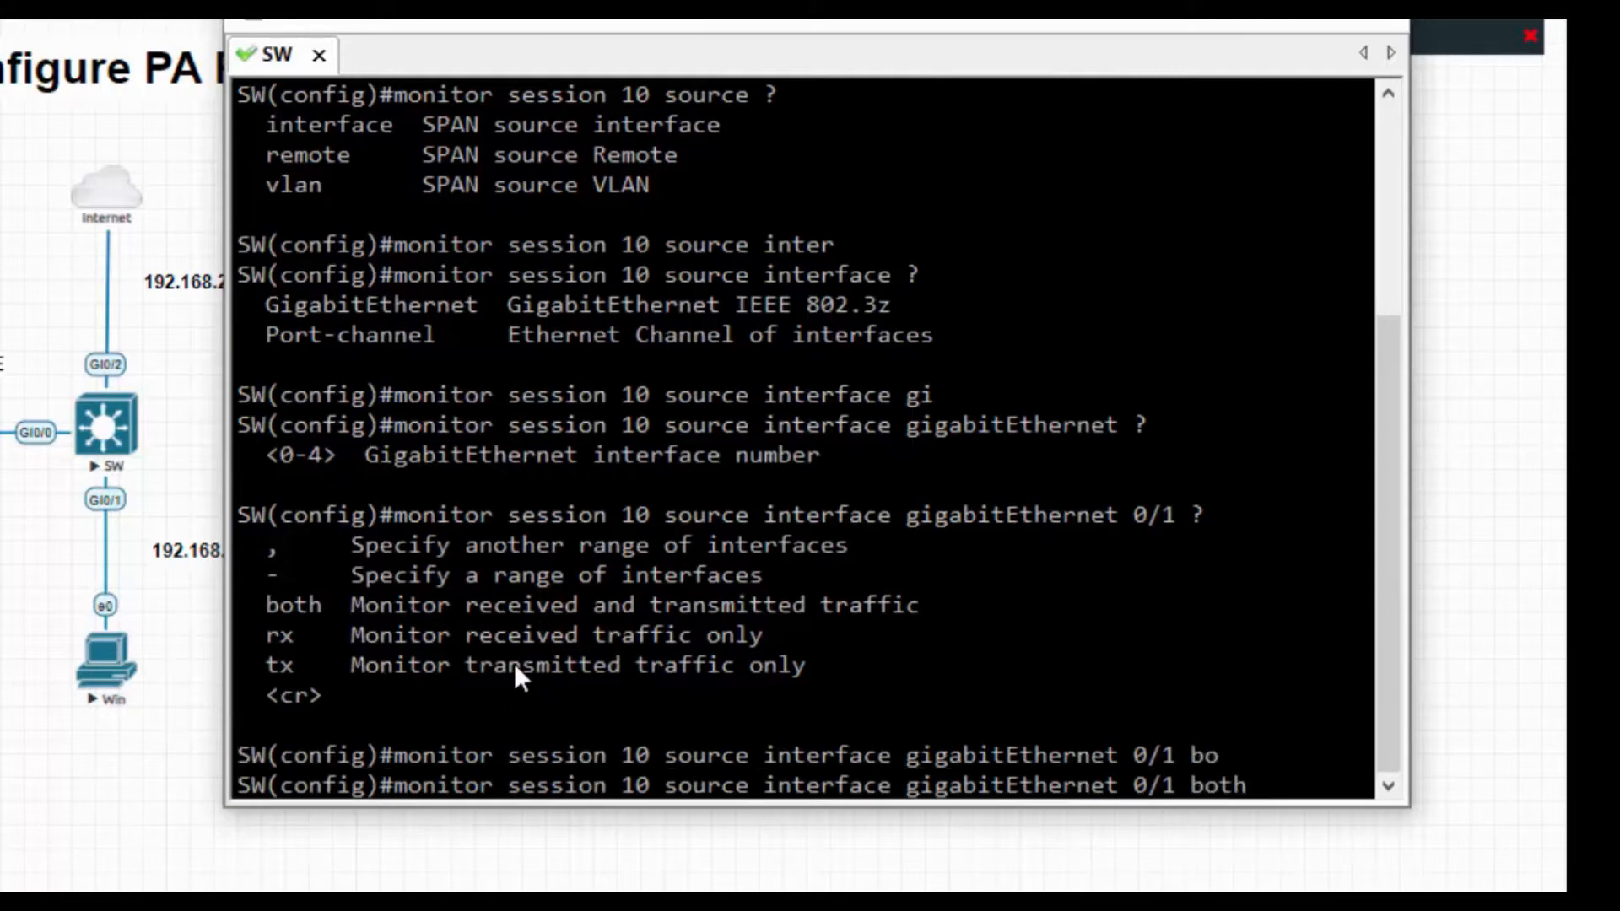
key("Return")
key("ctrl+l")
Recall the monitor session 10 source command and apply it, leaving configuration mode.
key("Return")
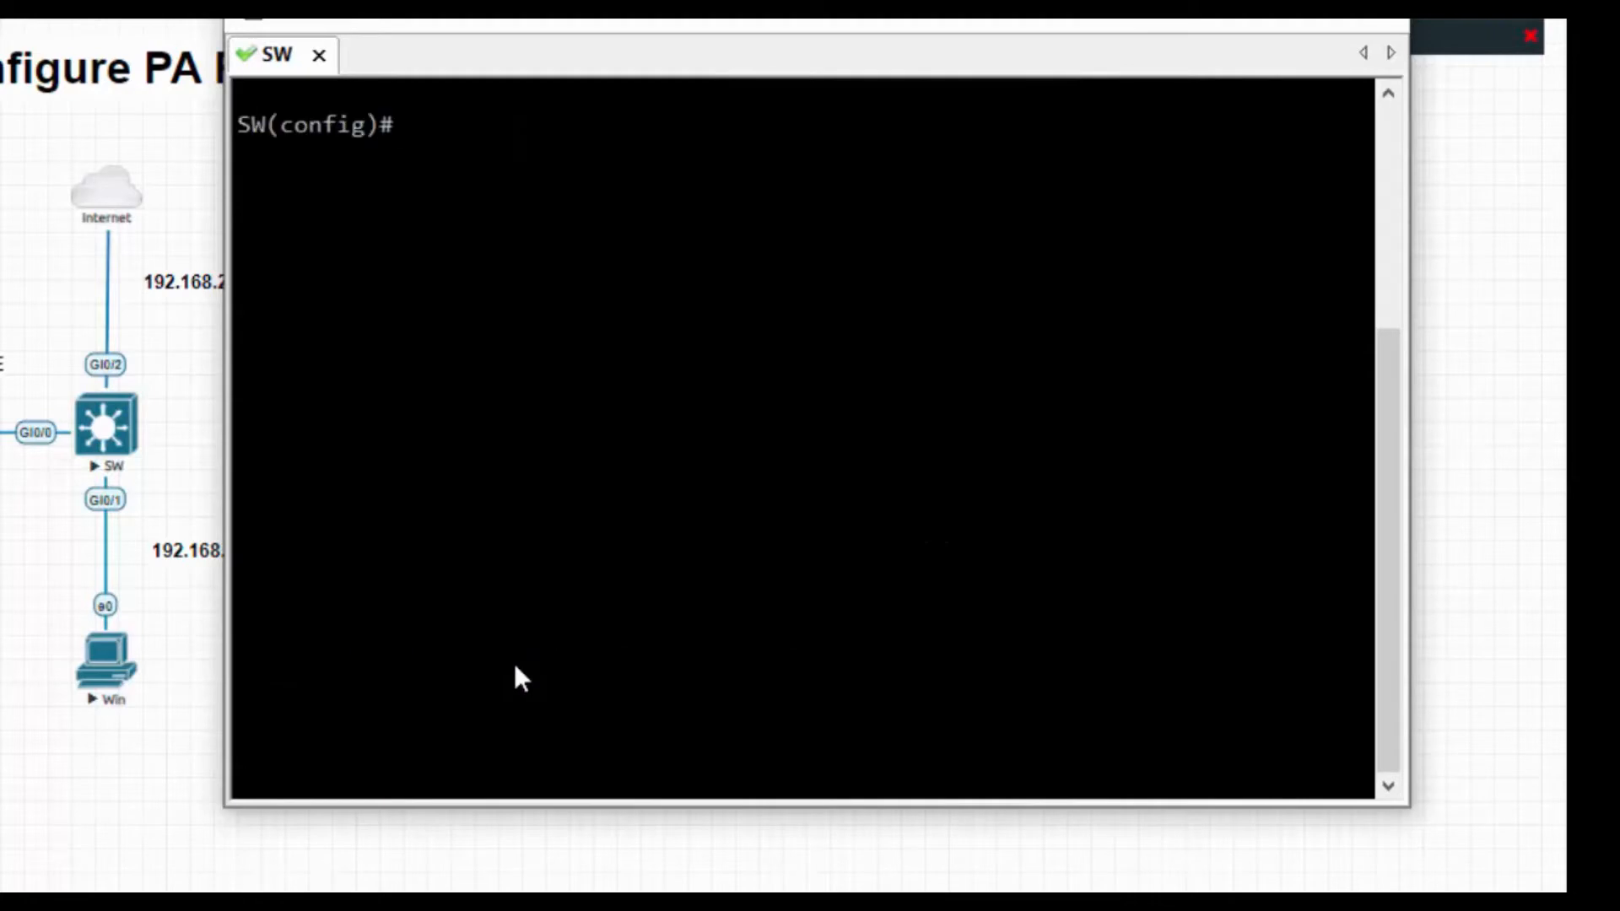
key("Up")
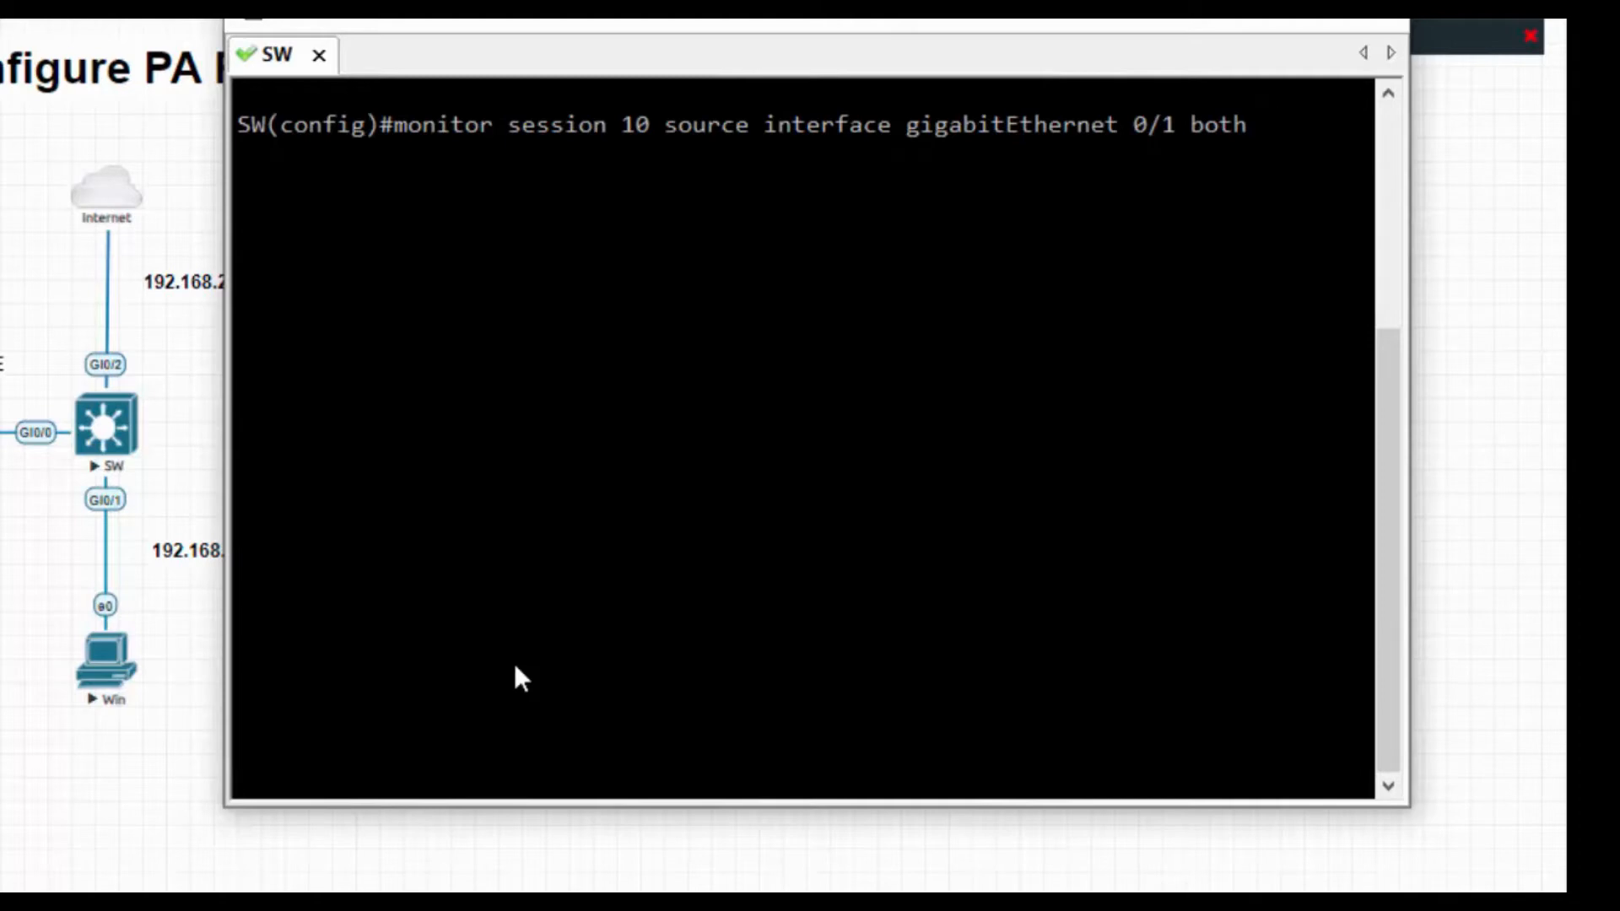
key("ctrl+z")
key("Return")
Re-enter global configuration with 'config t' and clear to a fresh SW(config)# prompt.
type("config t")
key("Return")
key("Up")
key("Up")
key("BackSpace")
key("BackSpace")
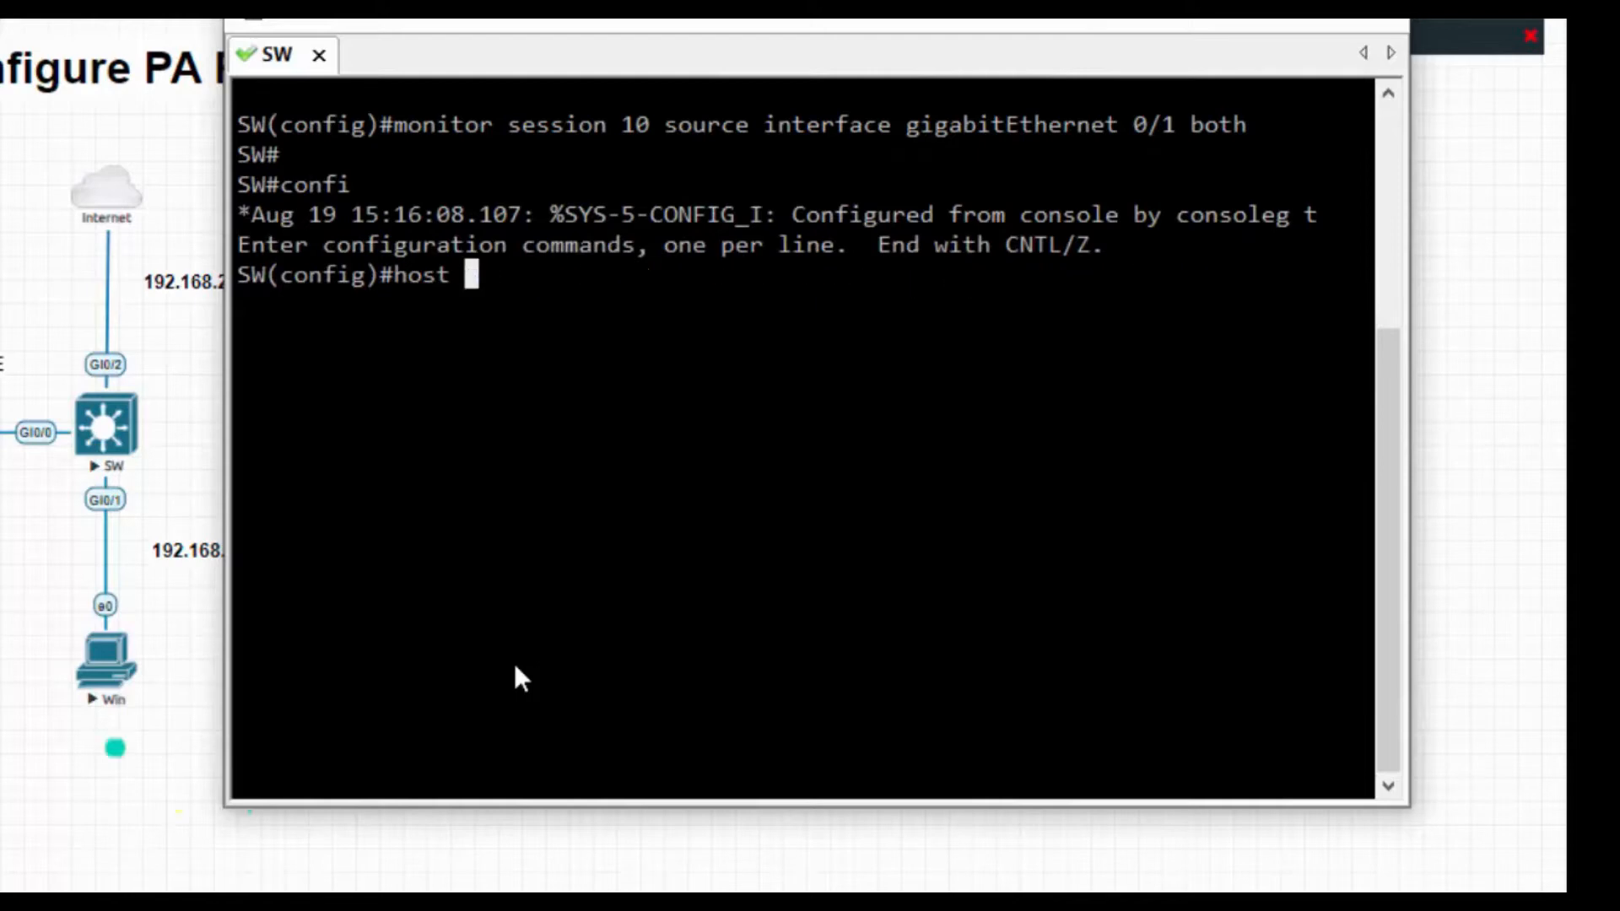
key("BackSpace")
key("BackSpace")
key("BackSpace")
key("BackSpace")
key("BackSpace")
key("BackSpace")
key("ctrl+l")
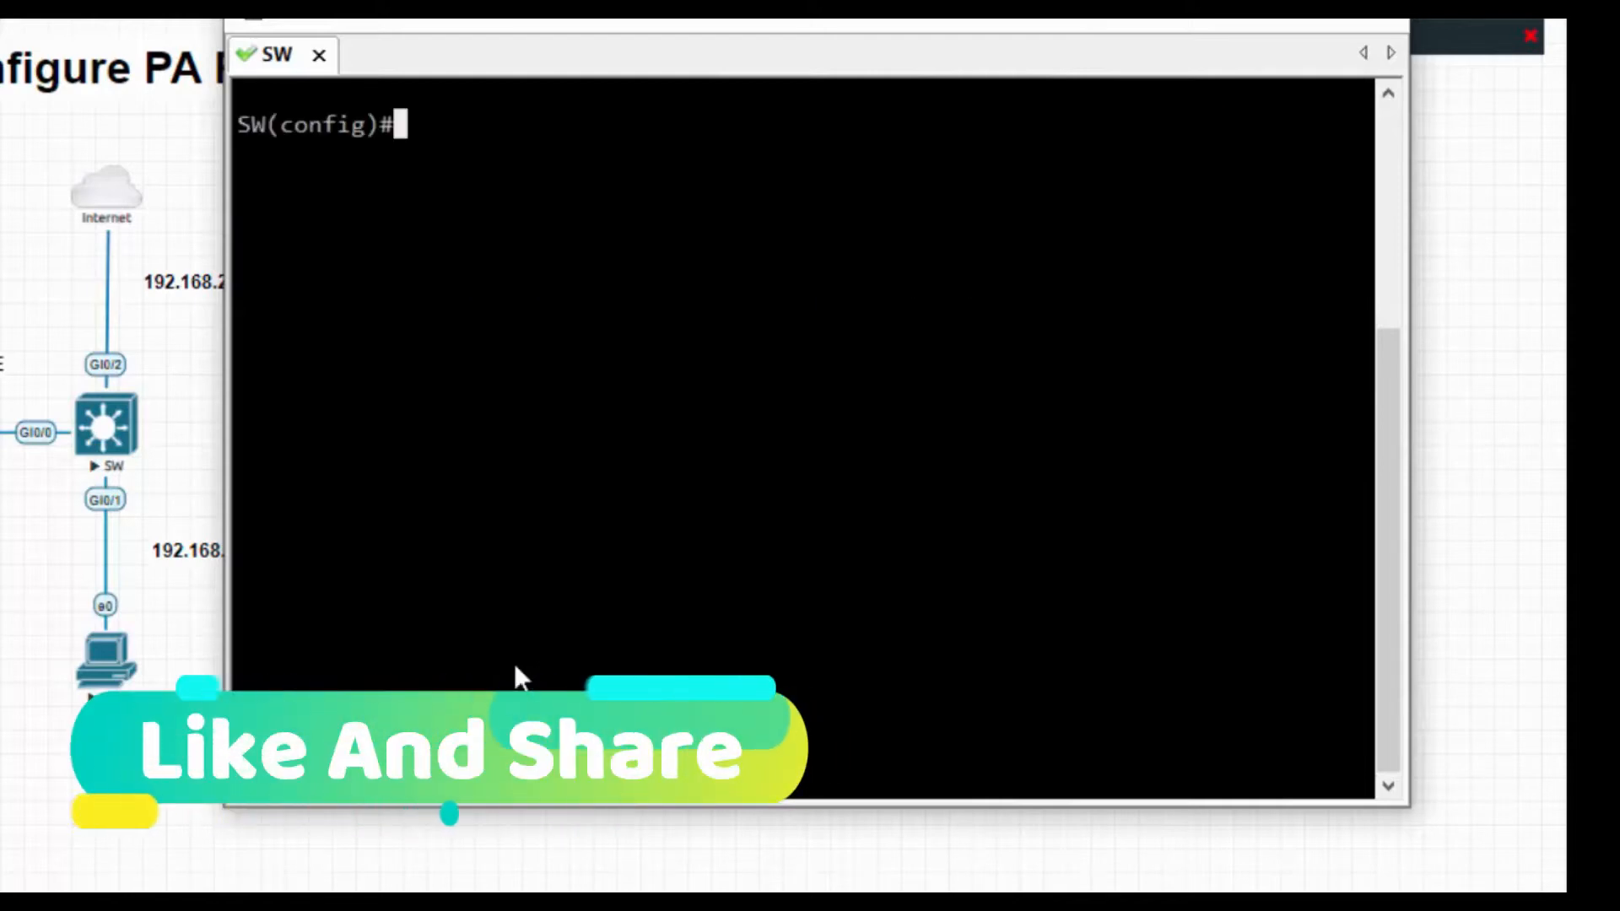
Set GigabitEthernet 0/0 as the destination of monitor session 10, then exit configuration mode.
type("monis")
key("Tab")
key("BackSpace")
key("Tab")
type("session")
key("Tab")
type("?")
type("10 ")
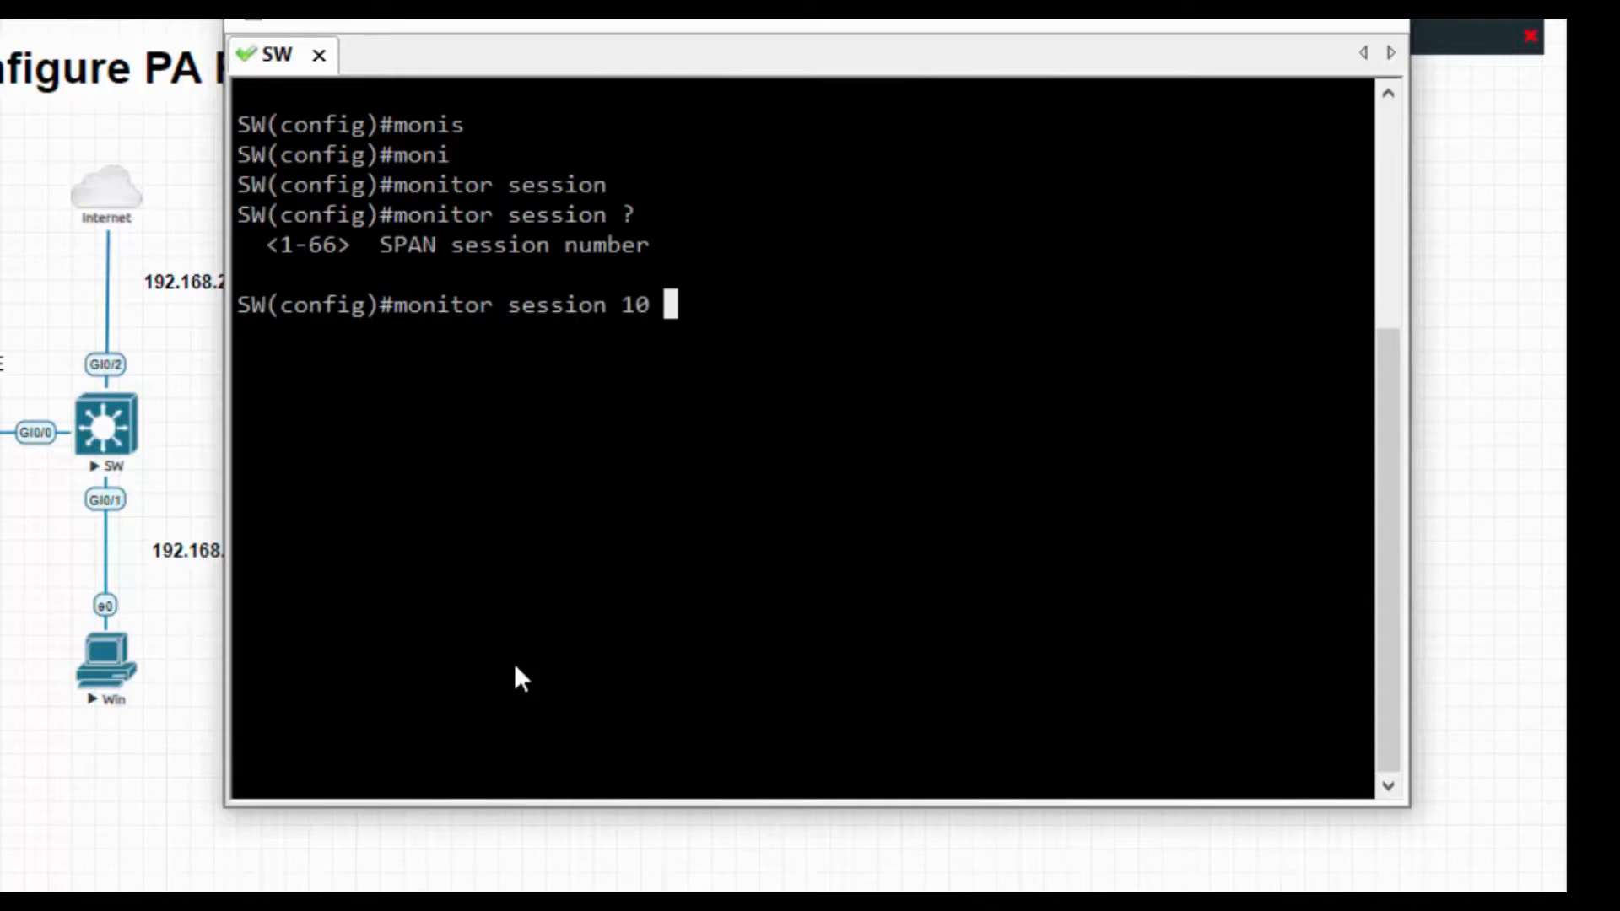
type("?de")
key("Tab")
type("?m")
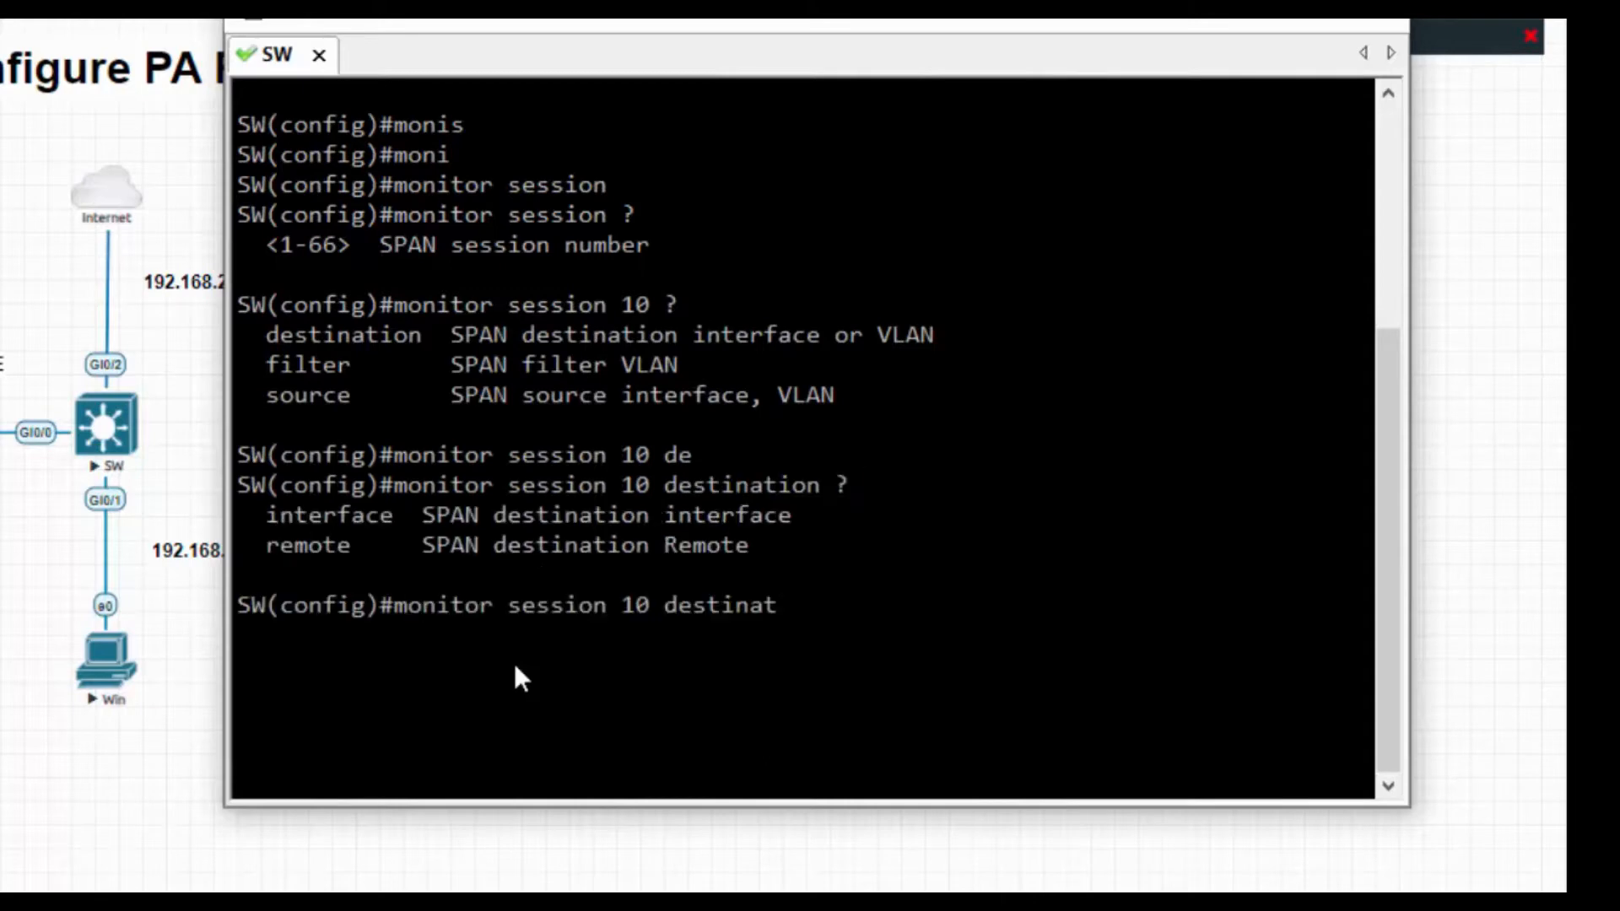
type("inter")
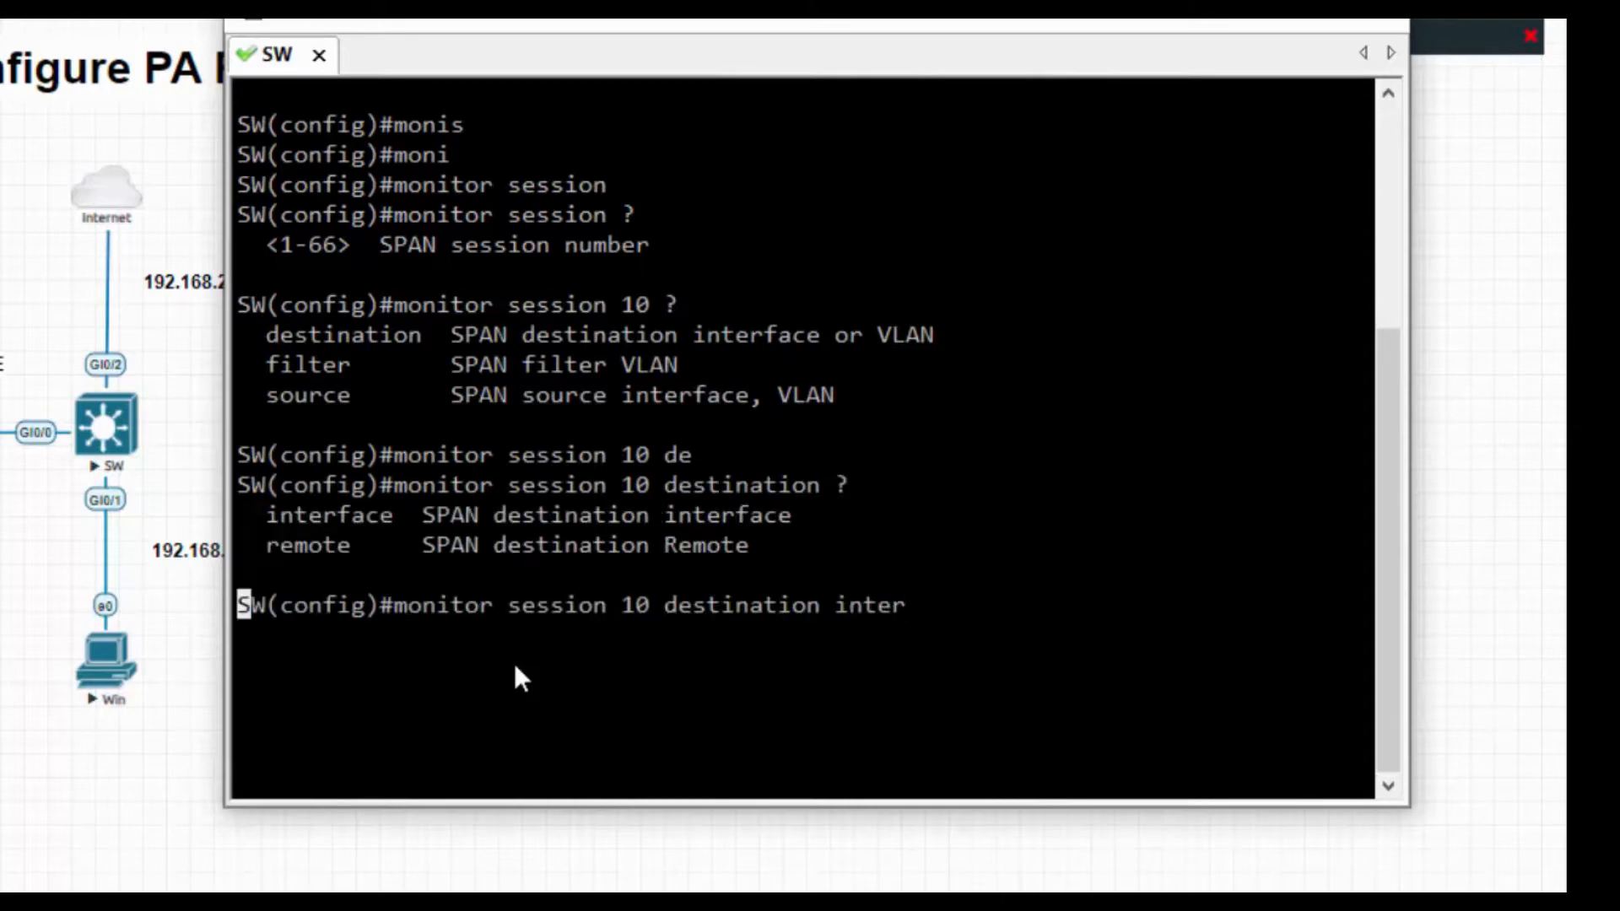
key("Tab")
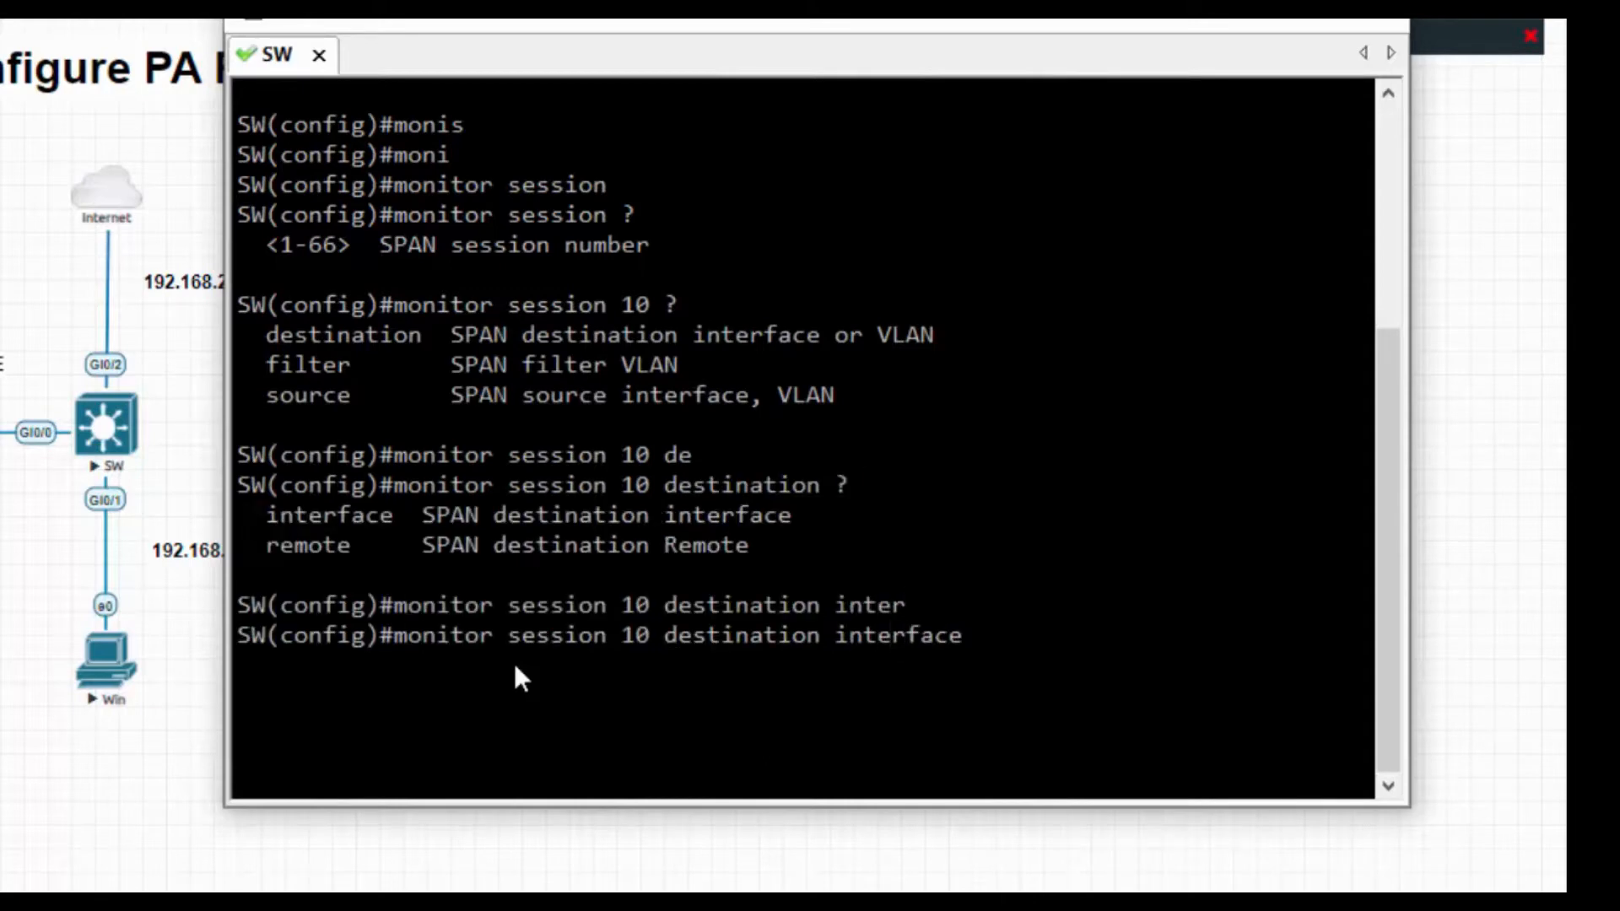
type("fi")
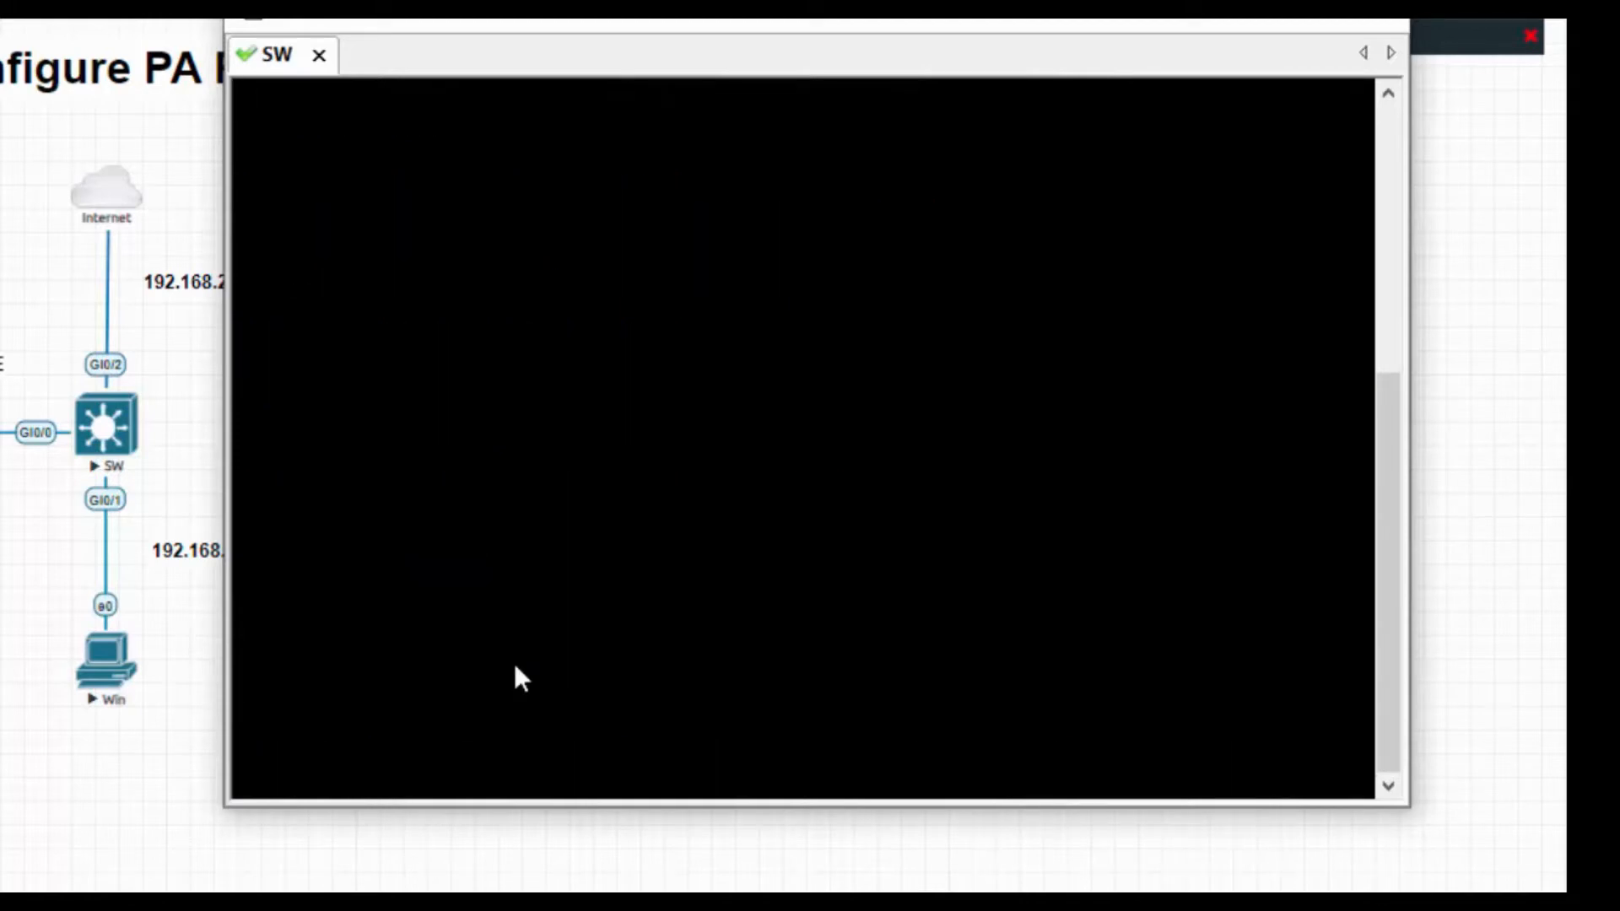
key("Return")
type("exit")
key("Return")
Run 'show monitor session 10' on the switch.
type("show mo")
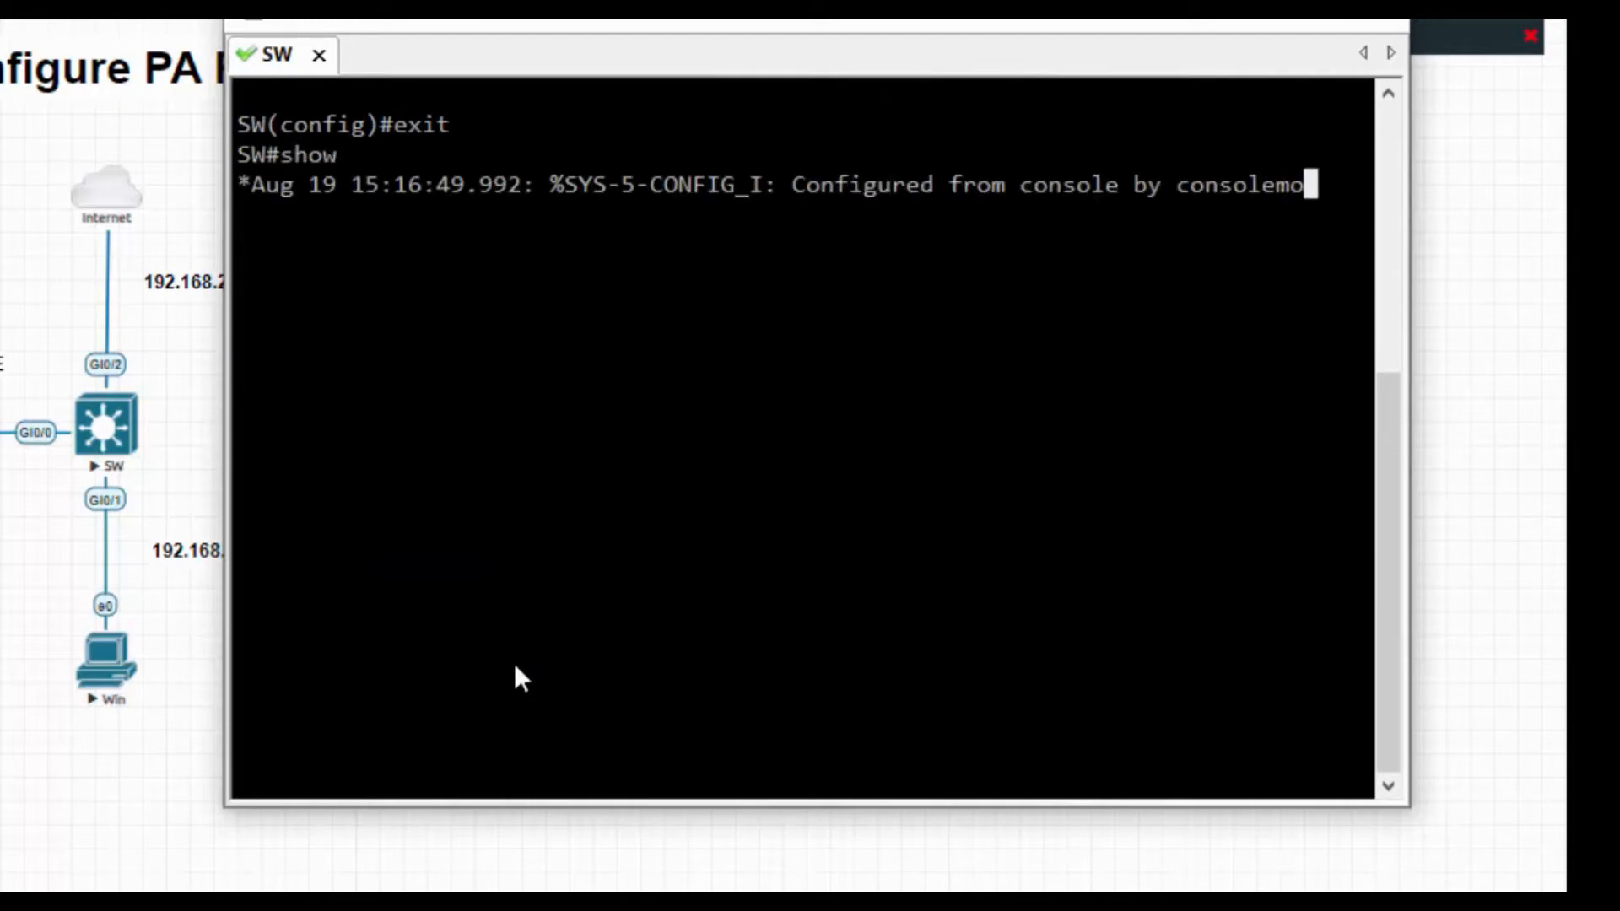
type("nitor se")
key("Tab")
type("sess")
key("Tab")
type("10")
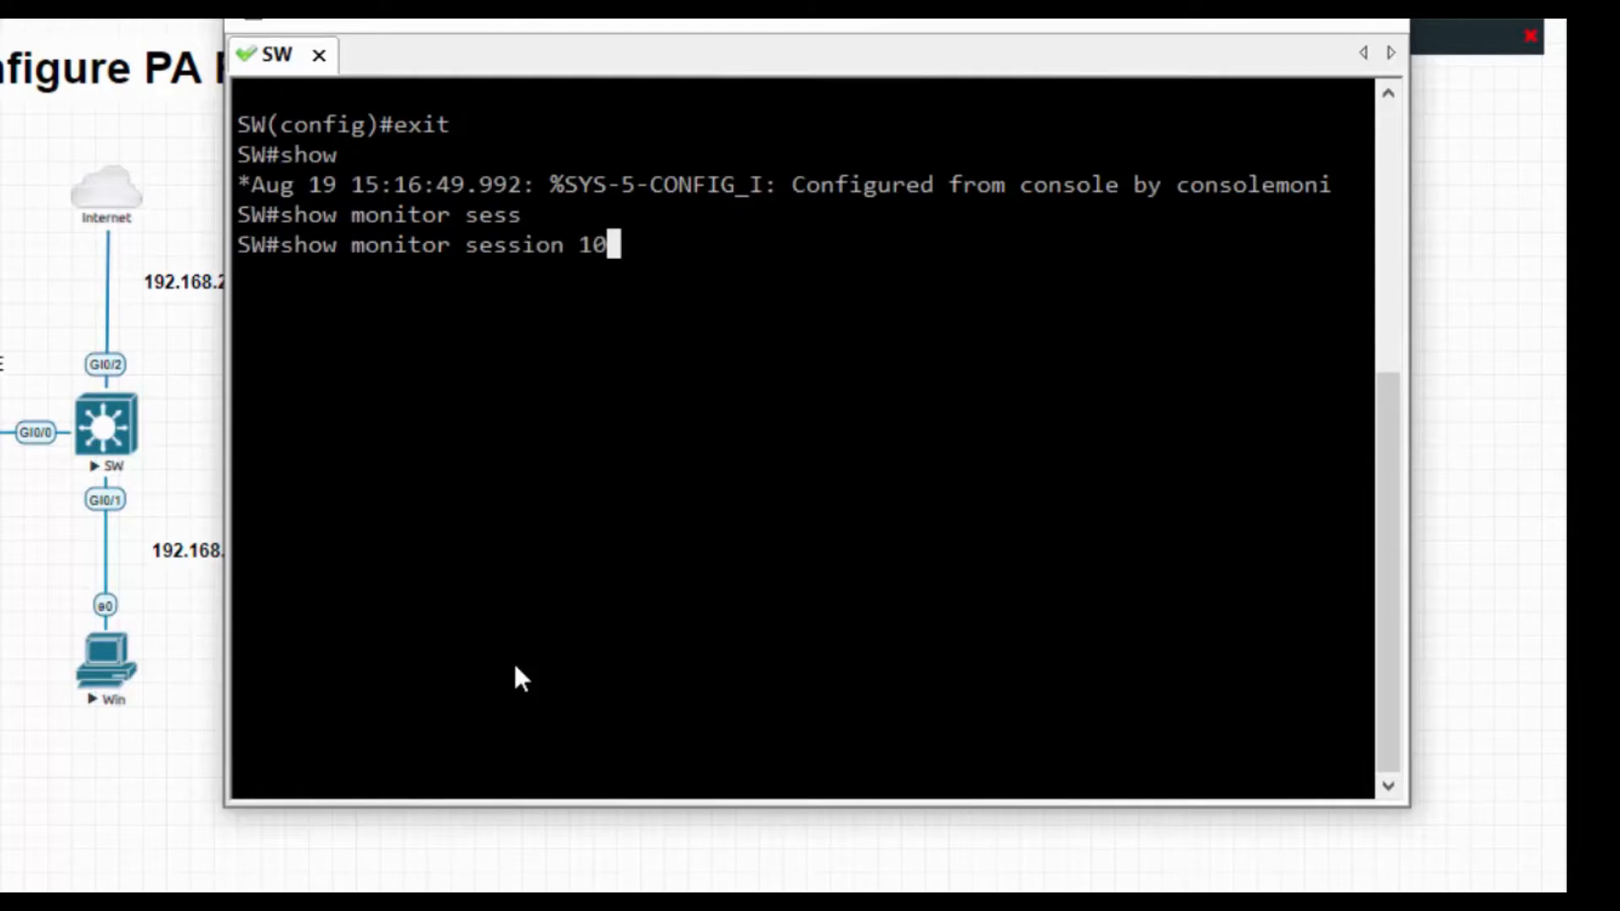
key("Return")
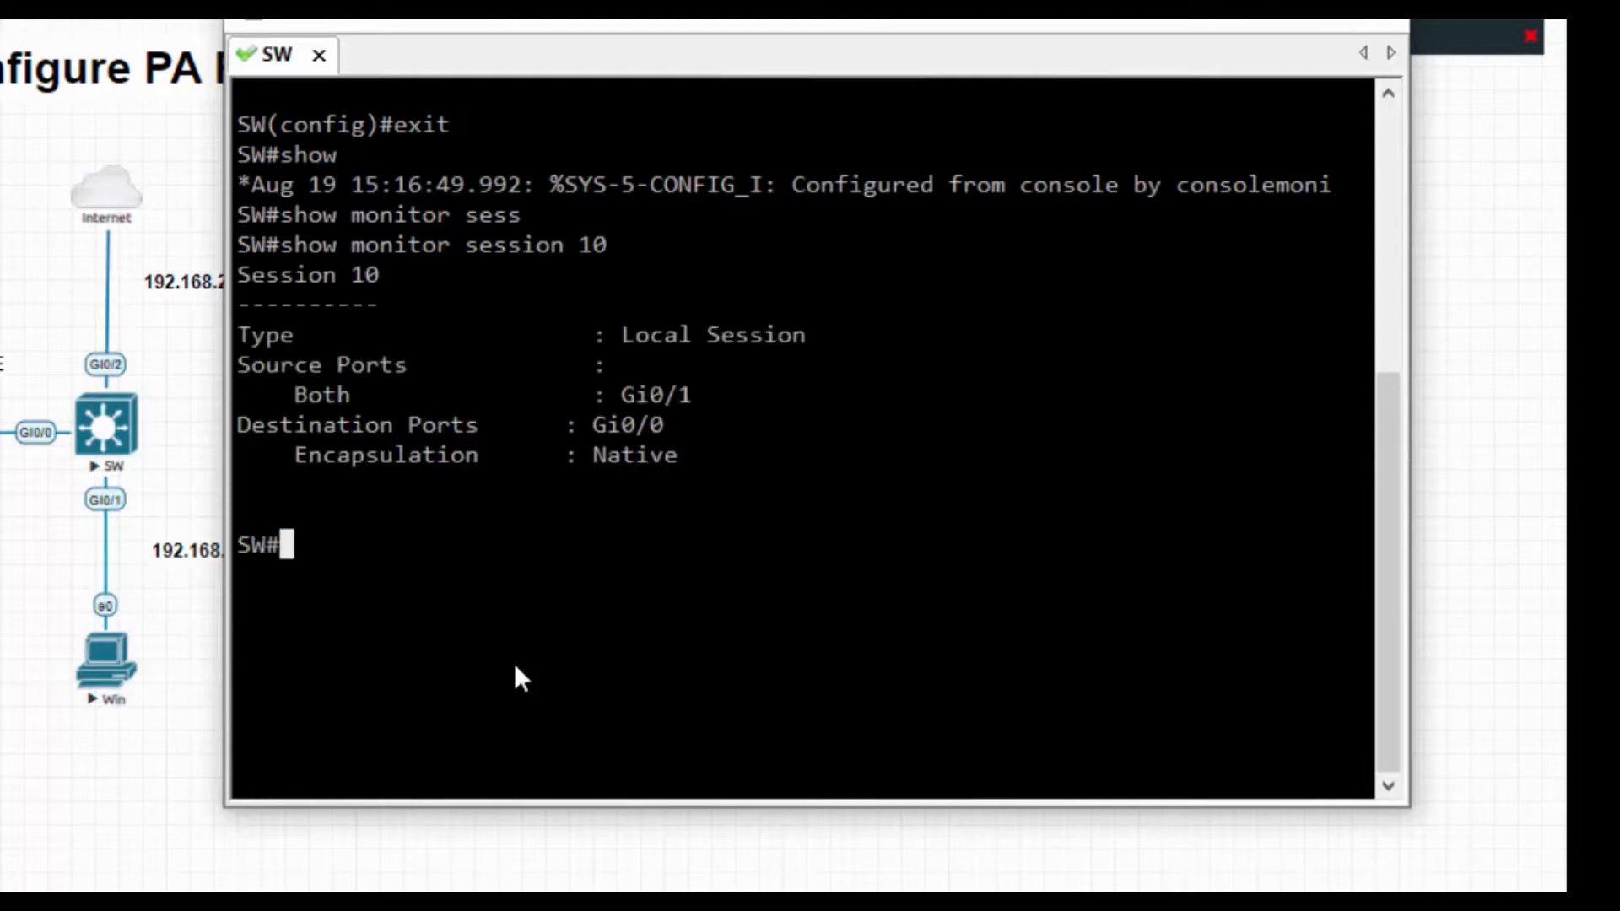
Highlight the source Gi0/1 both, destination Gi0/0 and native encapsulation lines, then shrink the console.
left_click_drag(293, 361, 663, 371)
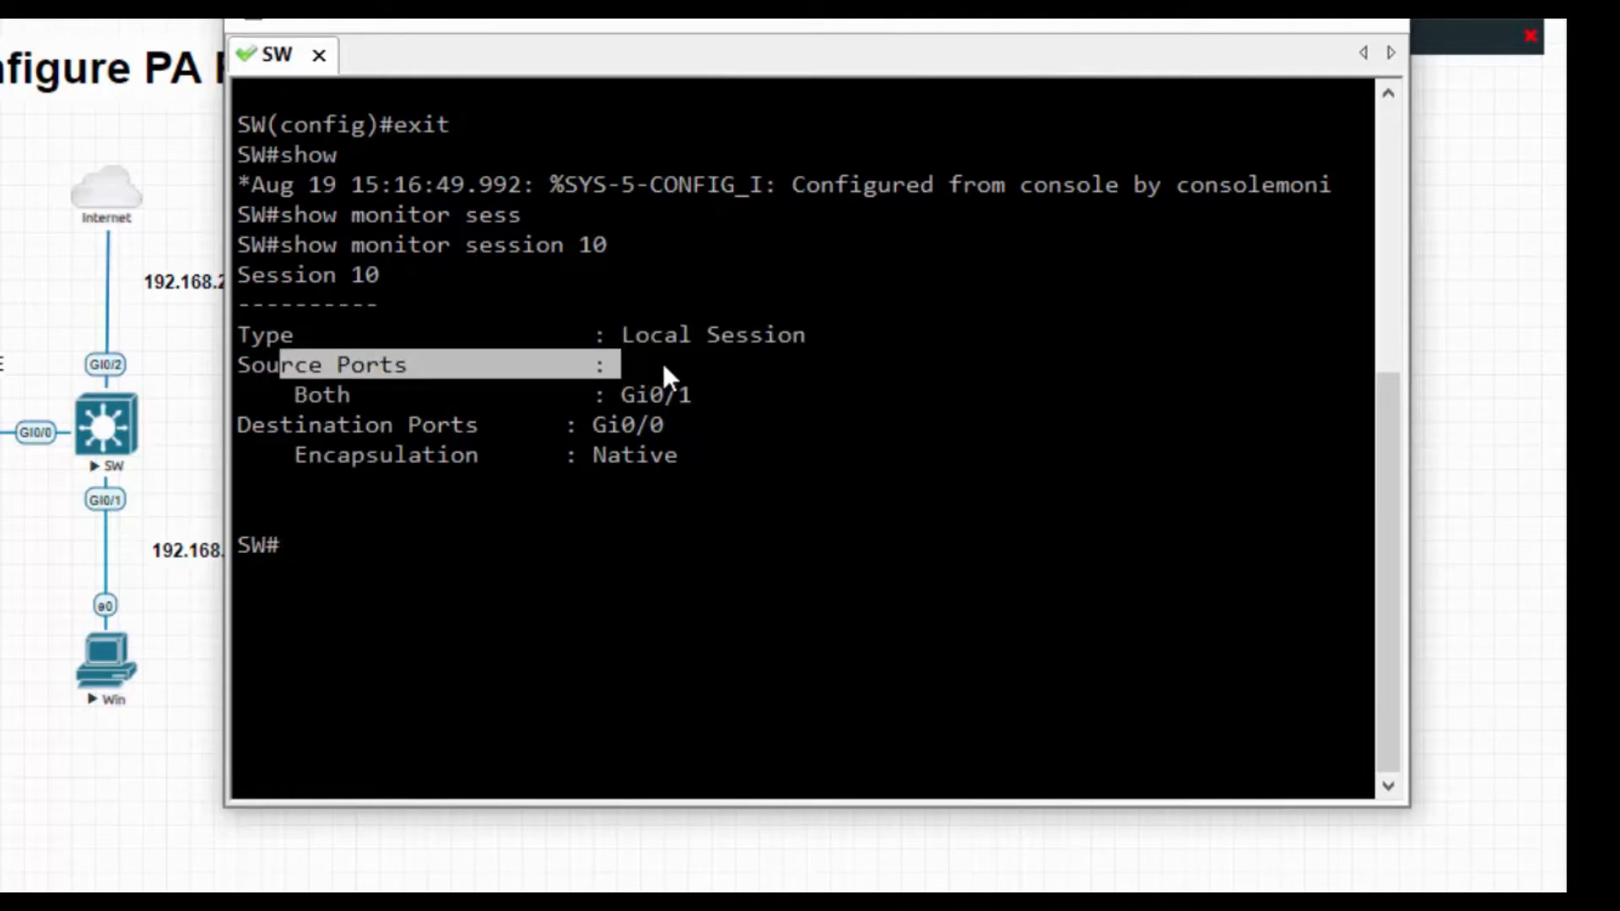
left_click_drag(302, 397, 691, 395)
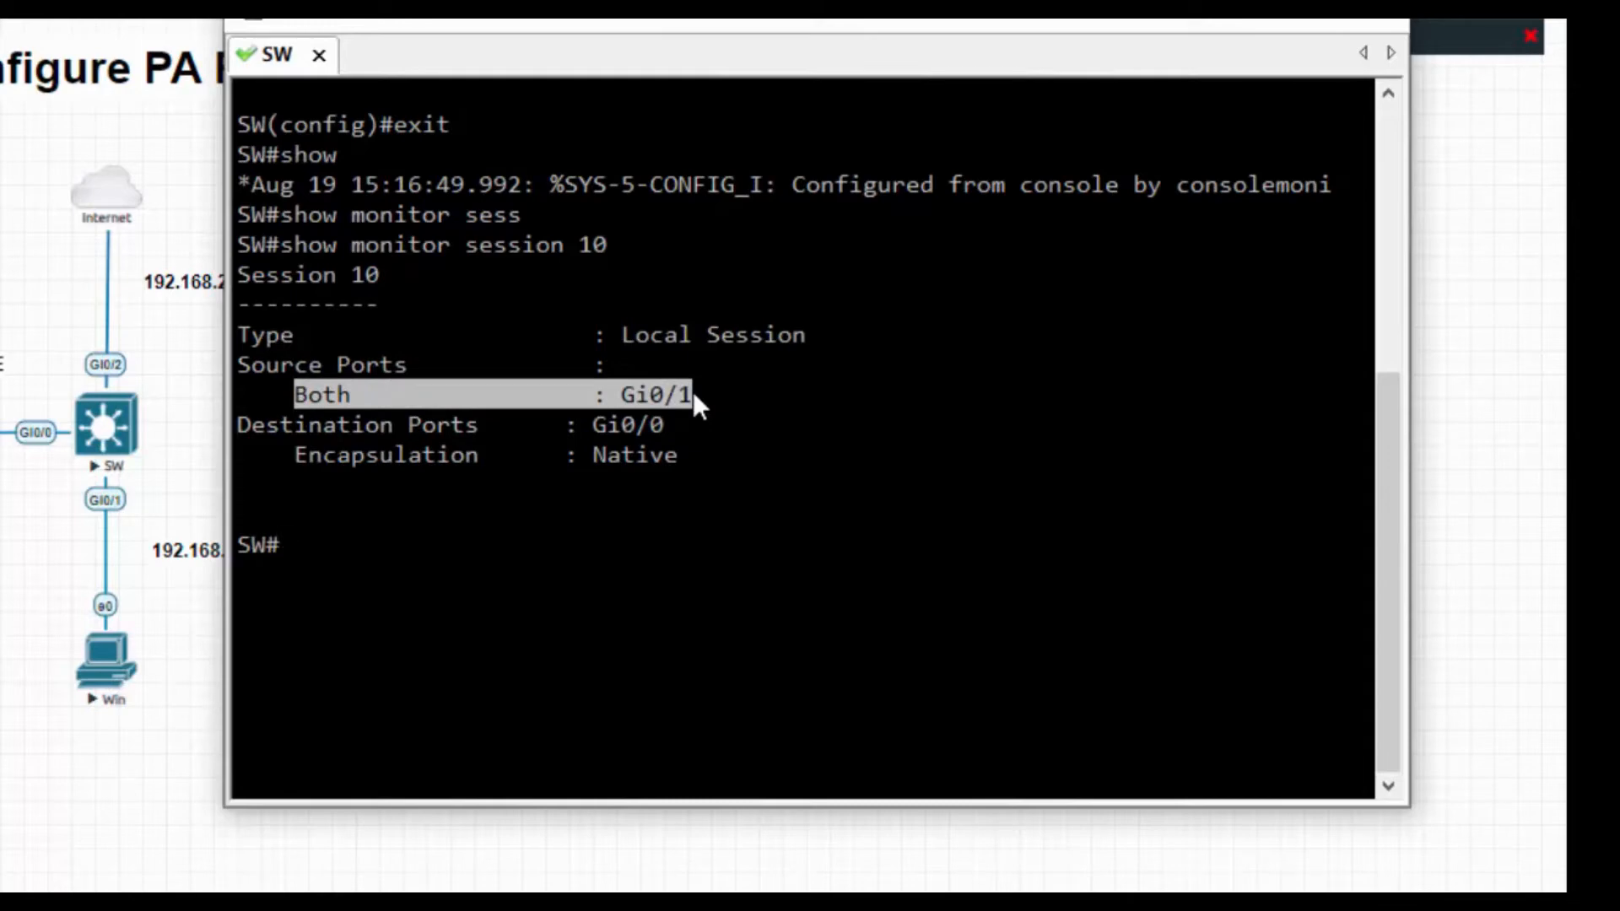
left_click_drag(302, 429, 661, 423)
left_click_drag(302, 457, 664, 459)
left_click(602, 587)
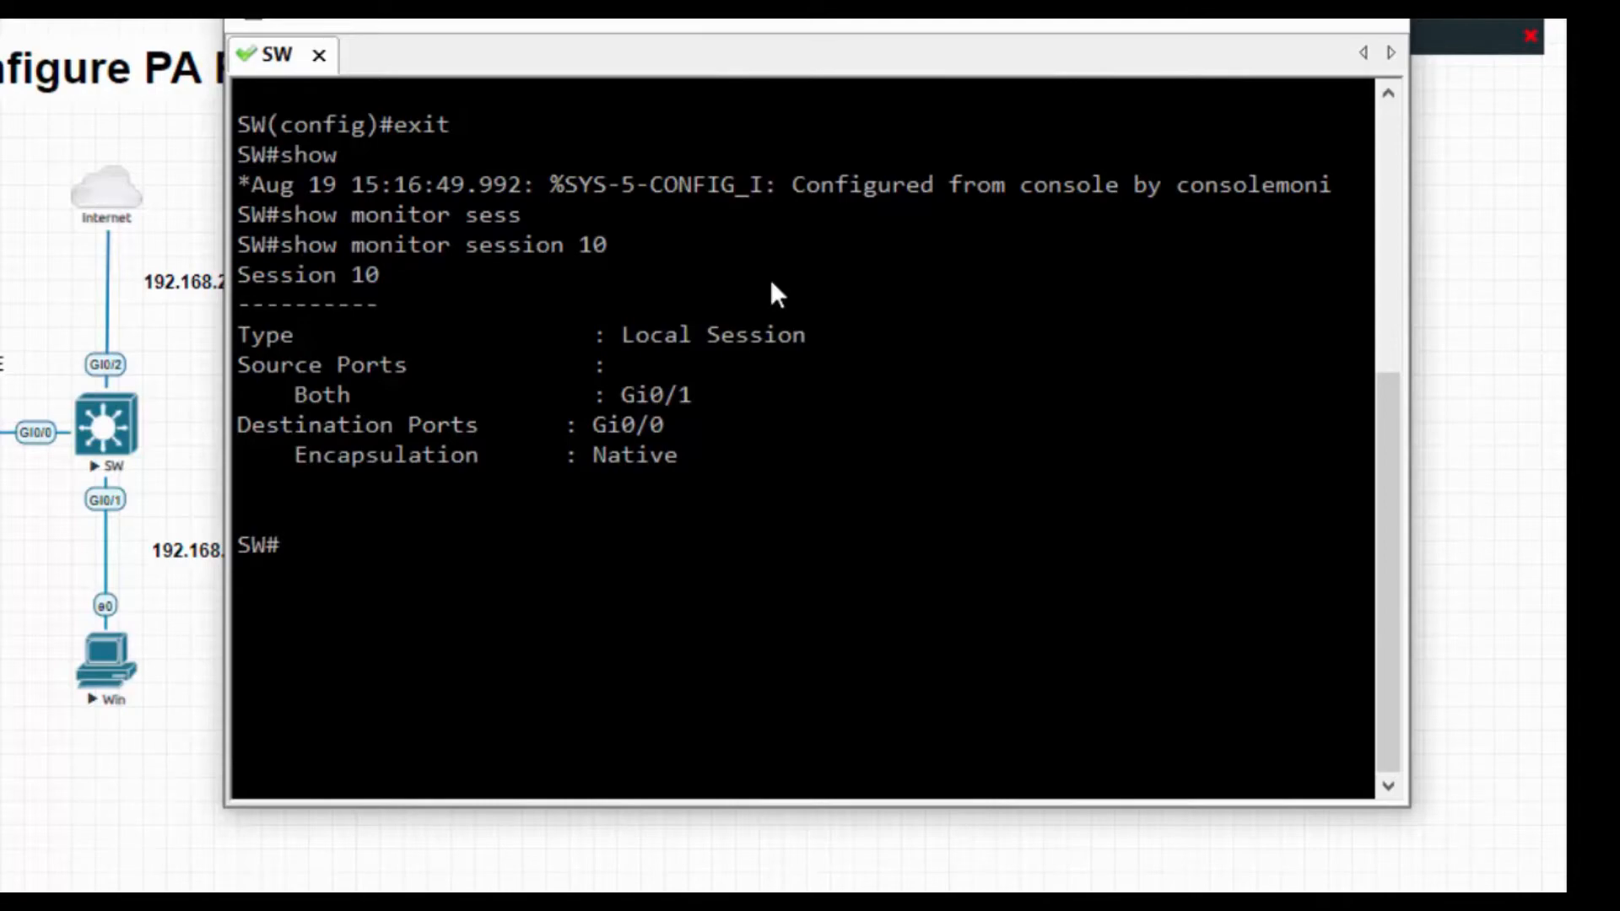
left_click_drag(1071, 23, 1078, 128)
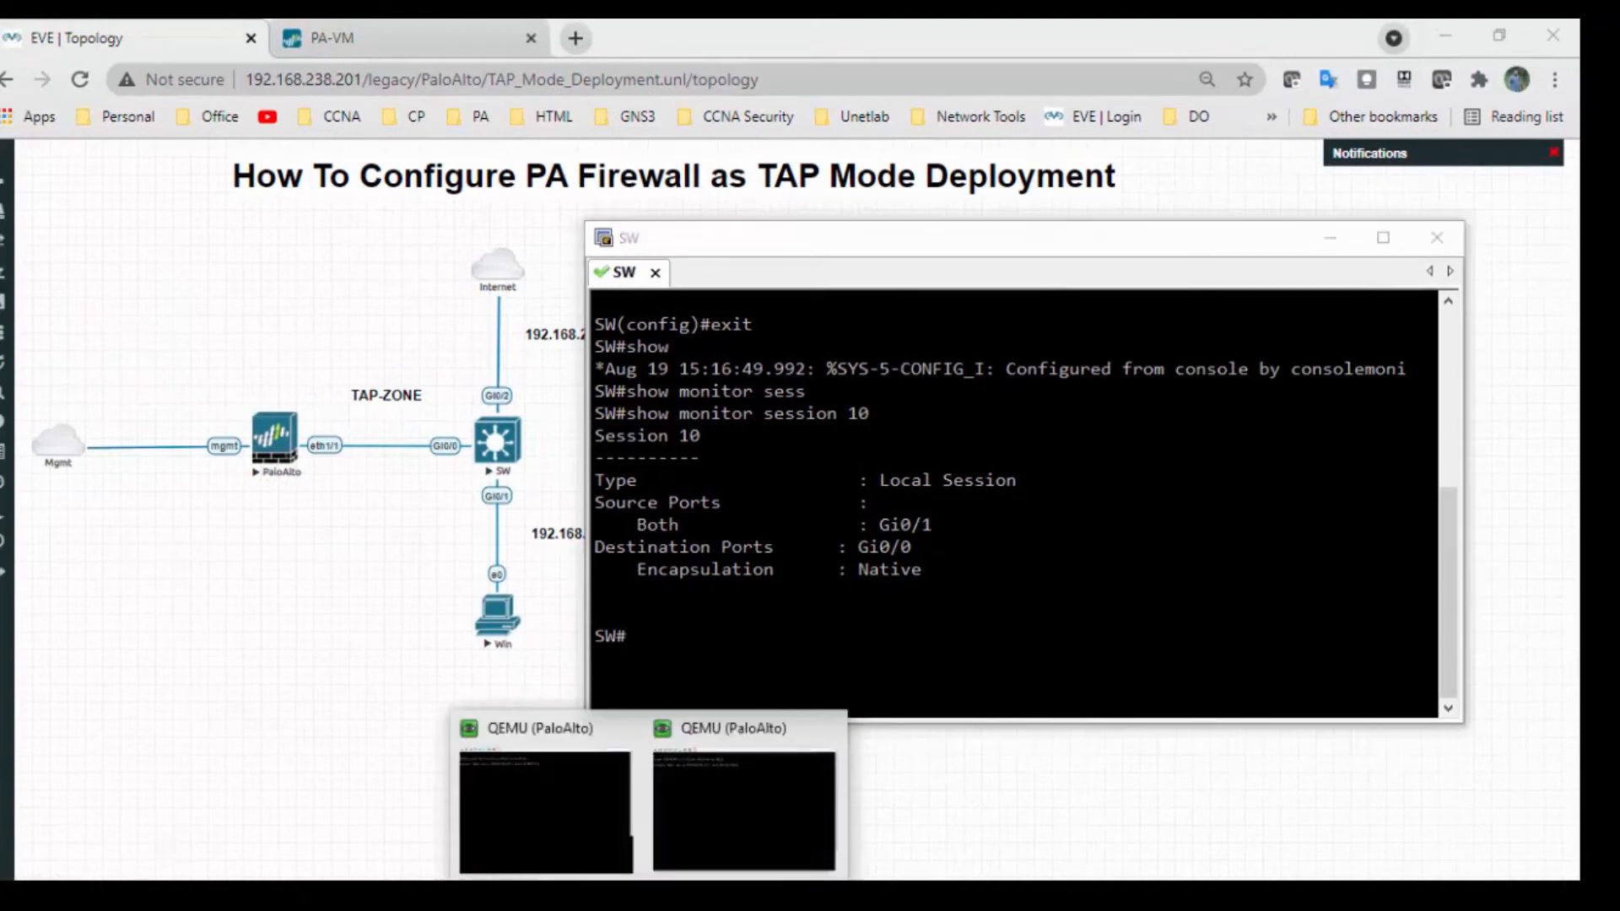
Open the firewall's web interface and proceed past the certificate warning.
left_click(746, 816)
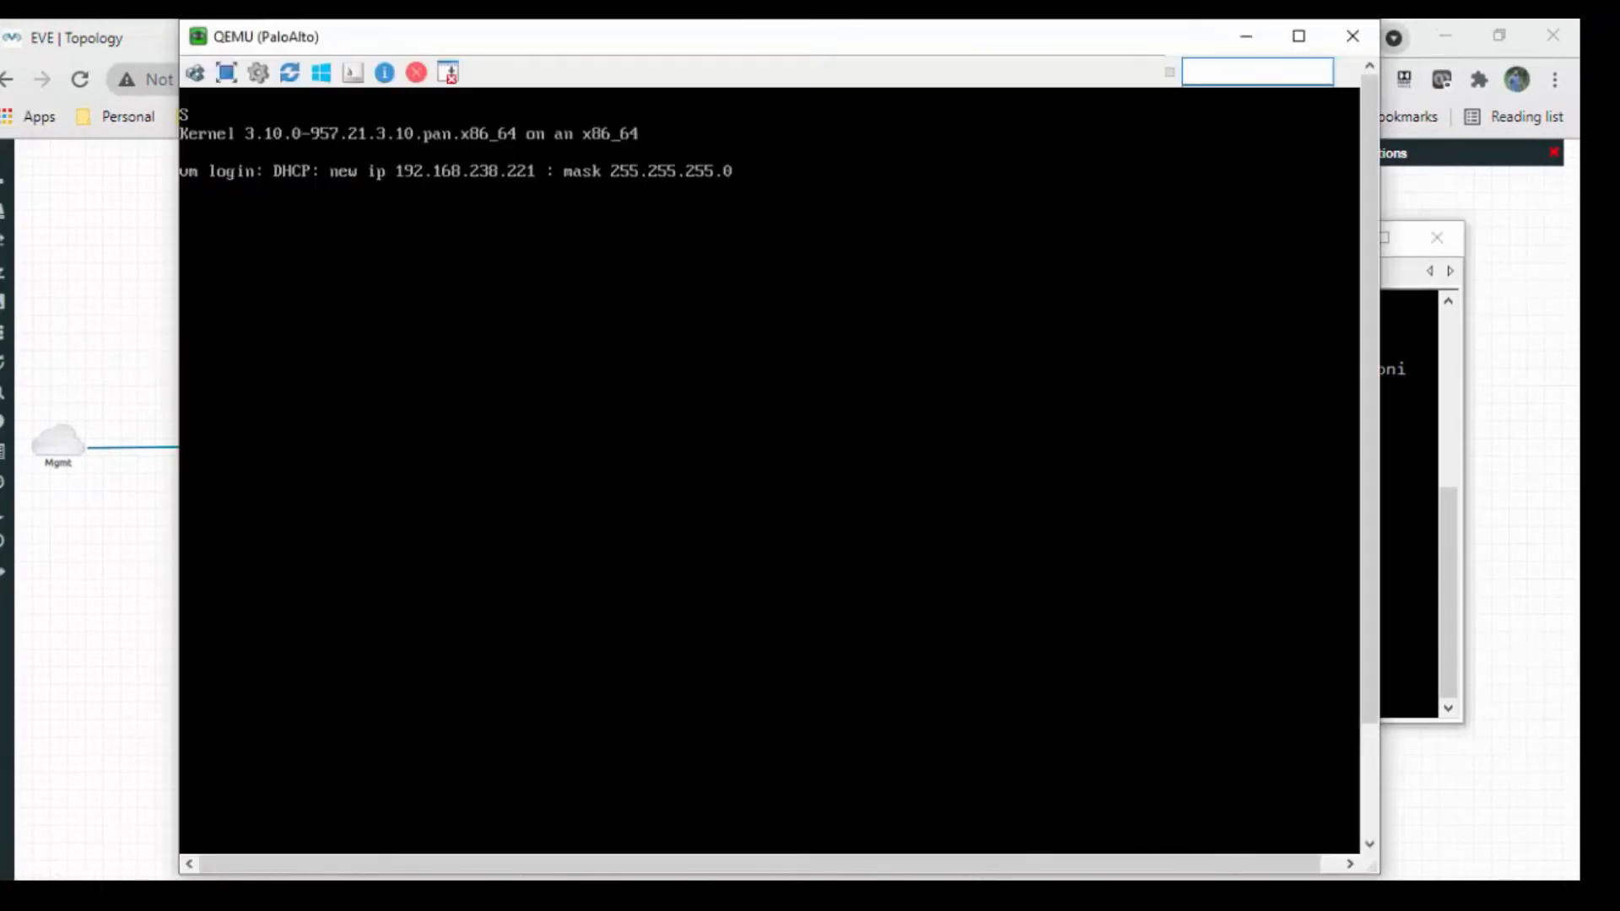
left_click(1257, 37)
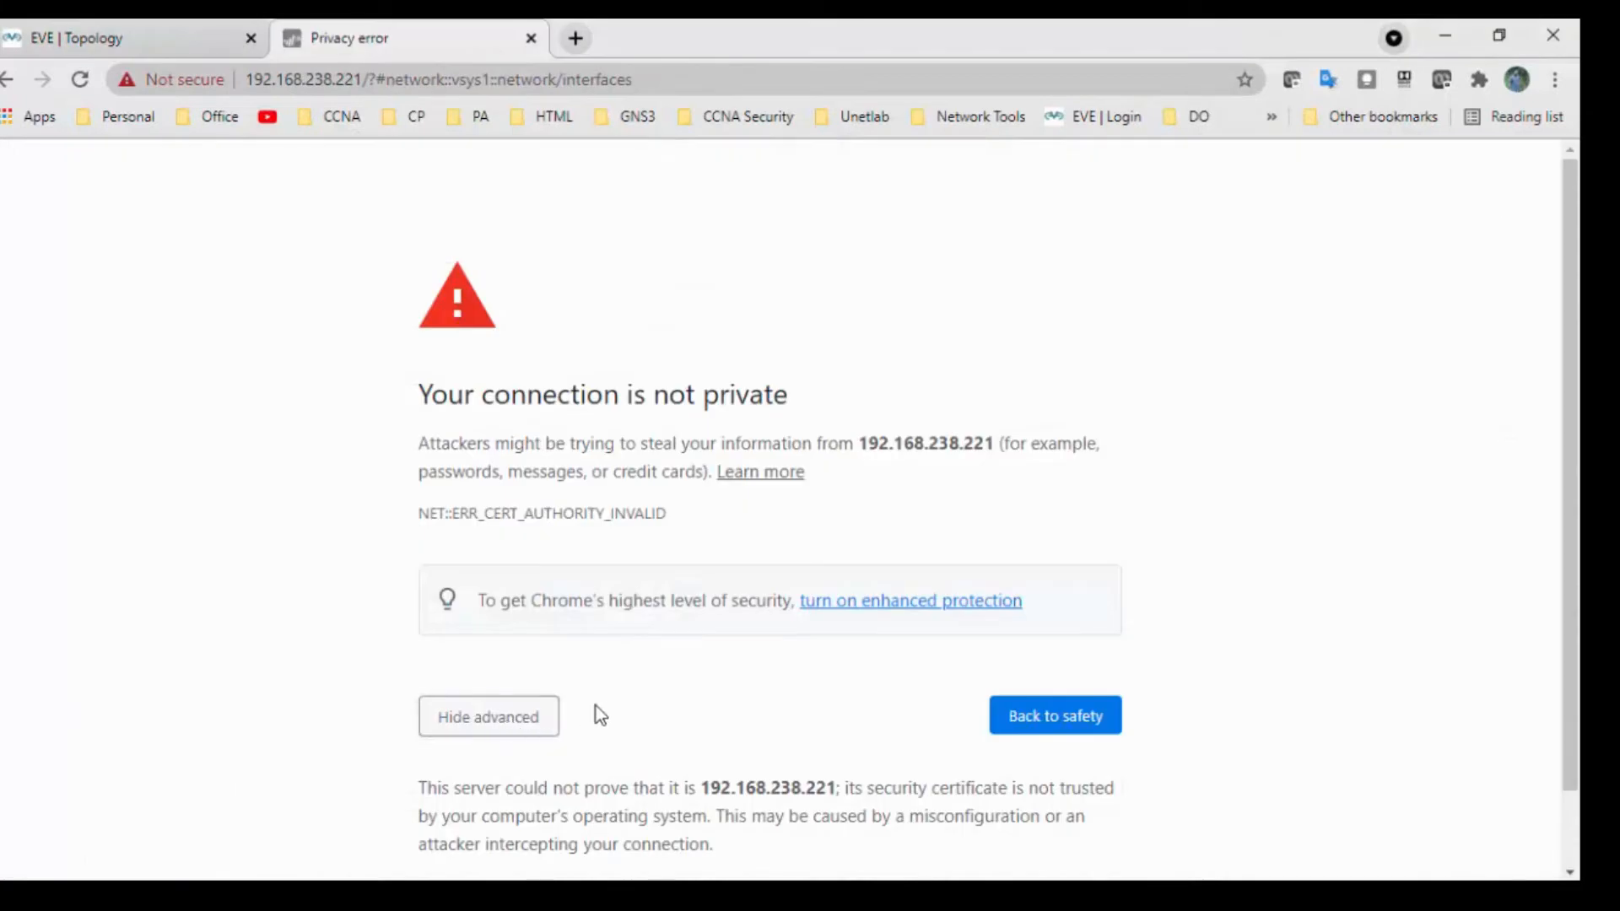
scroll(593, 713, "down", 1)
left_click(554, 810)
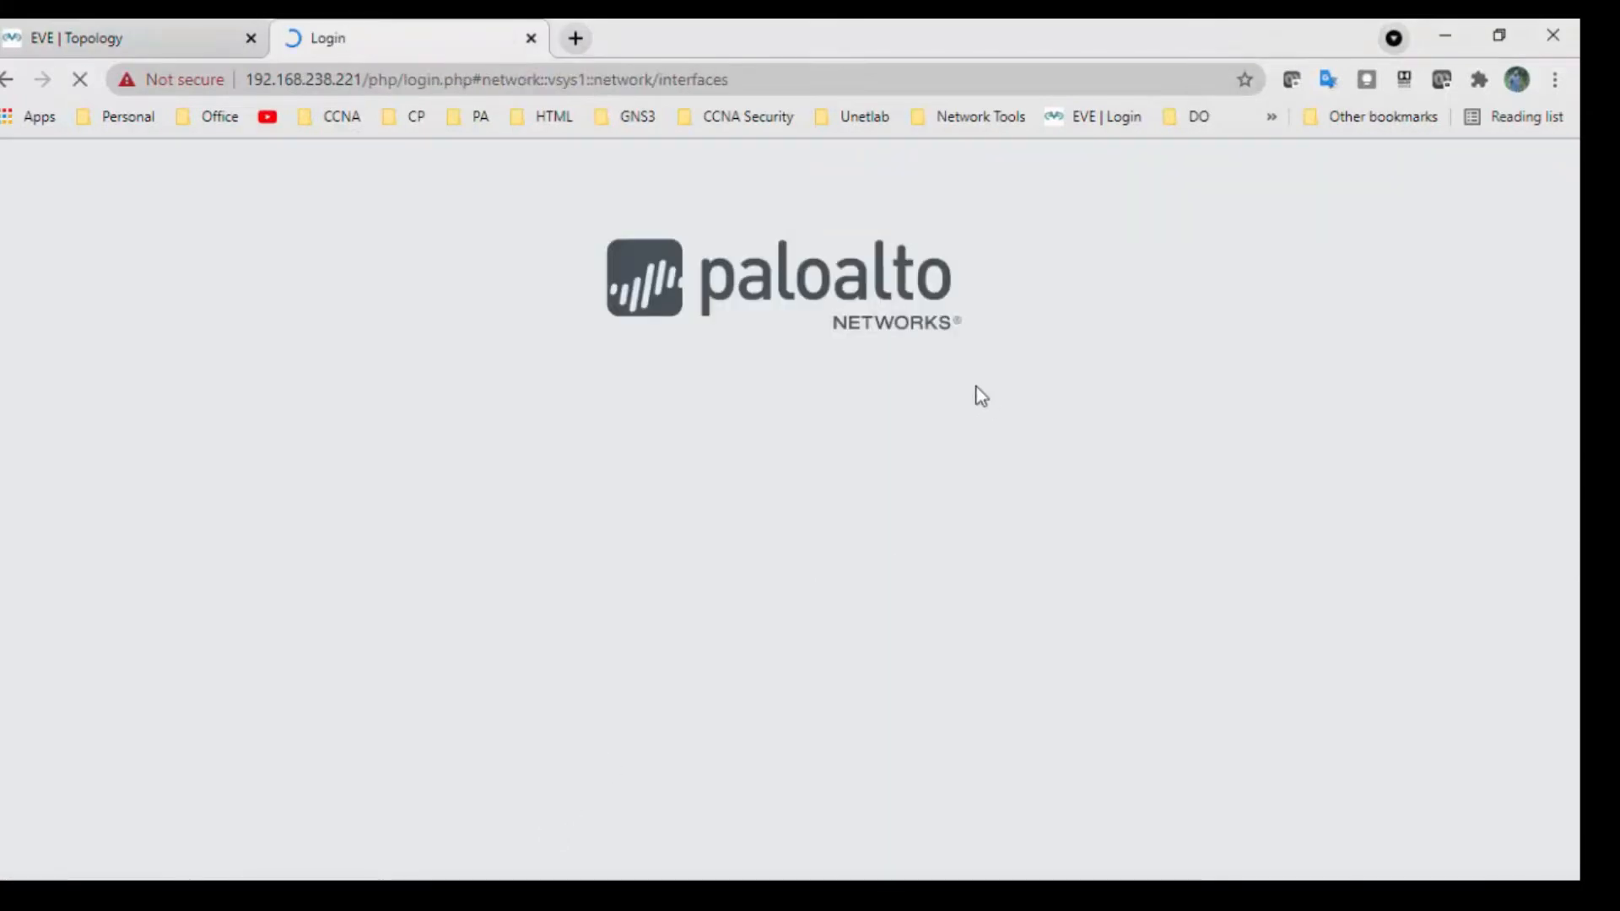
Log in with the admin credentials and permanently dismiss the Welcome message.
type("min")
key("Tab")
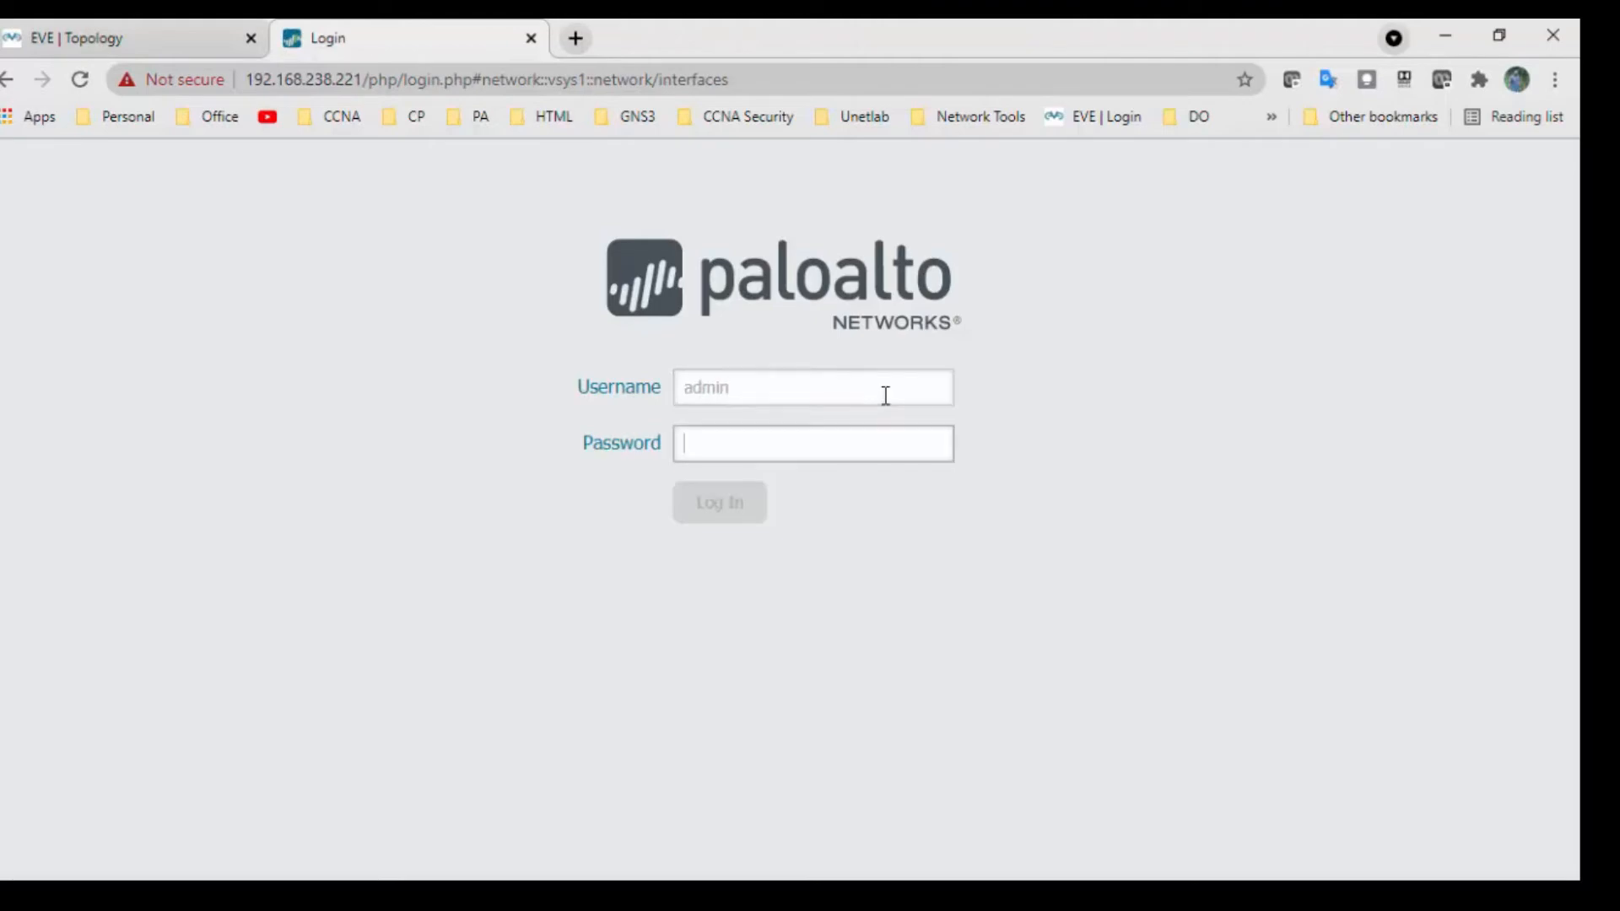
type("admin")
key("Return")
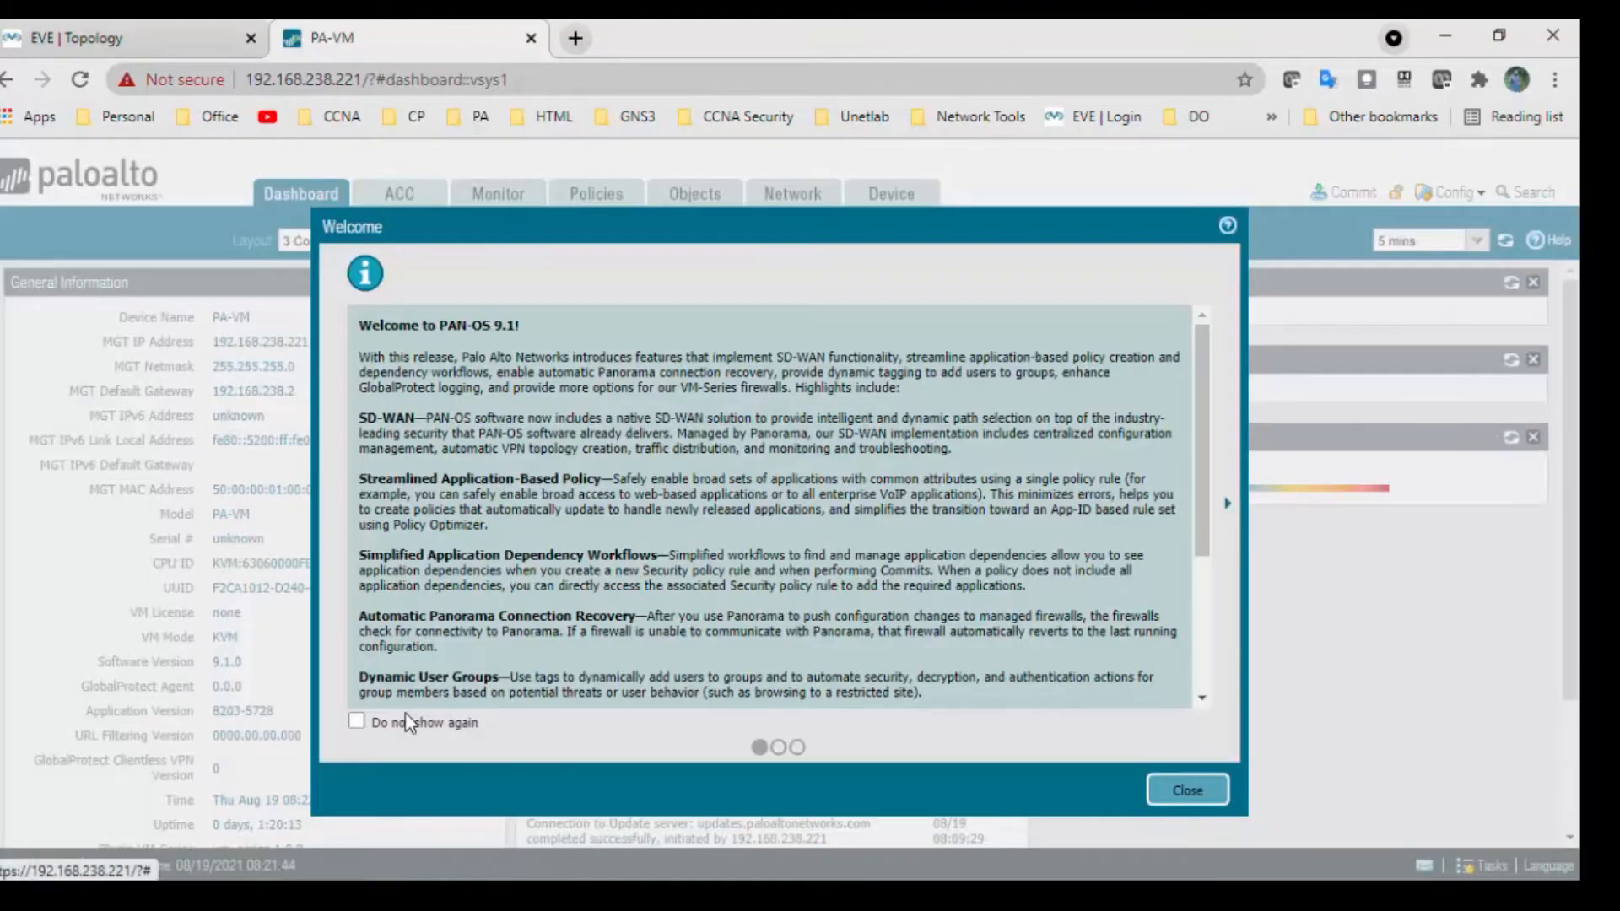
left_click(412, 727)
left_click(1188, 797)
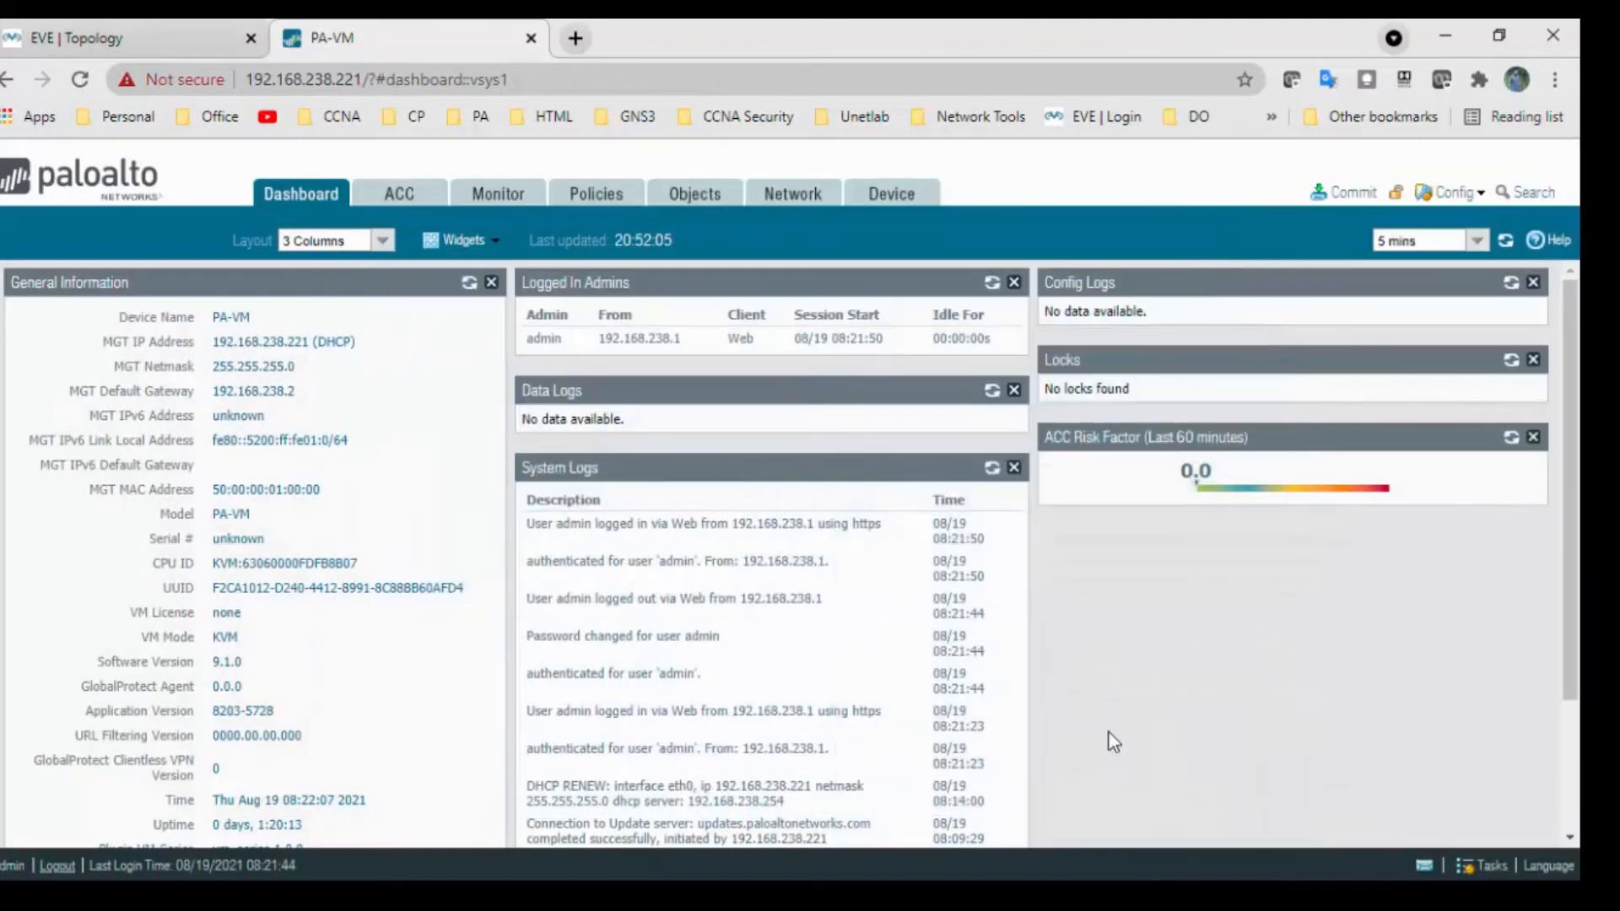
Add a security zone named TAP_ZONE of type Tap under Network > Zones.
left_click(790, 196)
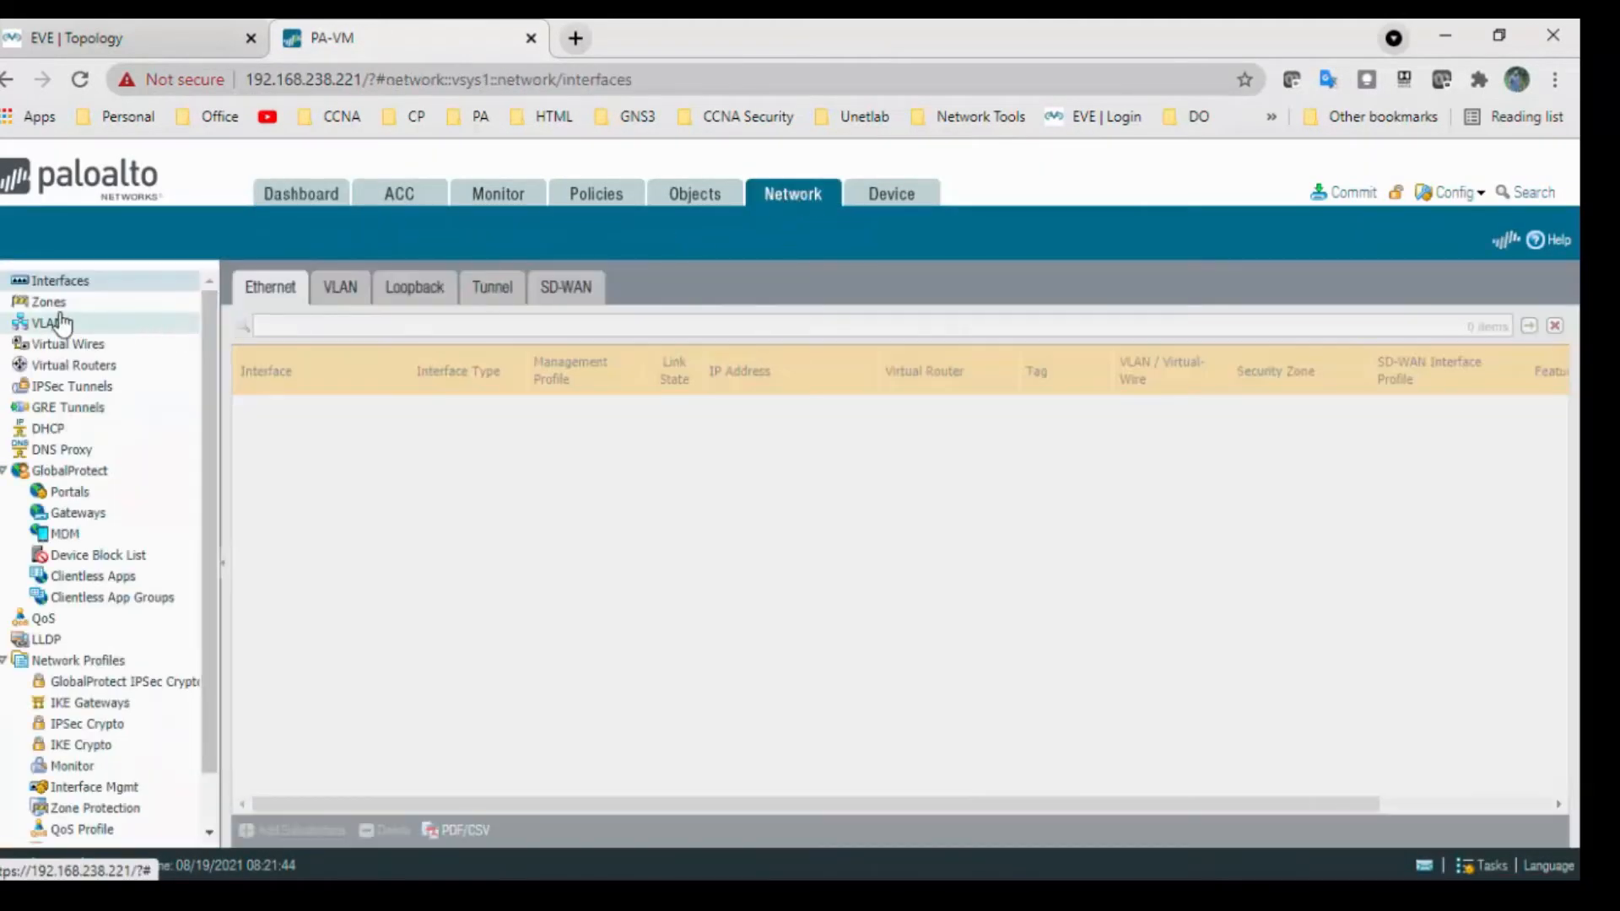
left_click(52, 306)
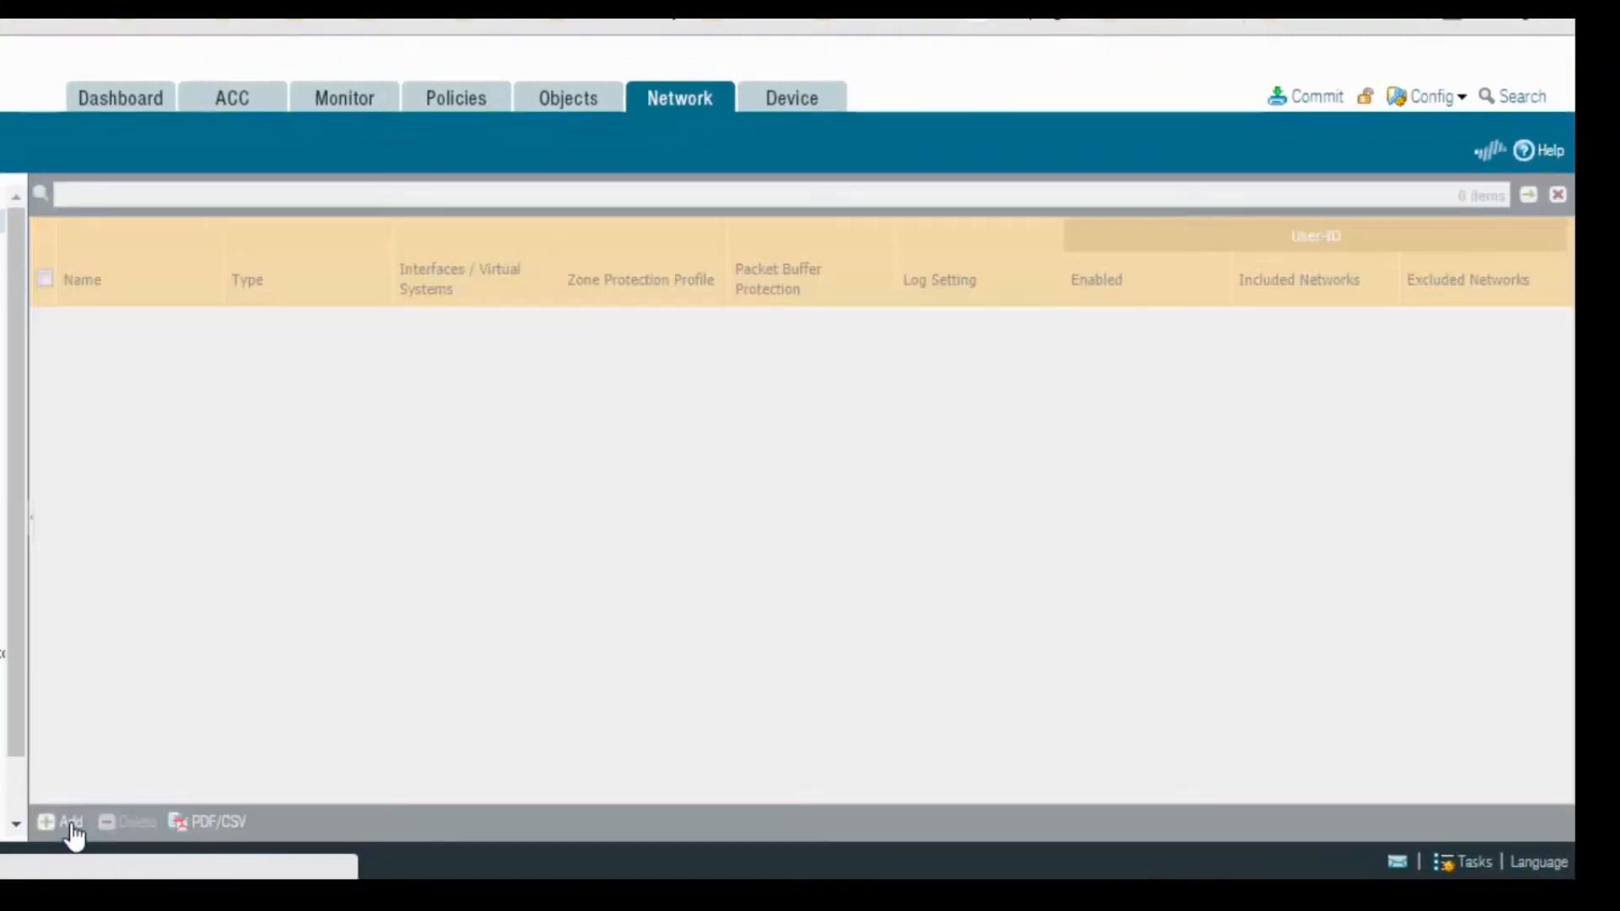
left_click(109, 824)
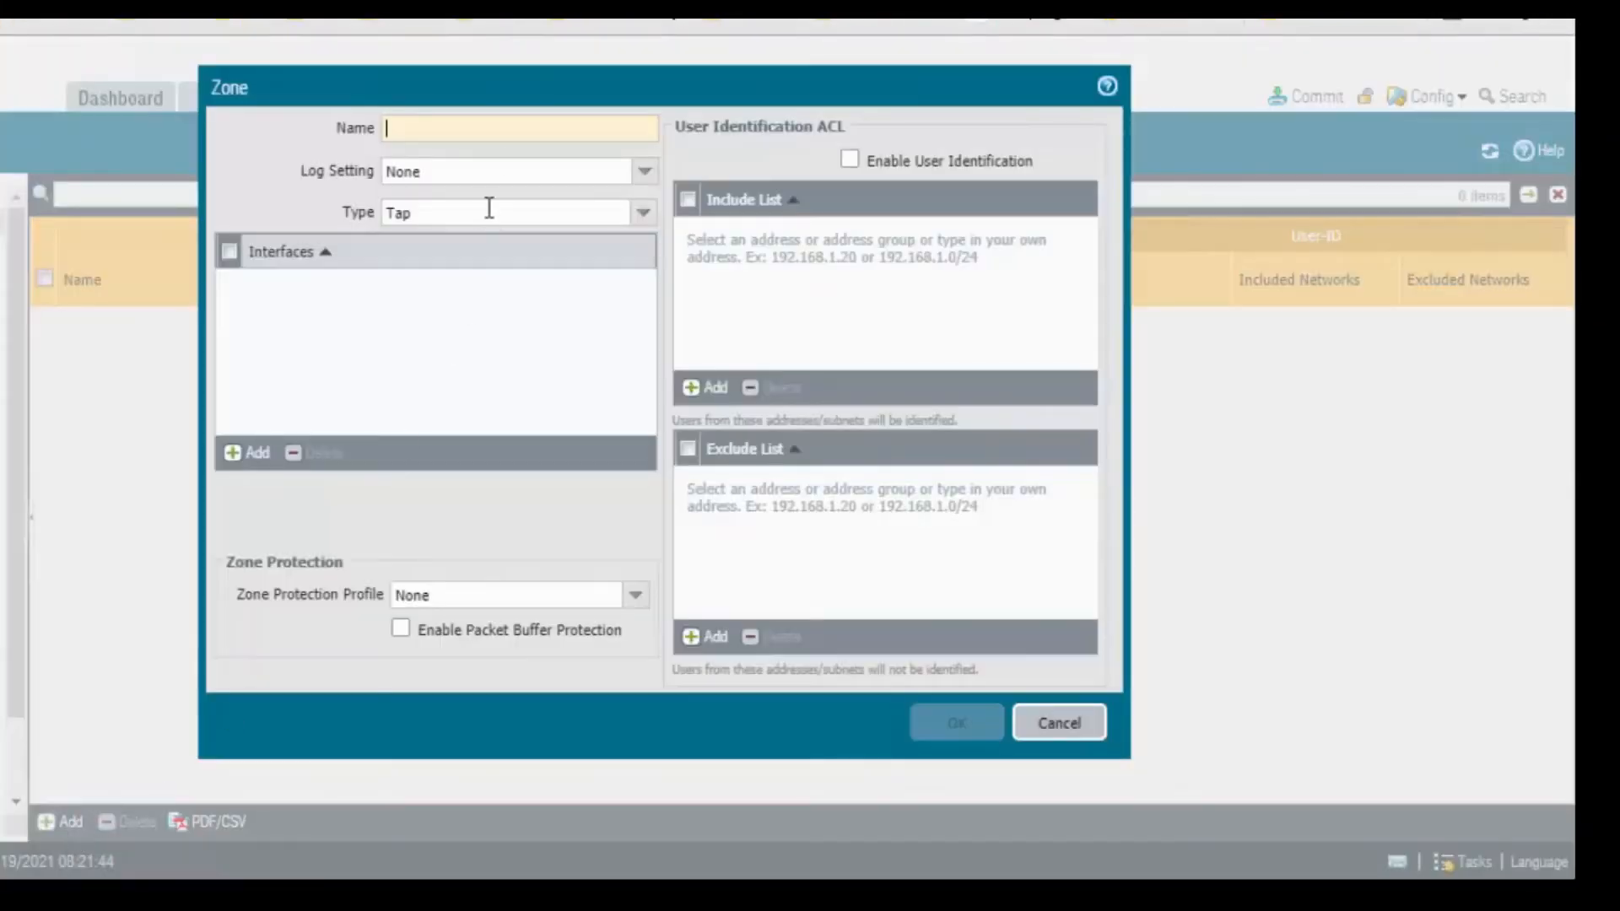
type("TAP")
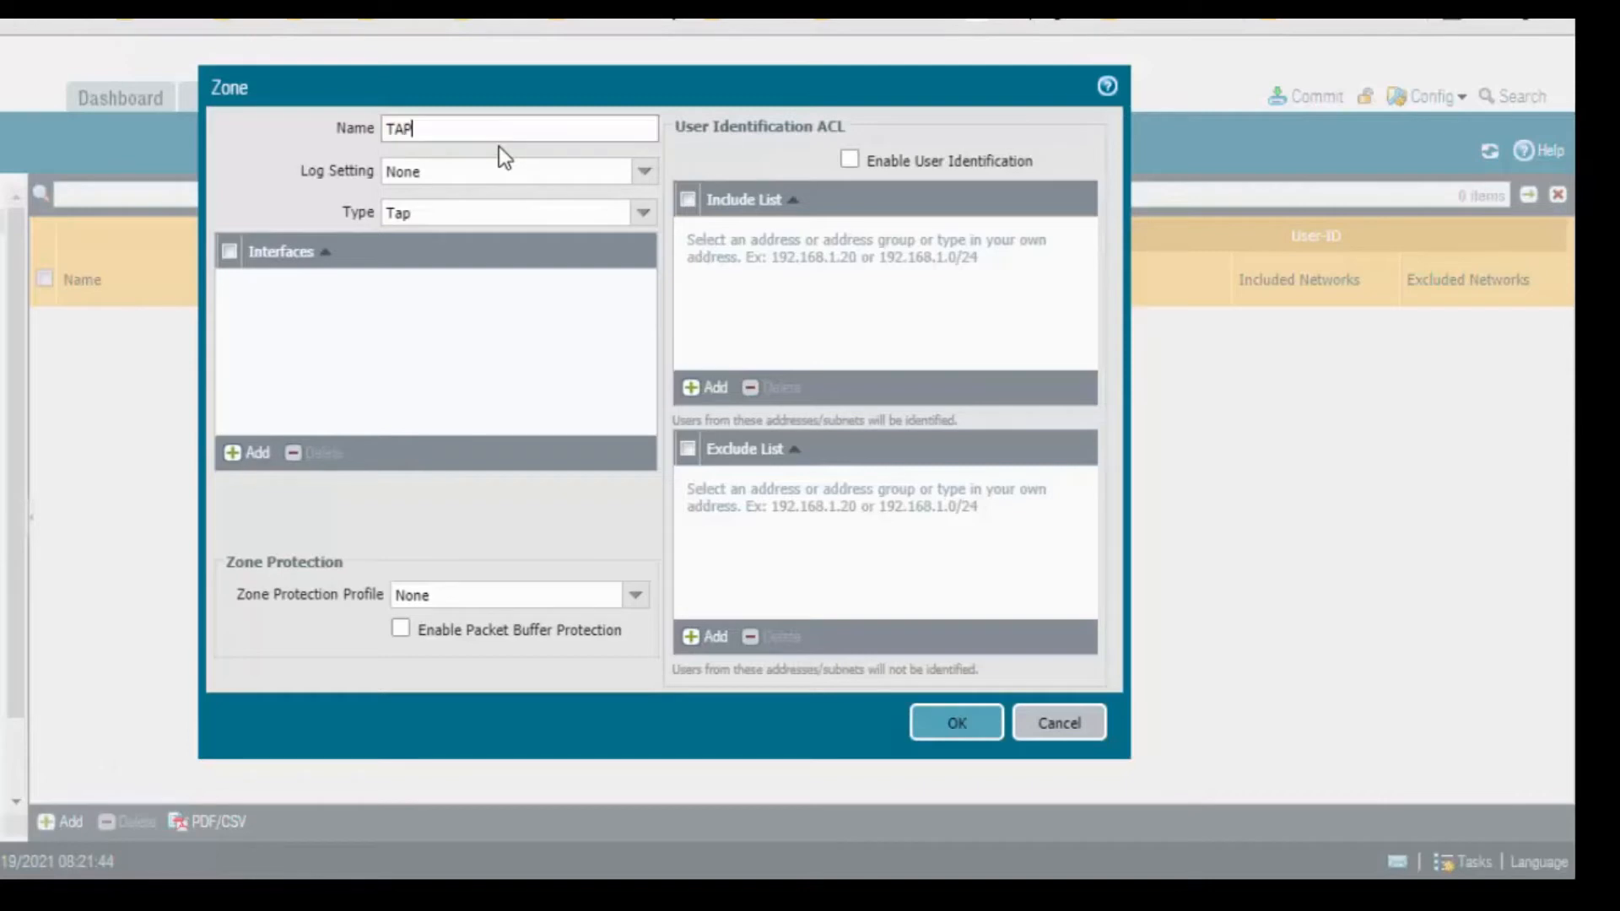
type("_ZON")
left_click(642, 212)
left_click(482, 245)
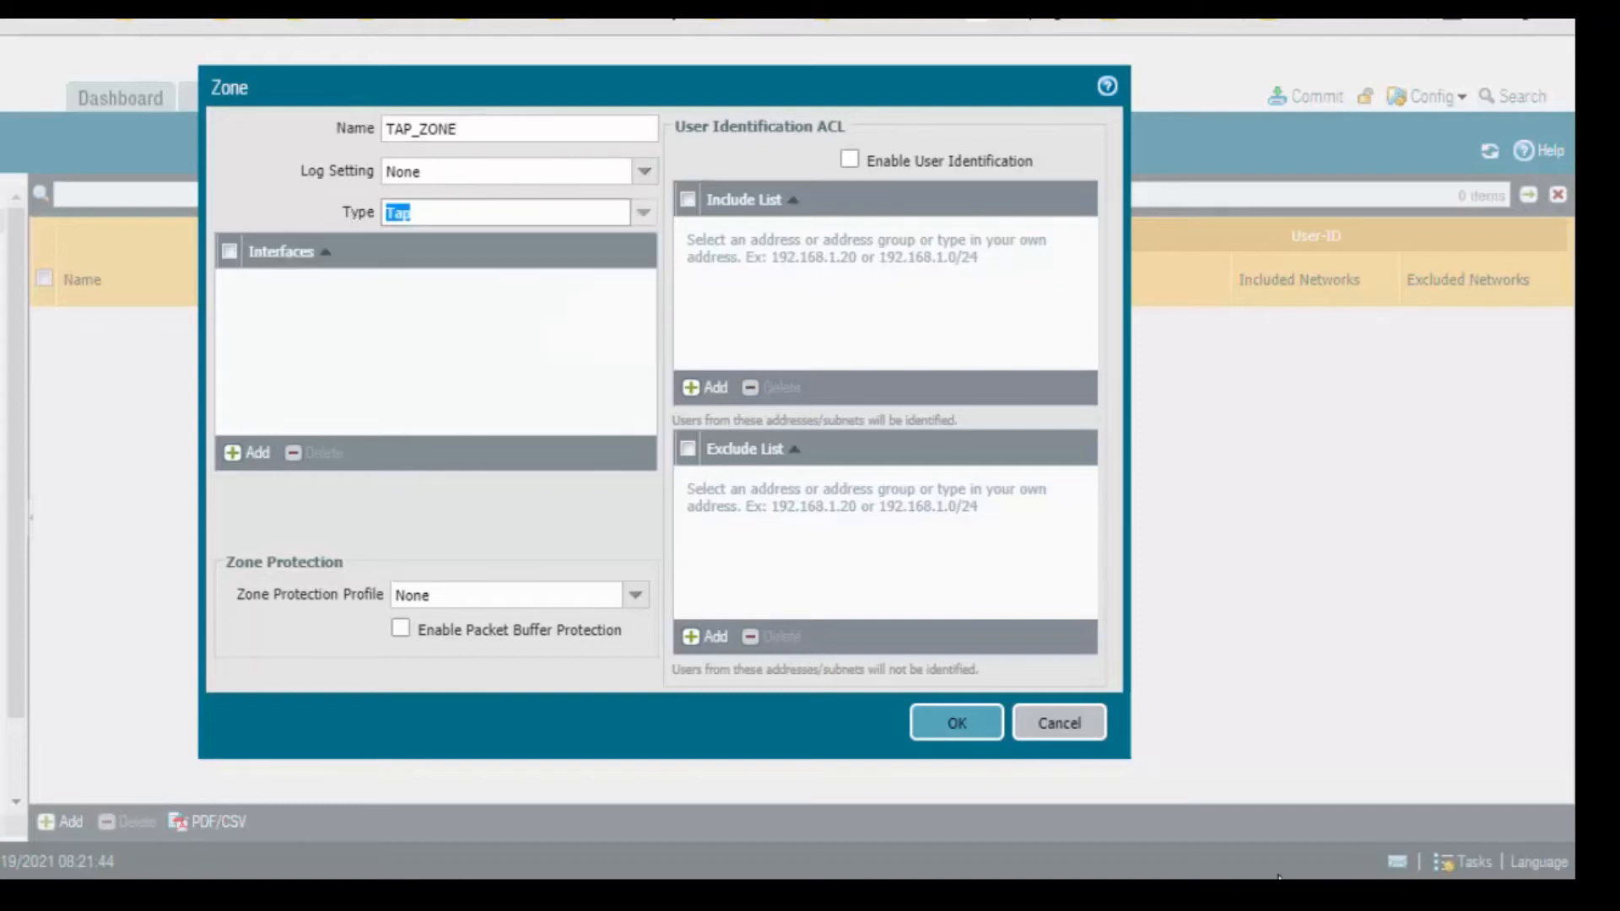
left_click(932, 728)
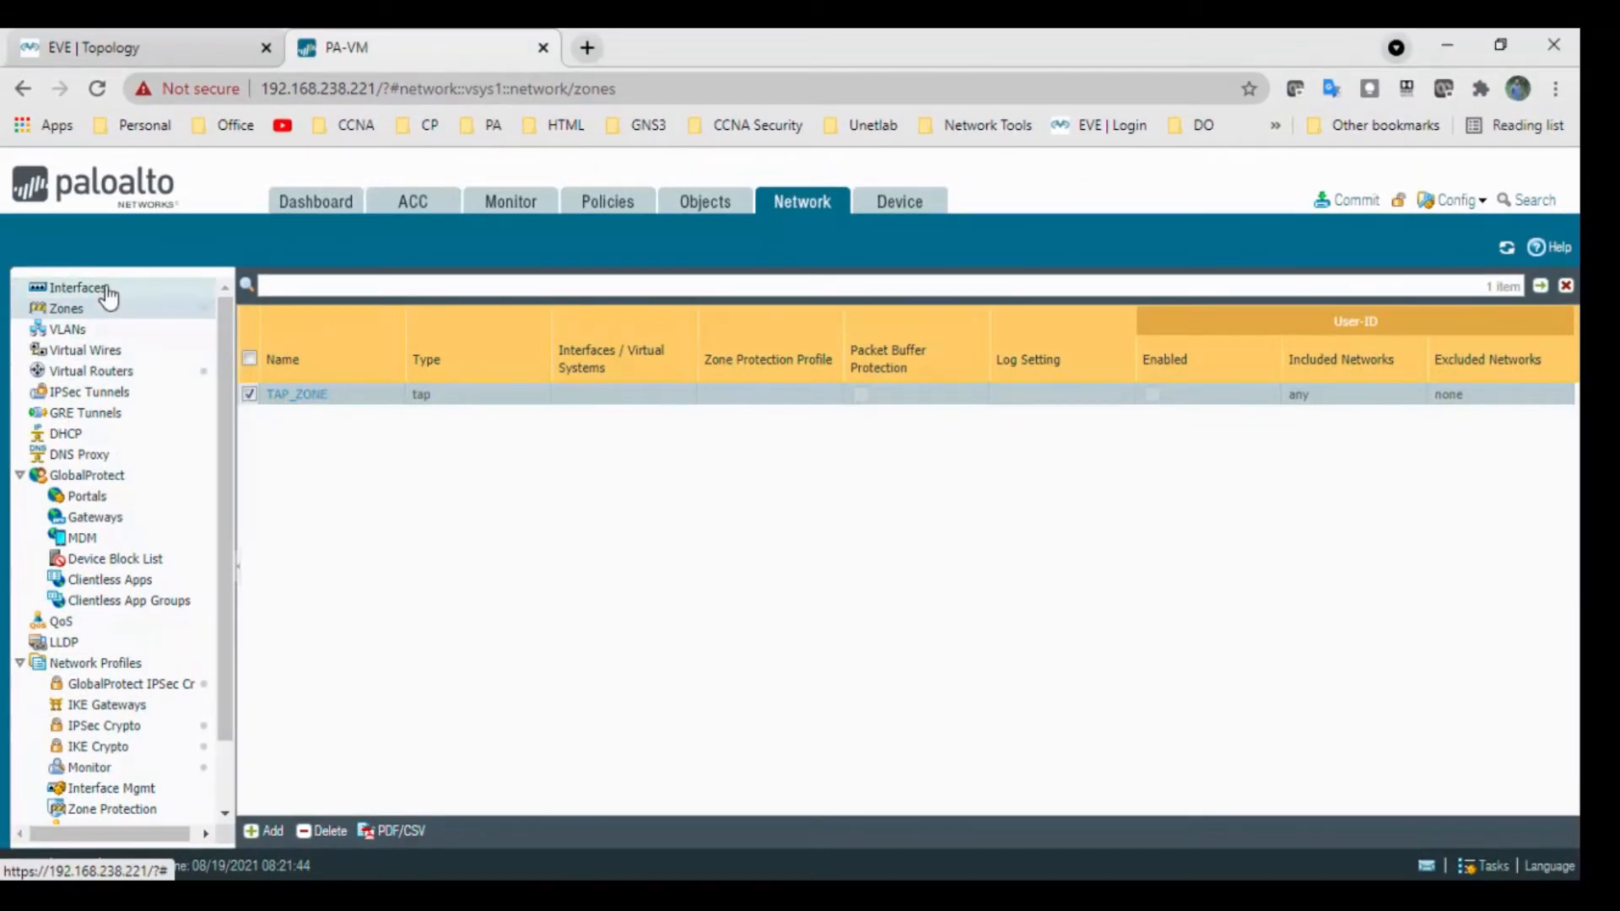
Return to the ethernet interface list after glancing at the lab topology.
left_click(106, 288)
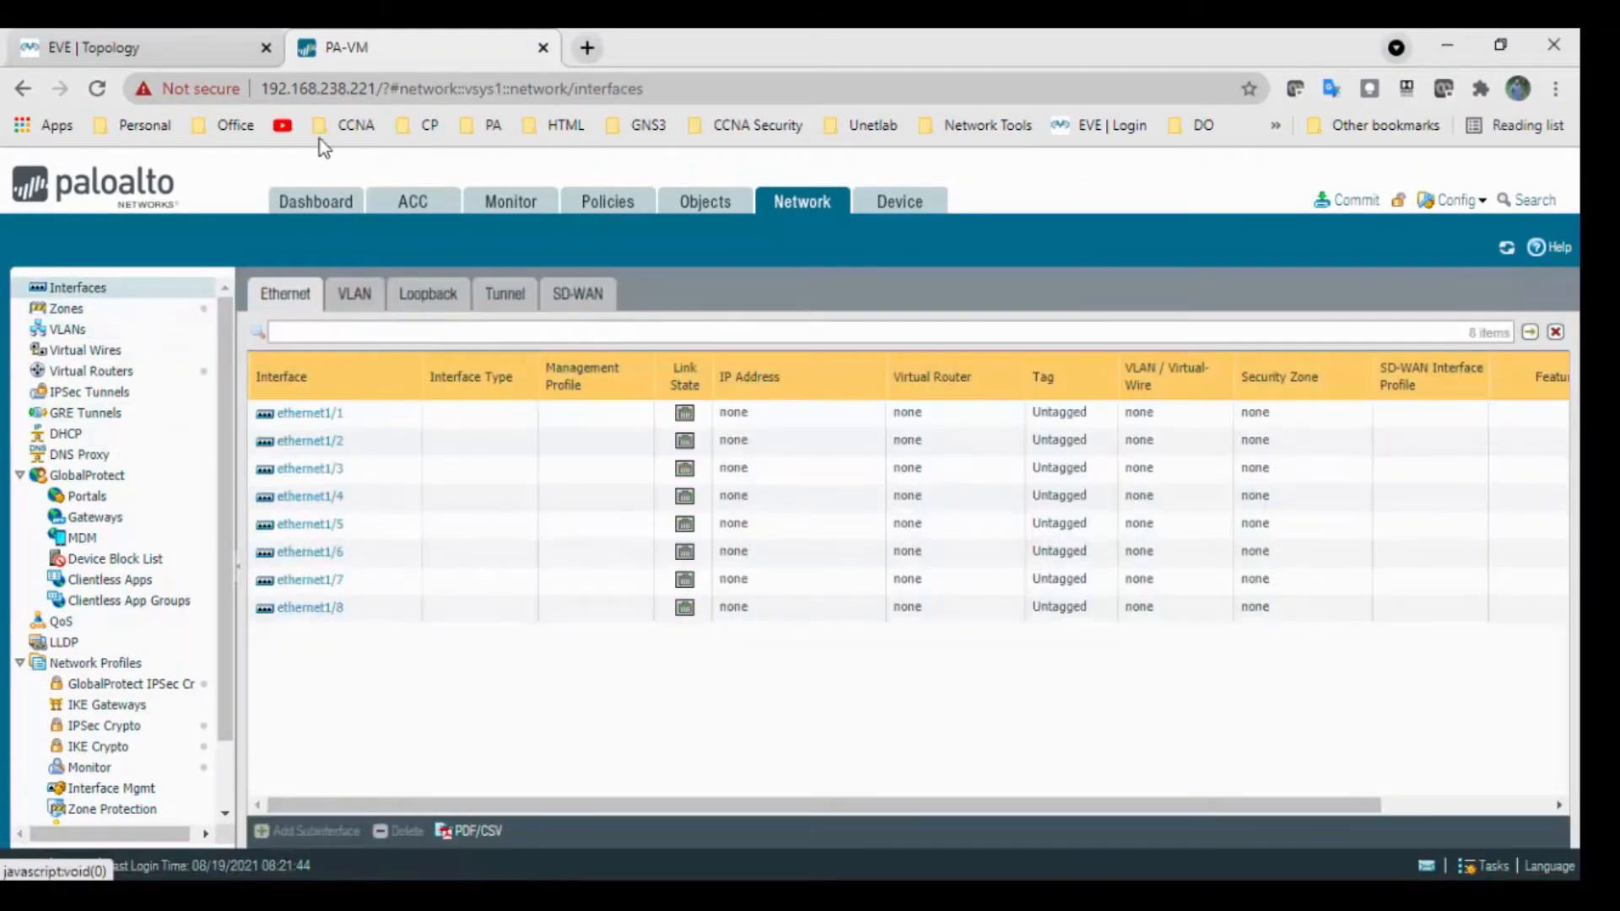
left_click(225, 51)
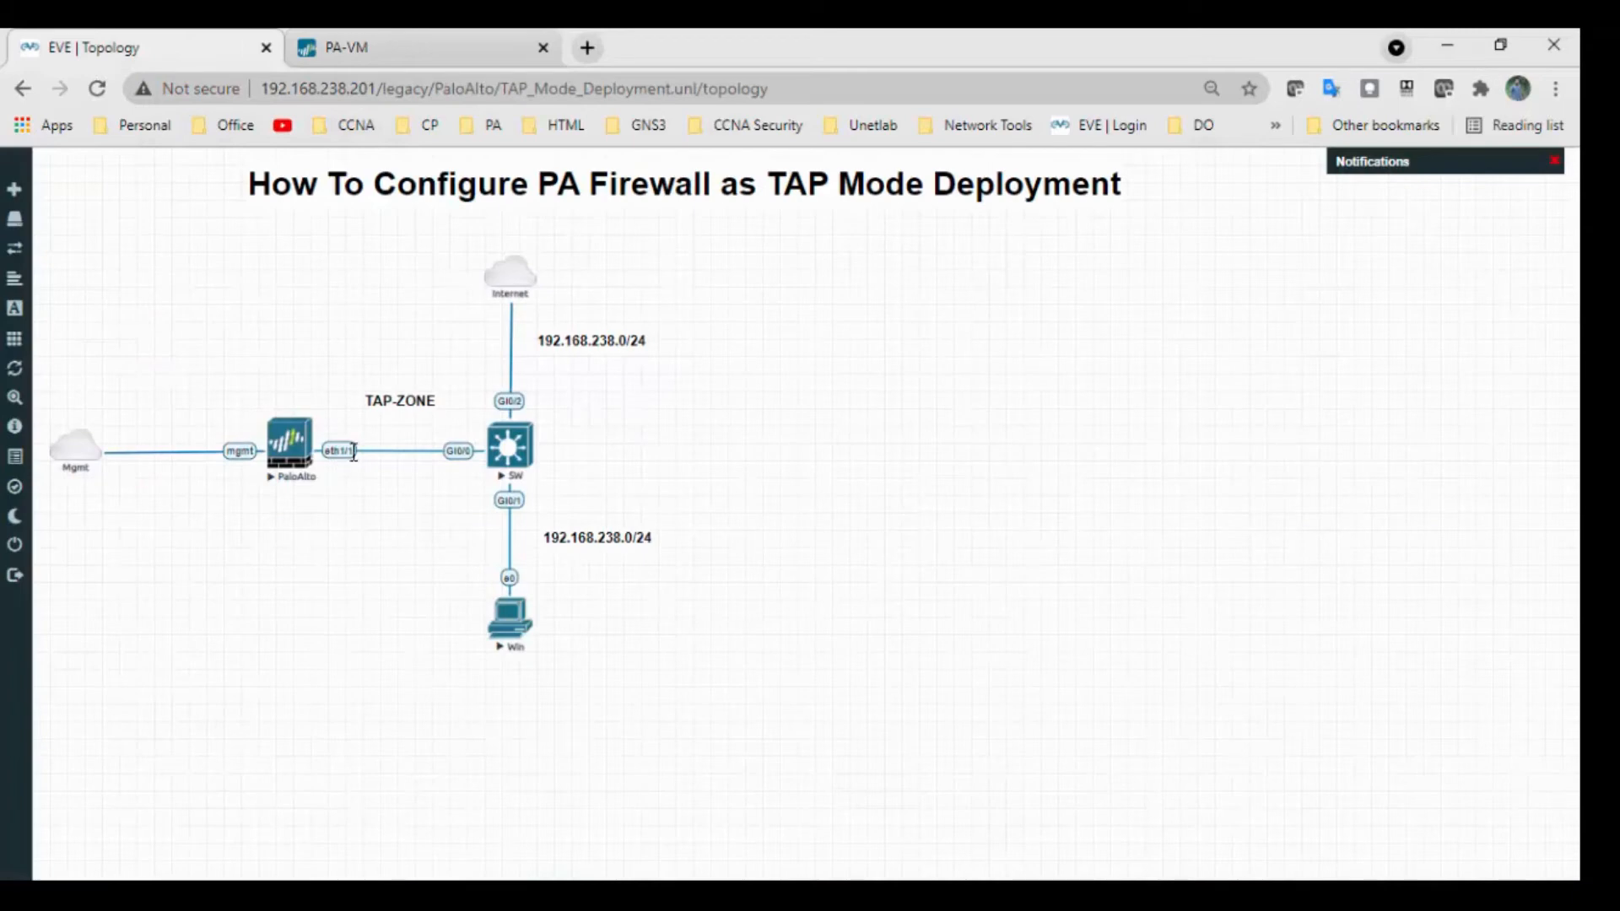
left_click(431, 50)
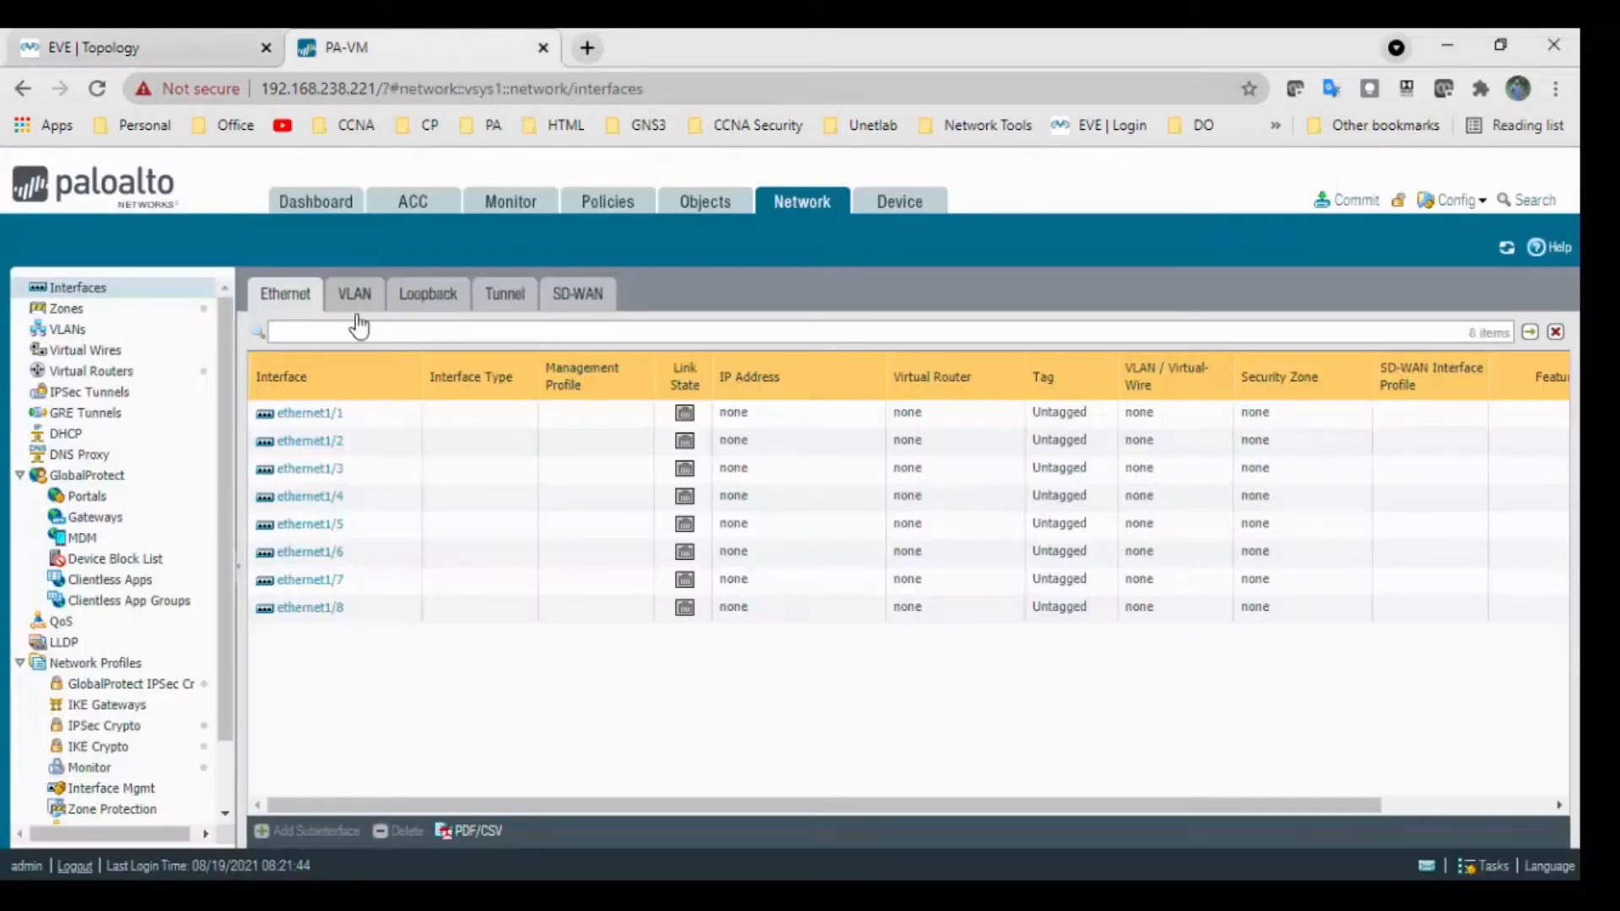
Configure ethernet1/1 as a Tap interface in TAP_ZONE with the comment 'TAP Interface'.
left_click(318, 416)
left_click(546, 388)
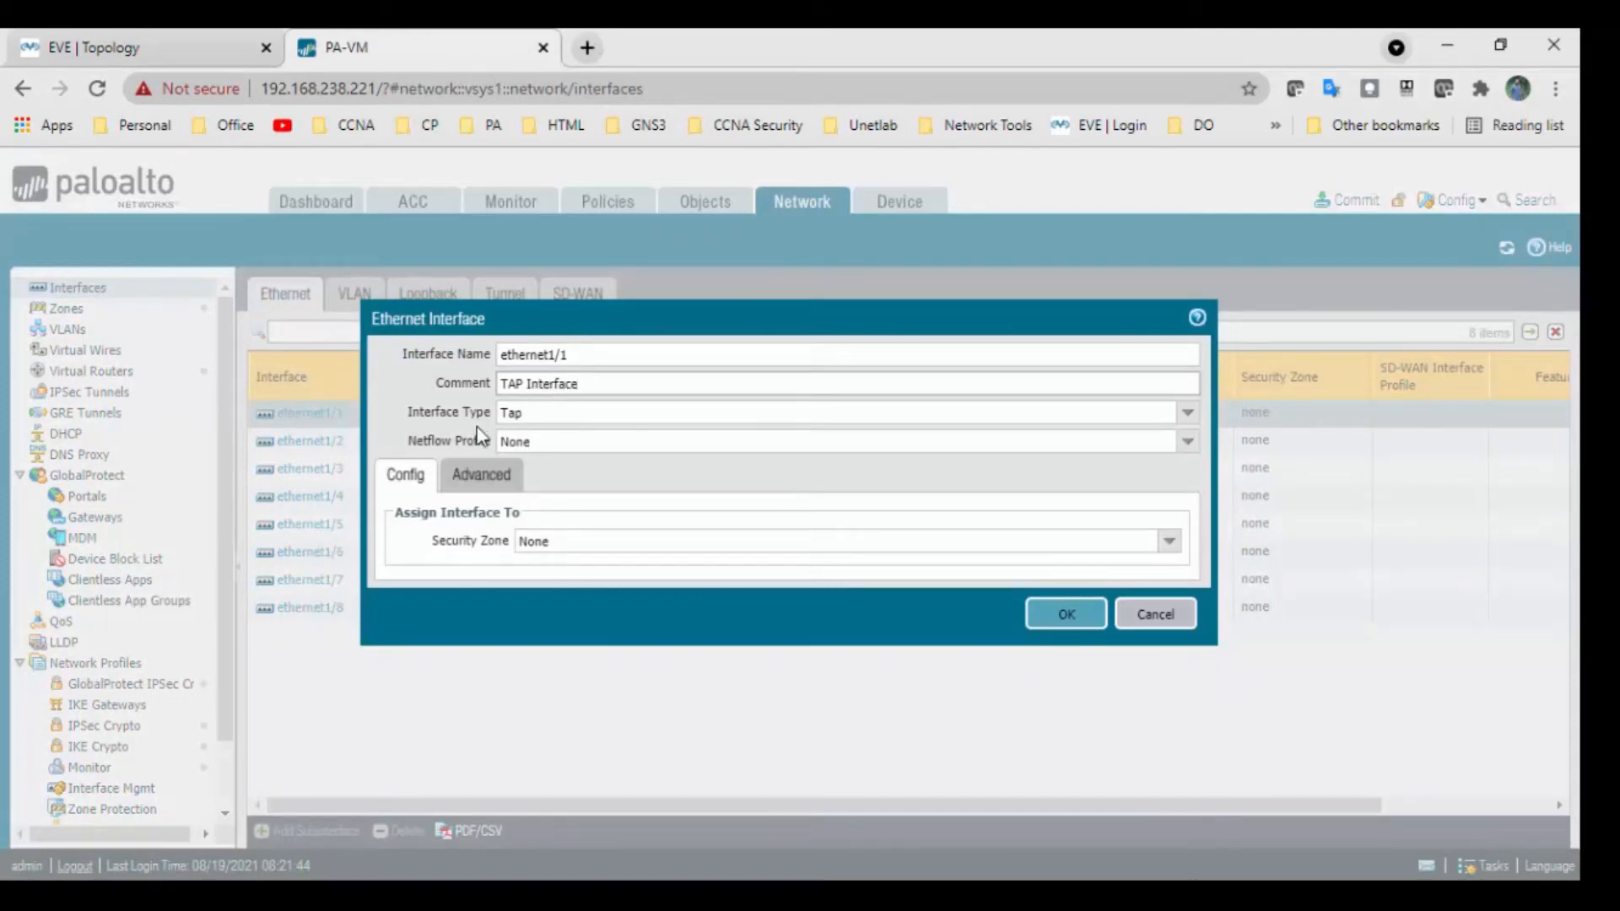
left_click(1187, 413)
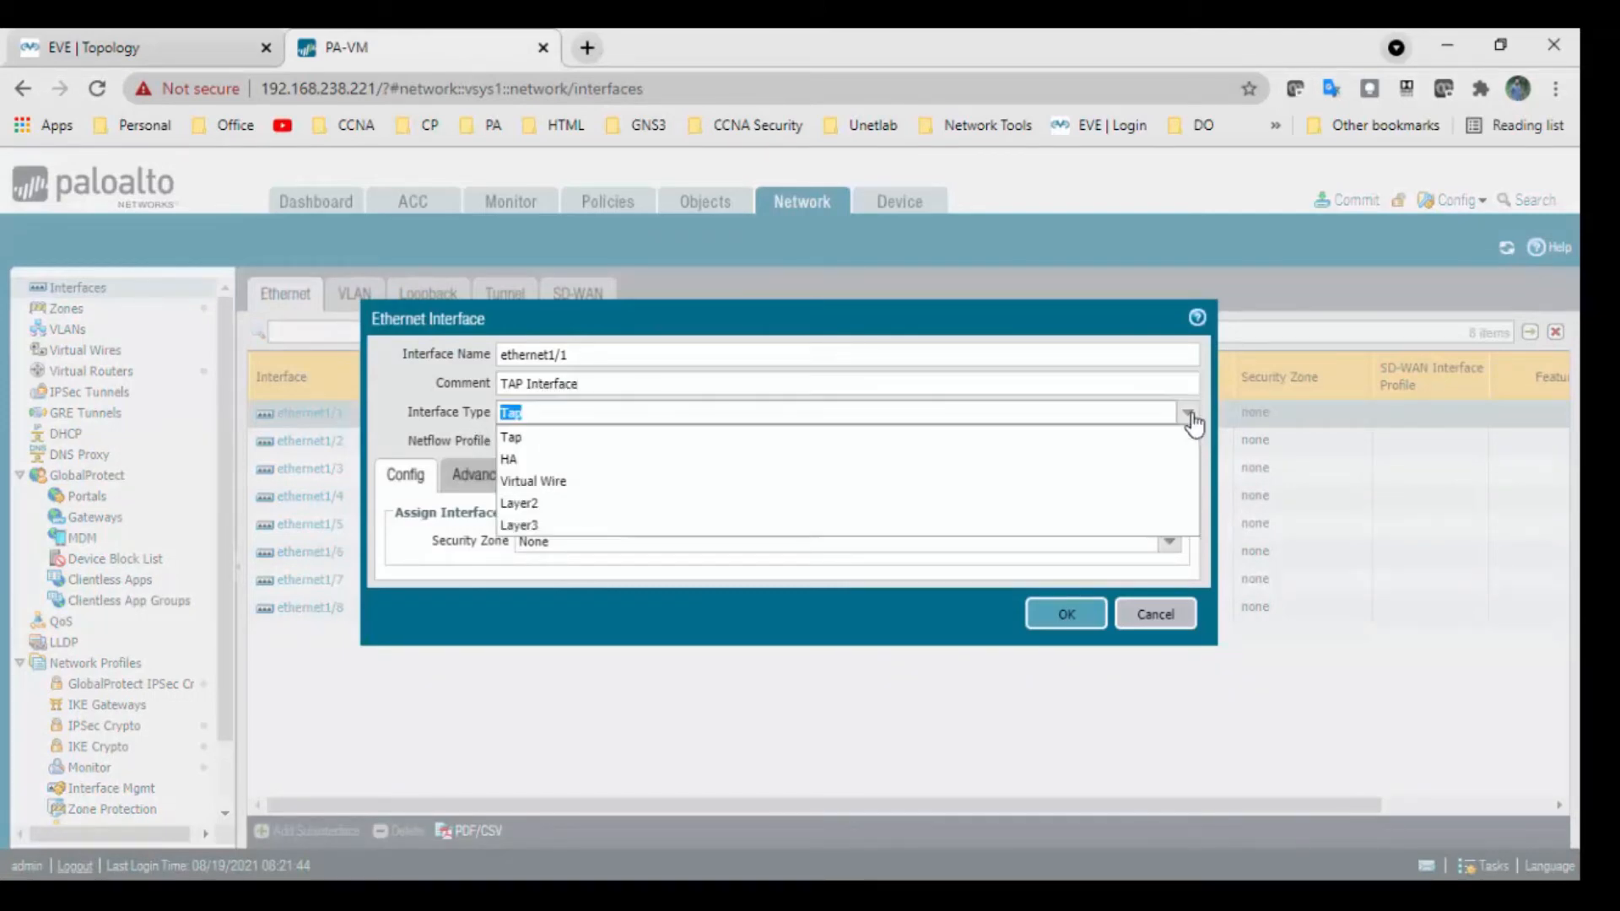
left_click(1046, 447)
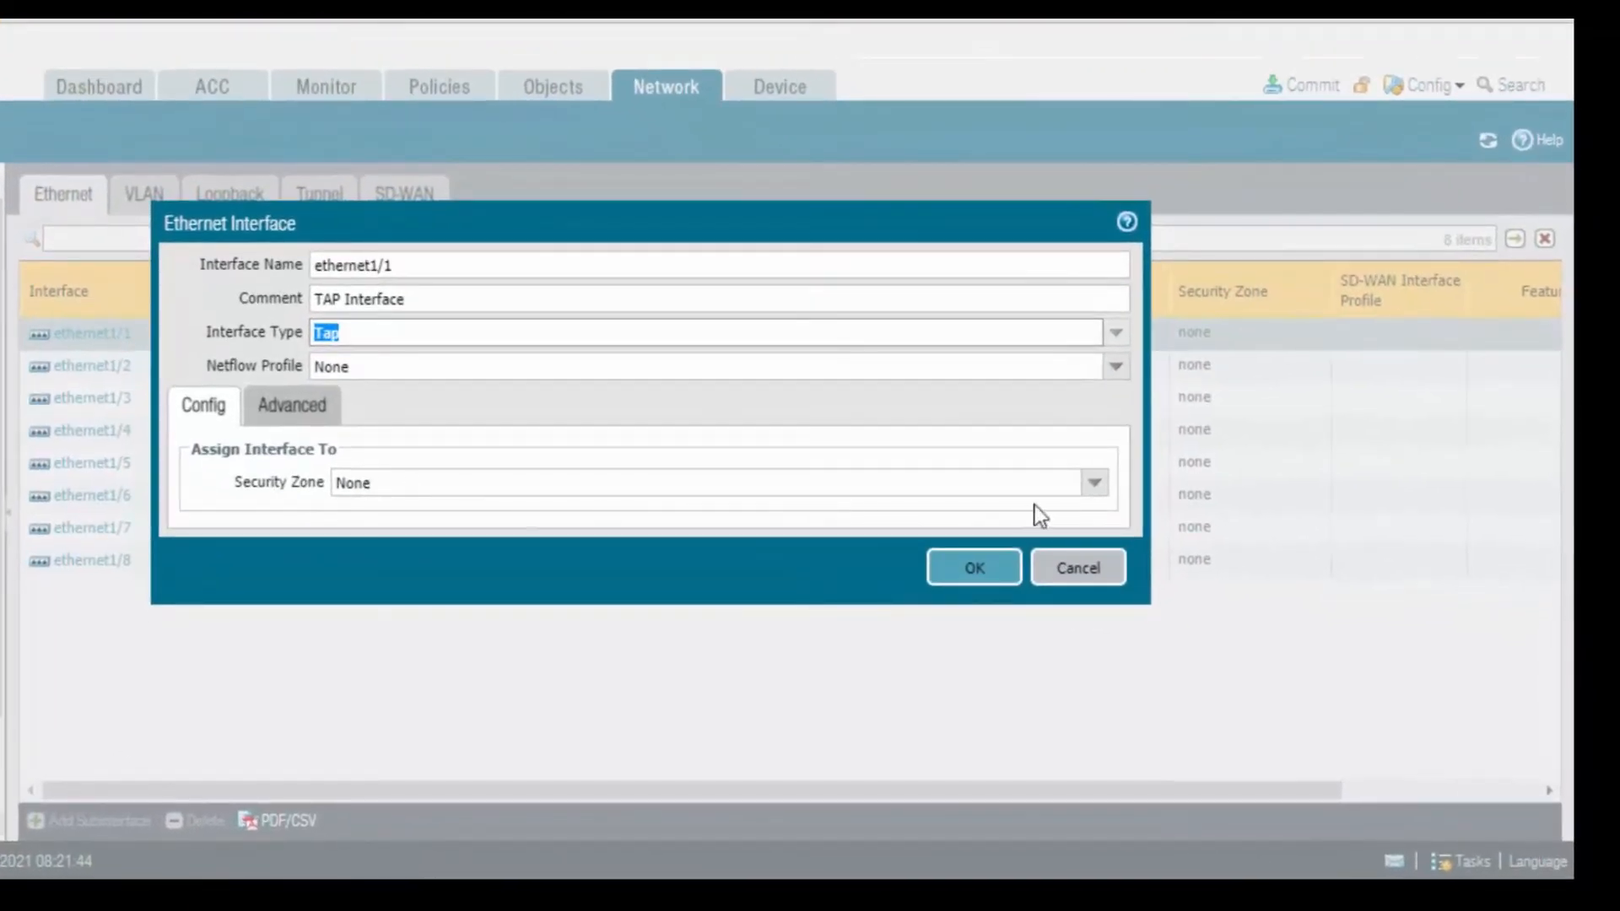
left_click(1094, 483)
left_click(524, 538)
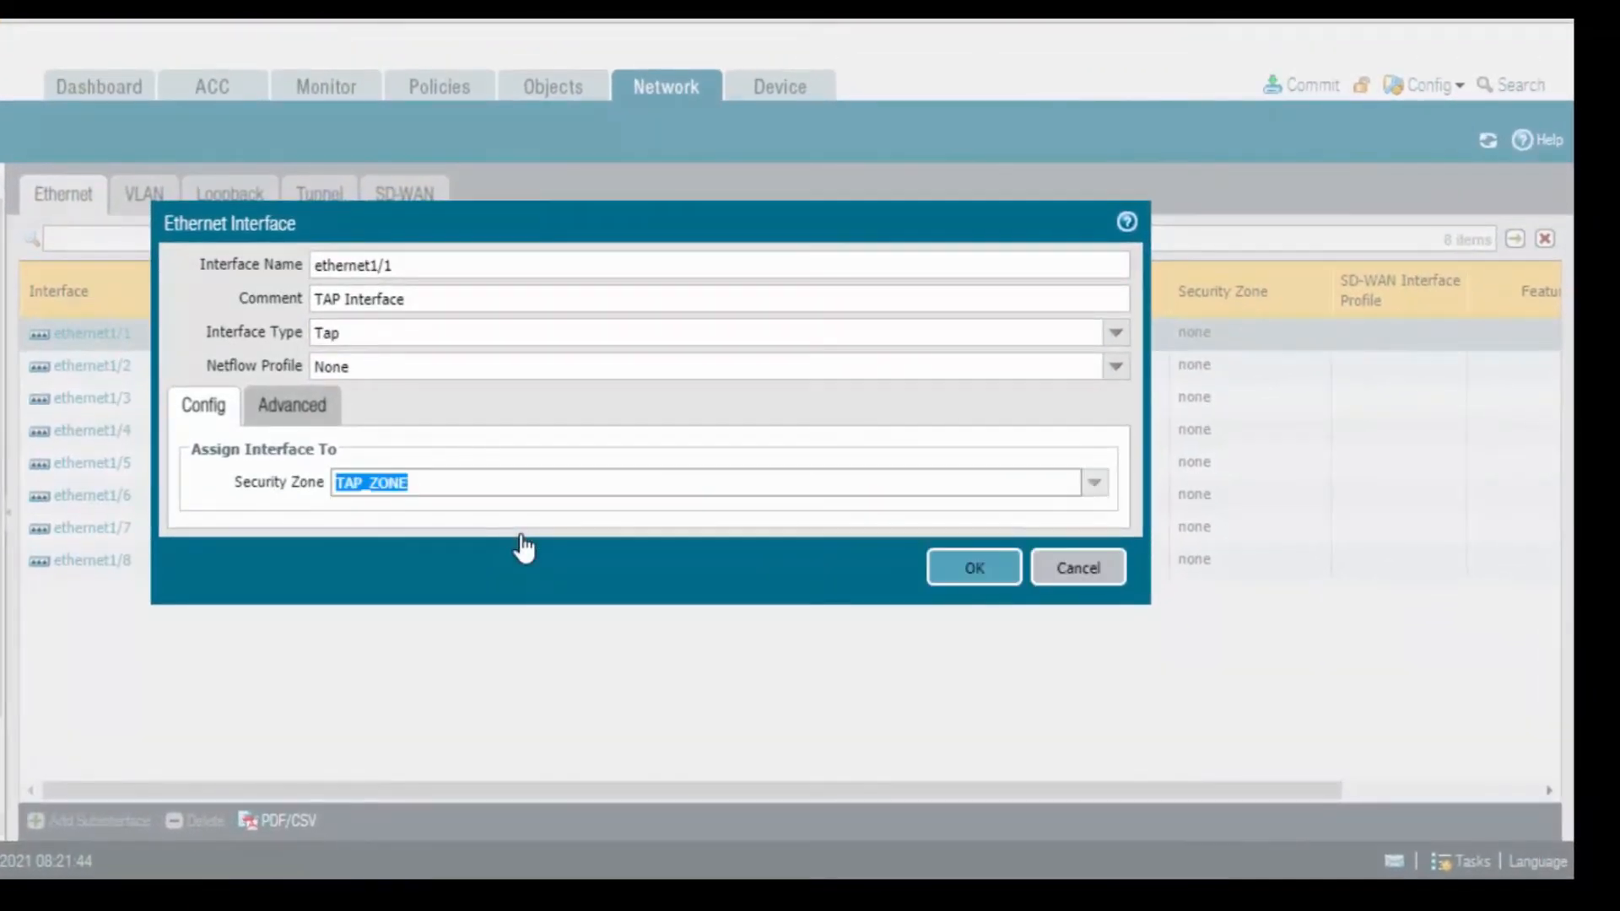
left_click(1011, 581)
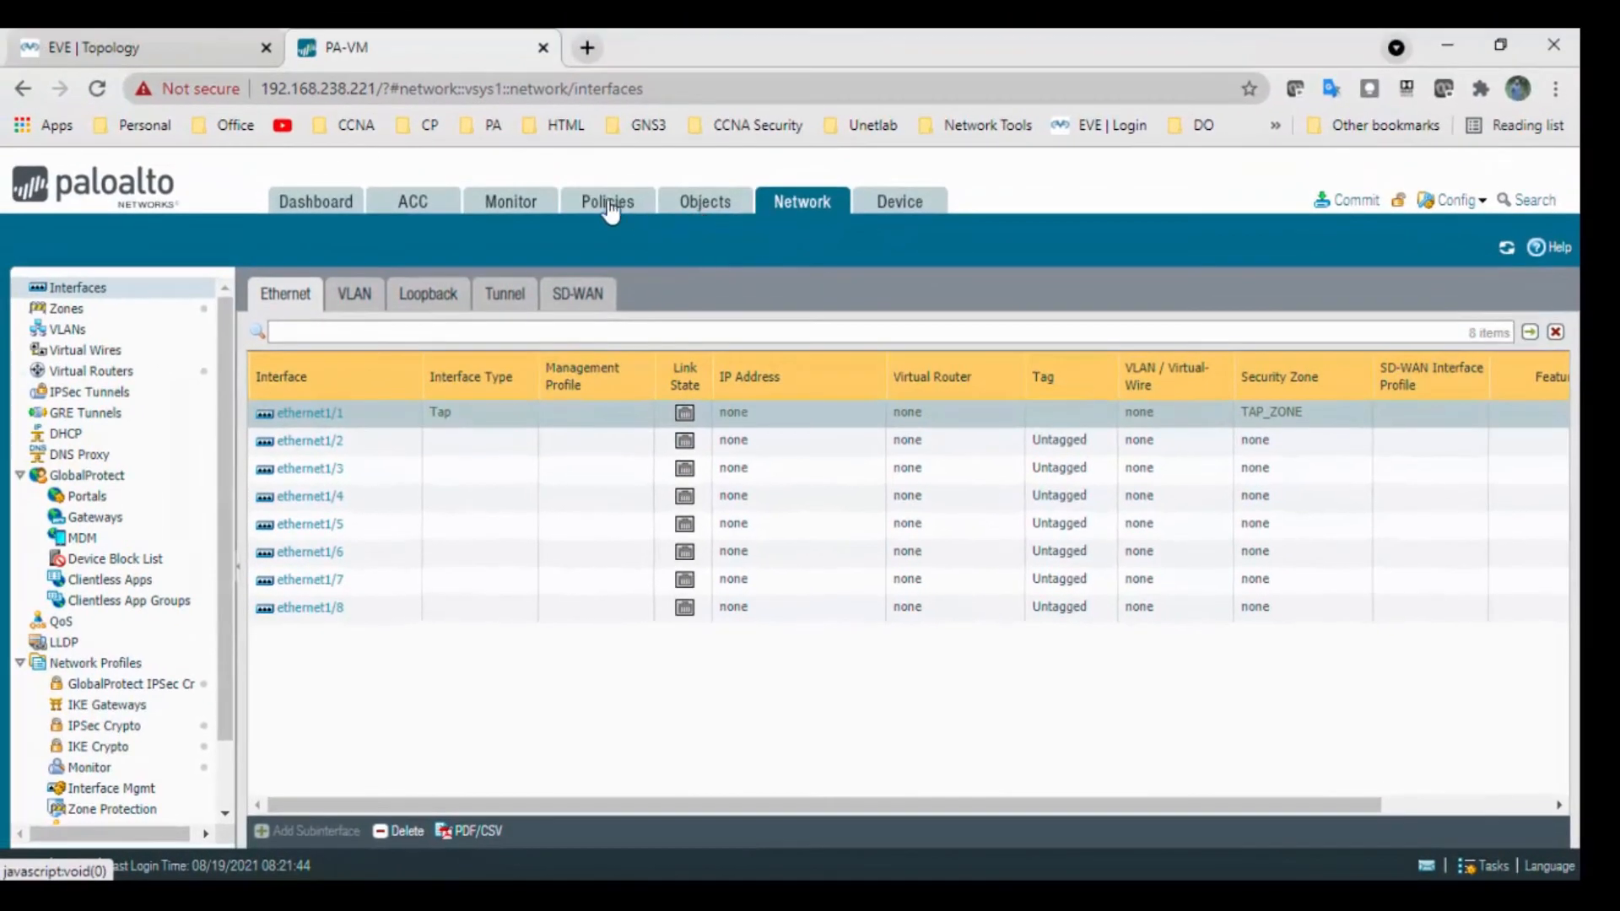
Create security rule 'TAP_ZONE Rule' with source zone and destination zone TAP_ZONE.
left_click(609, 209)
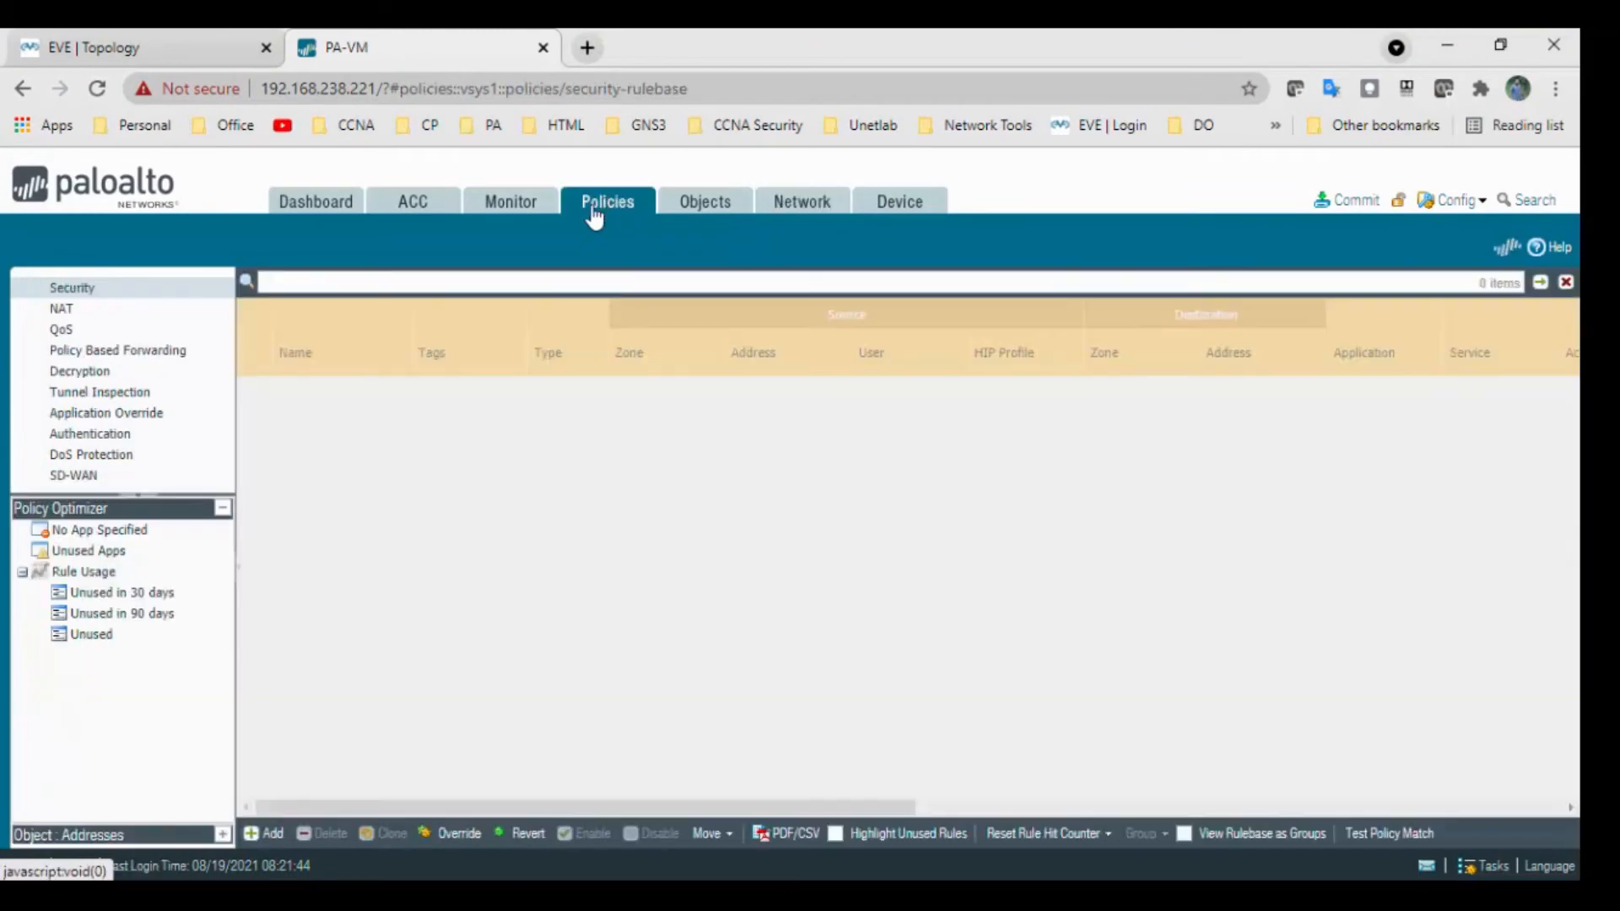
left_click(91, 291)
left_click(274, 837)
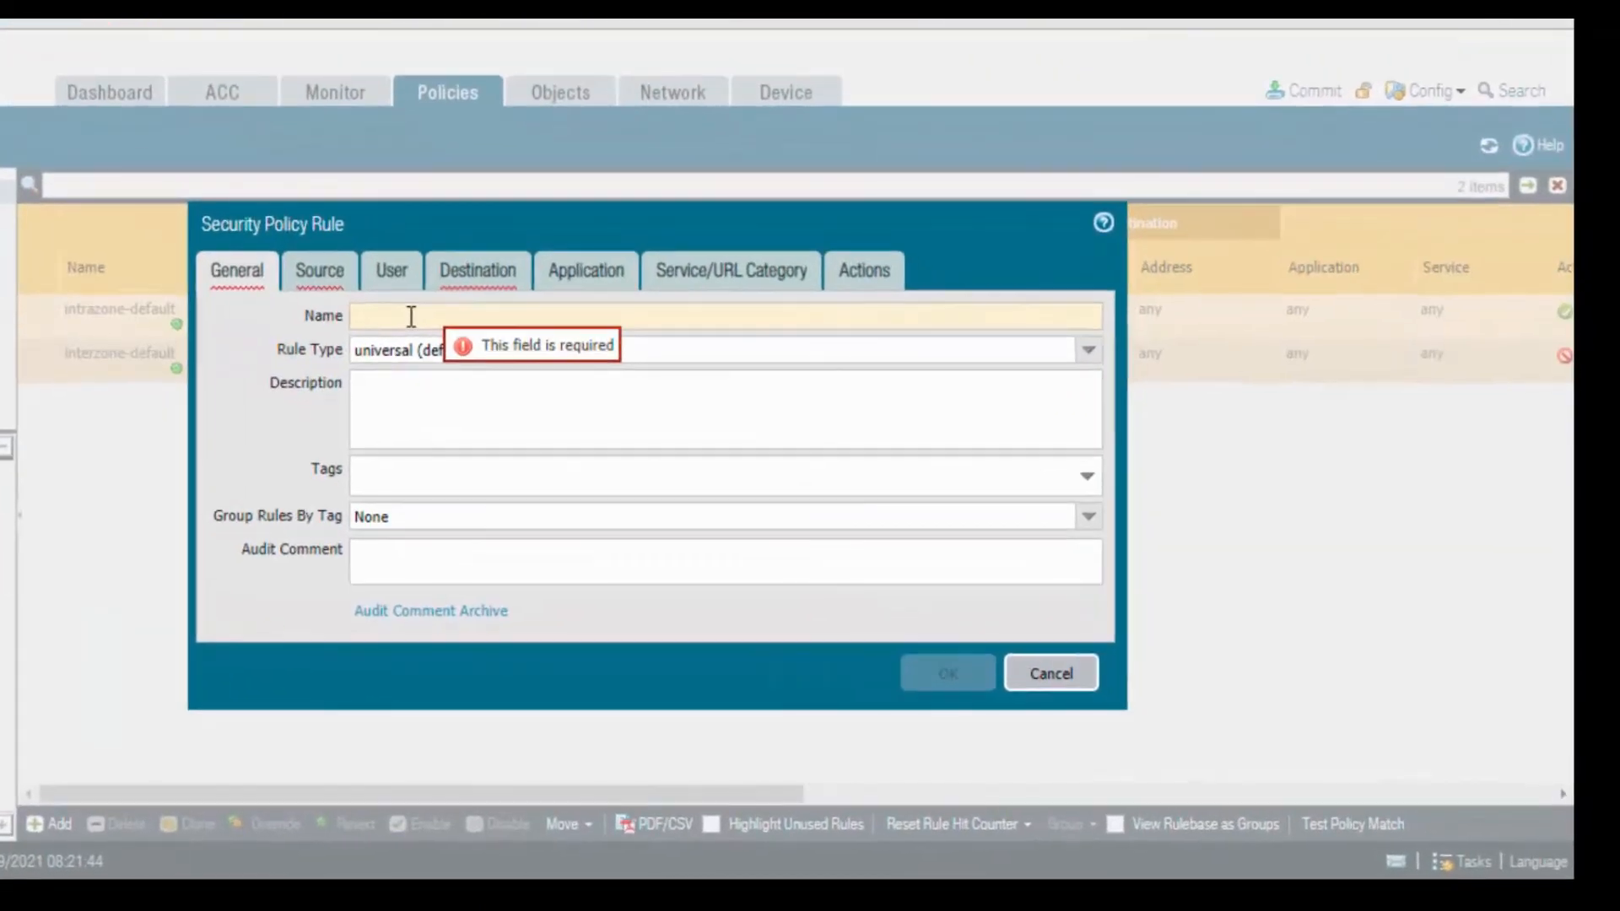
type("TA")
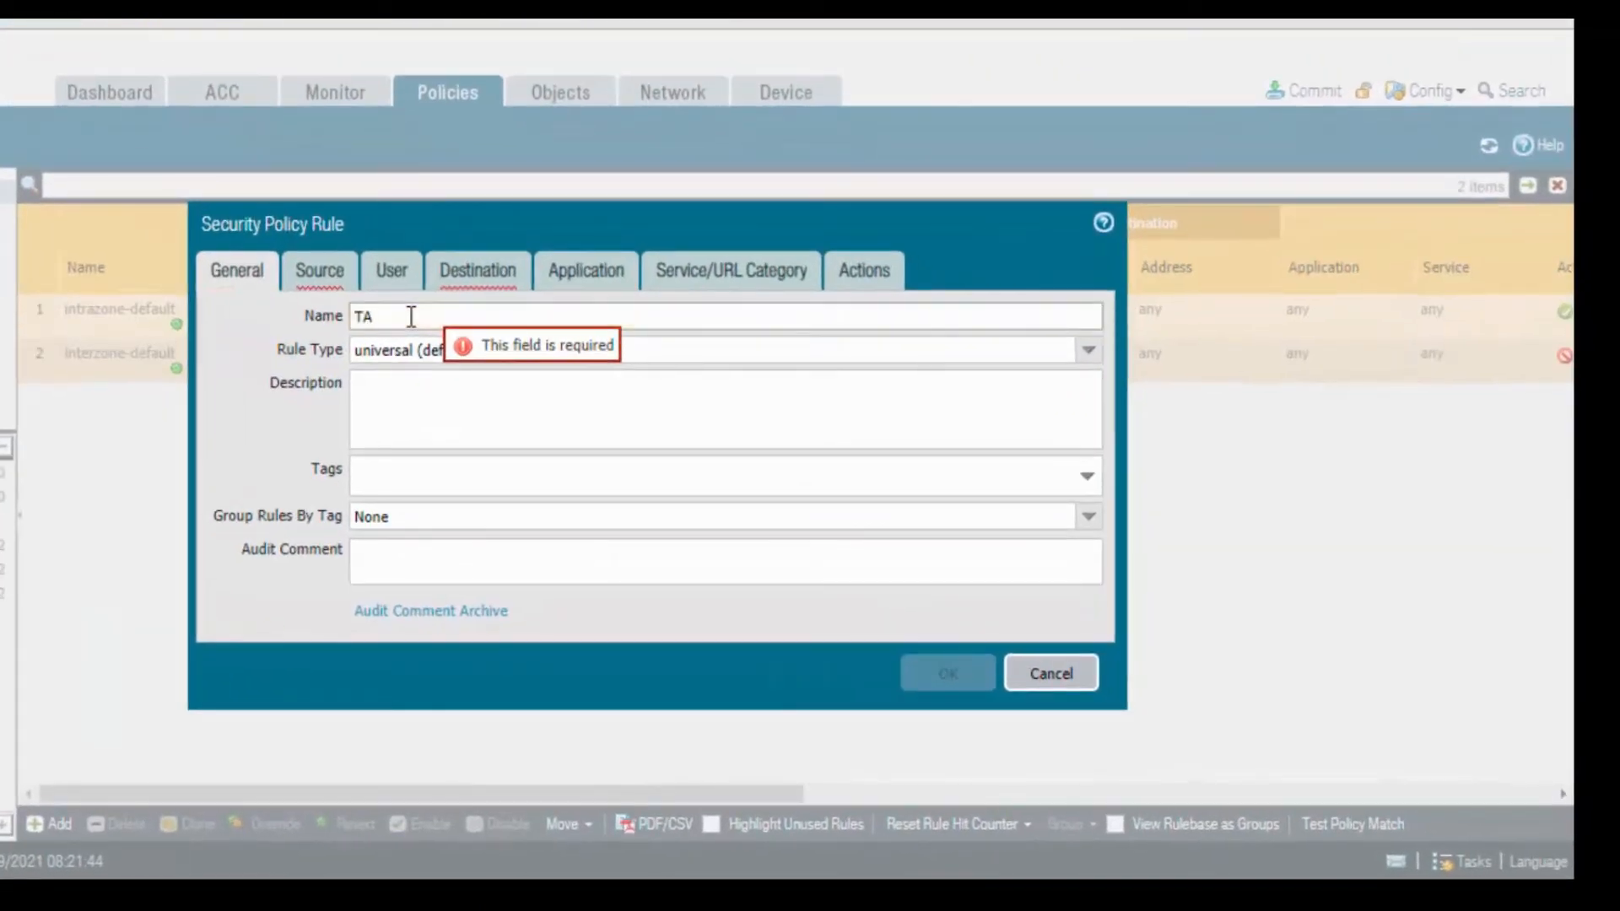
type("P_ZONE Rule")
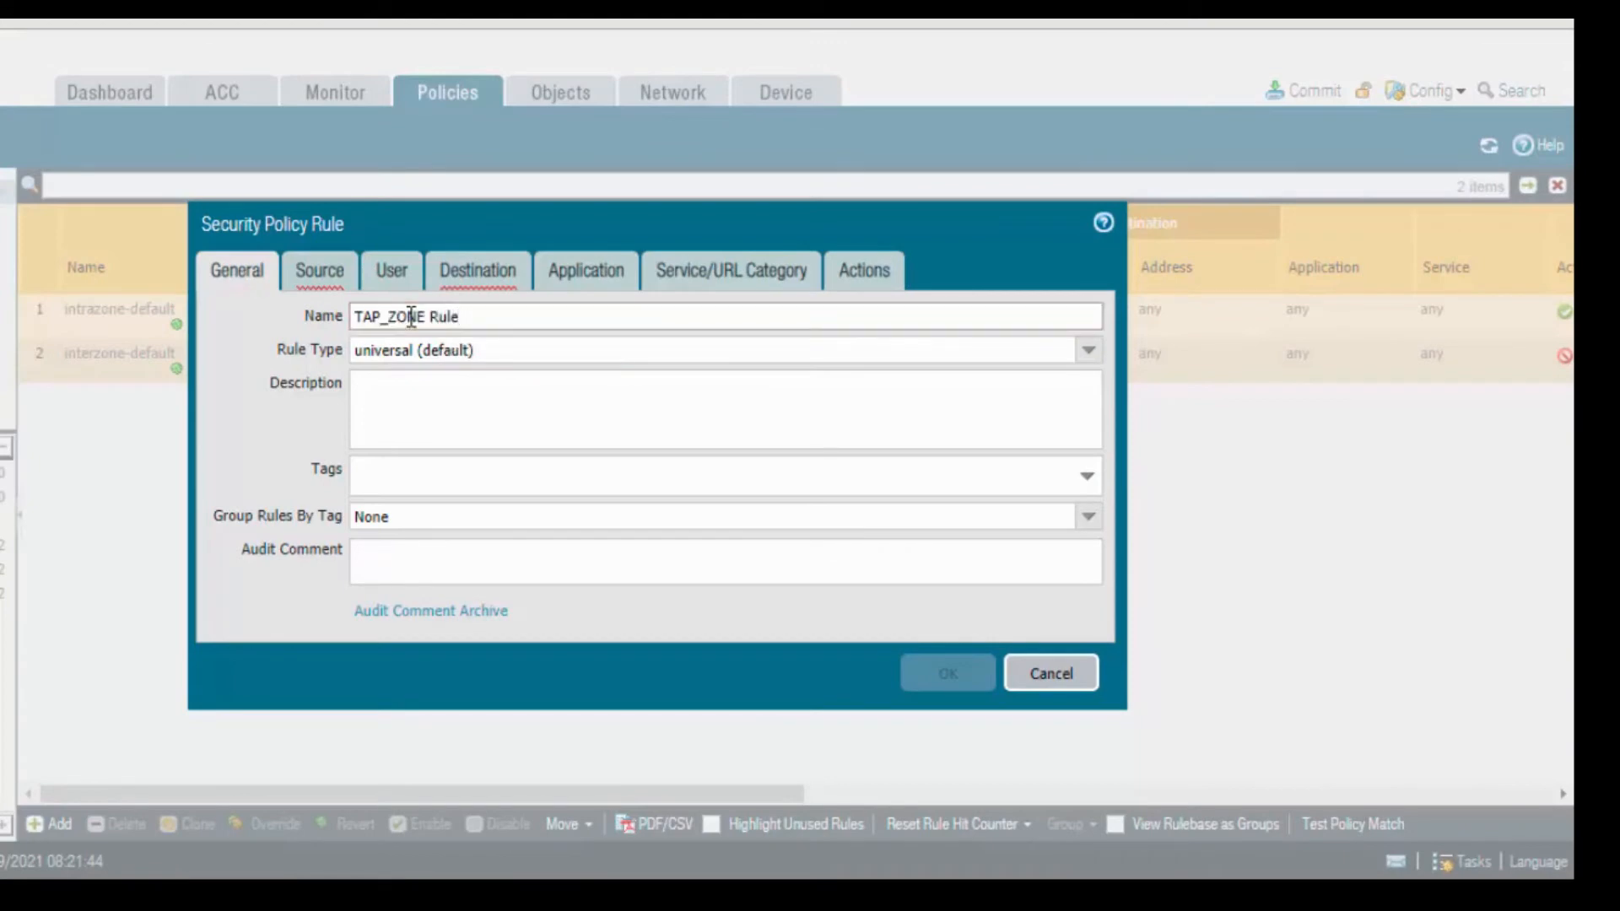
left_click(324, 270)
left_click(256, 604)
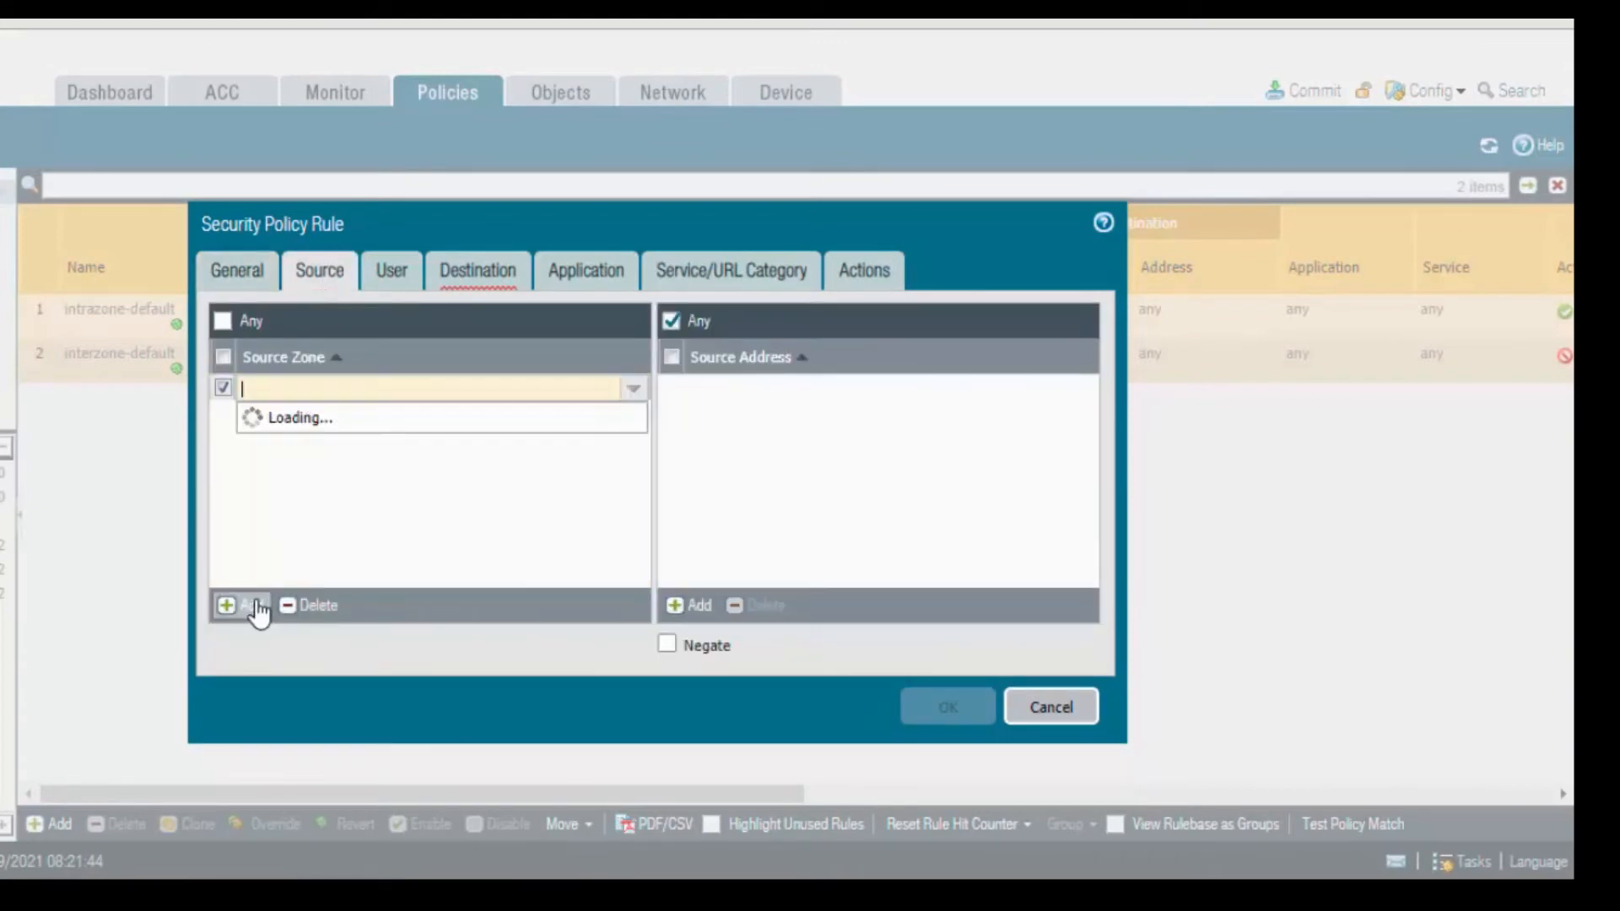
left_click(281, 418)
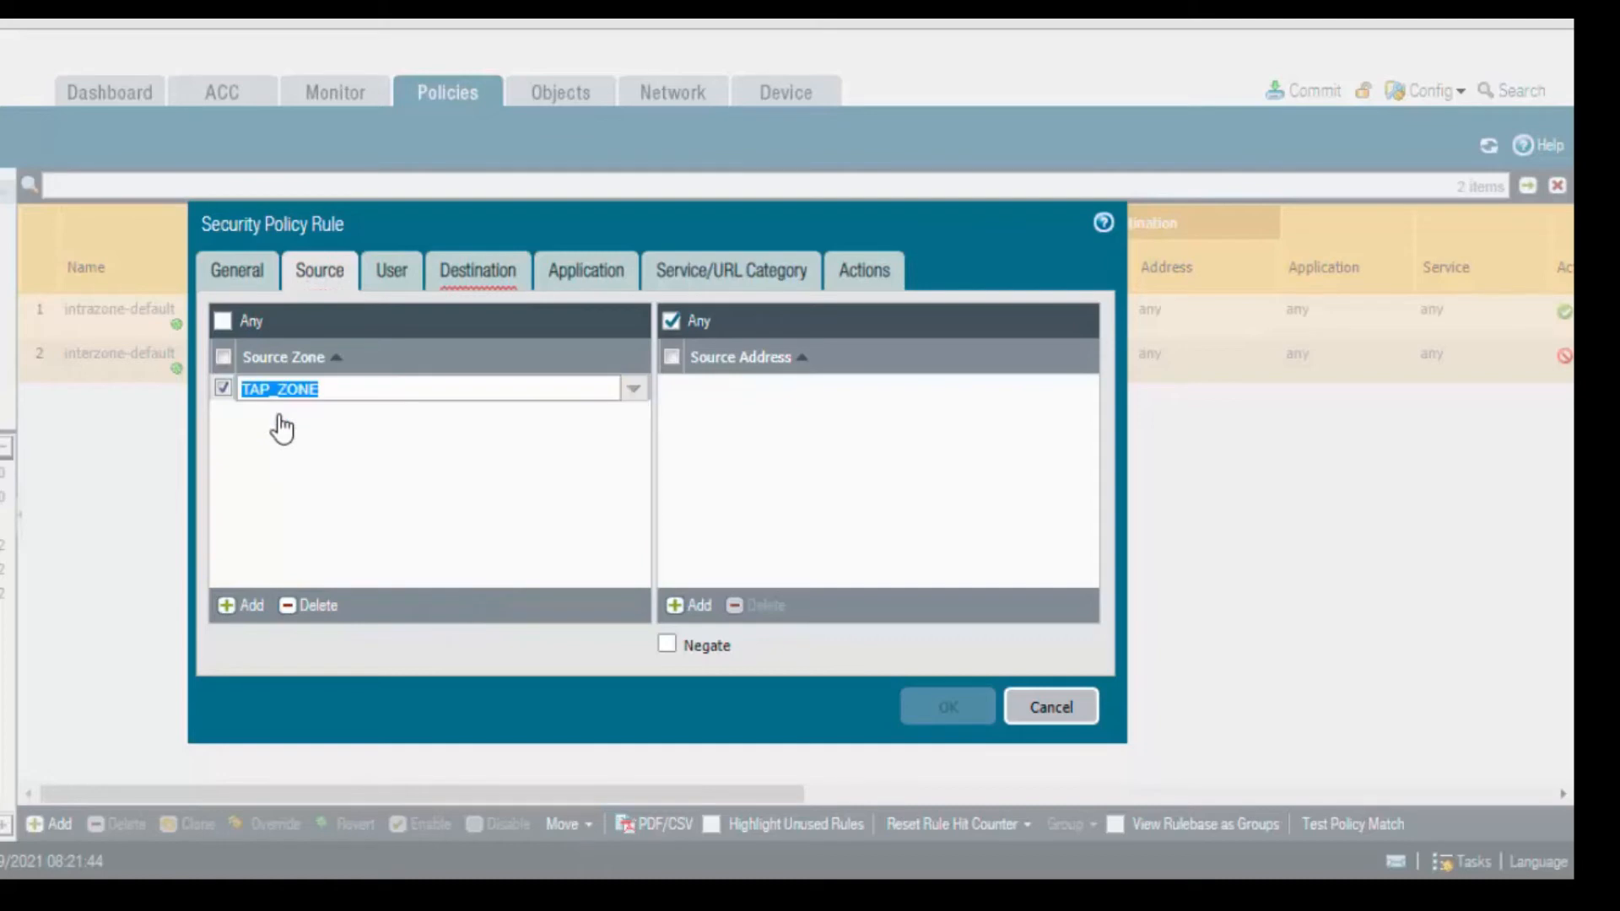
left_click(479, 268)
left_click(229, 607)
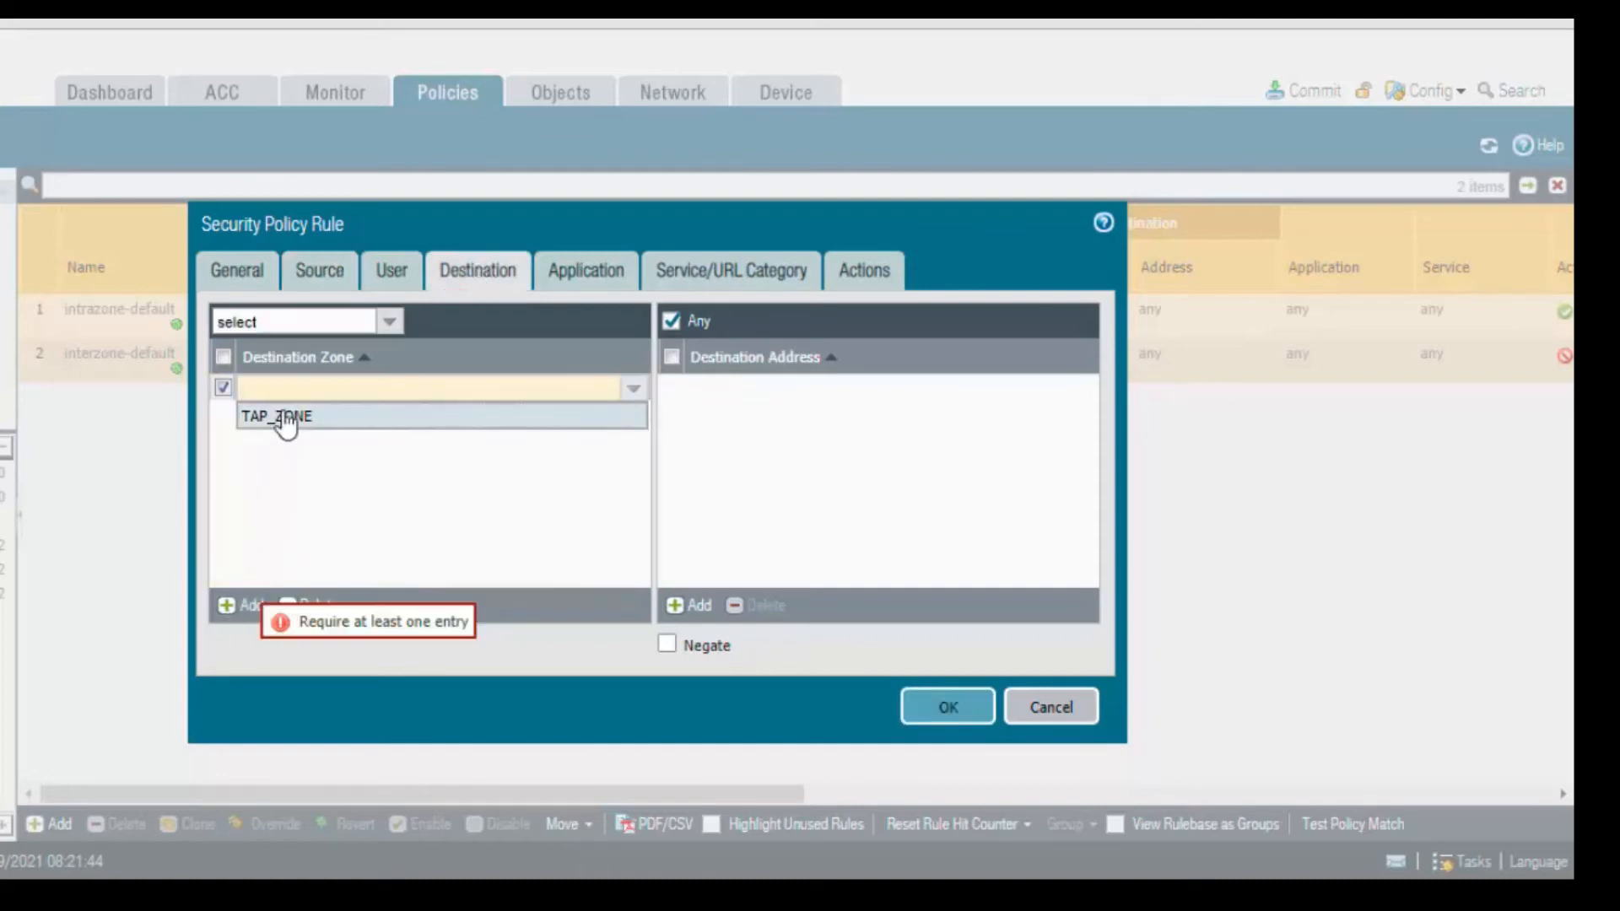
left_click(282, 416)
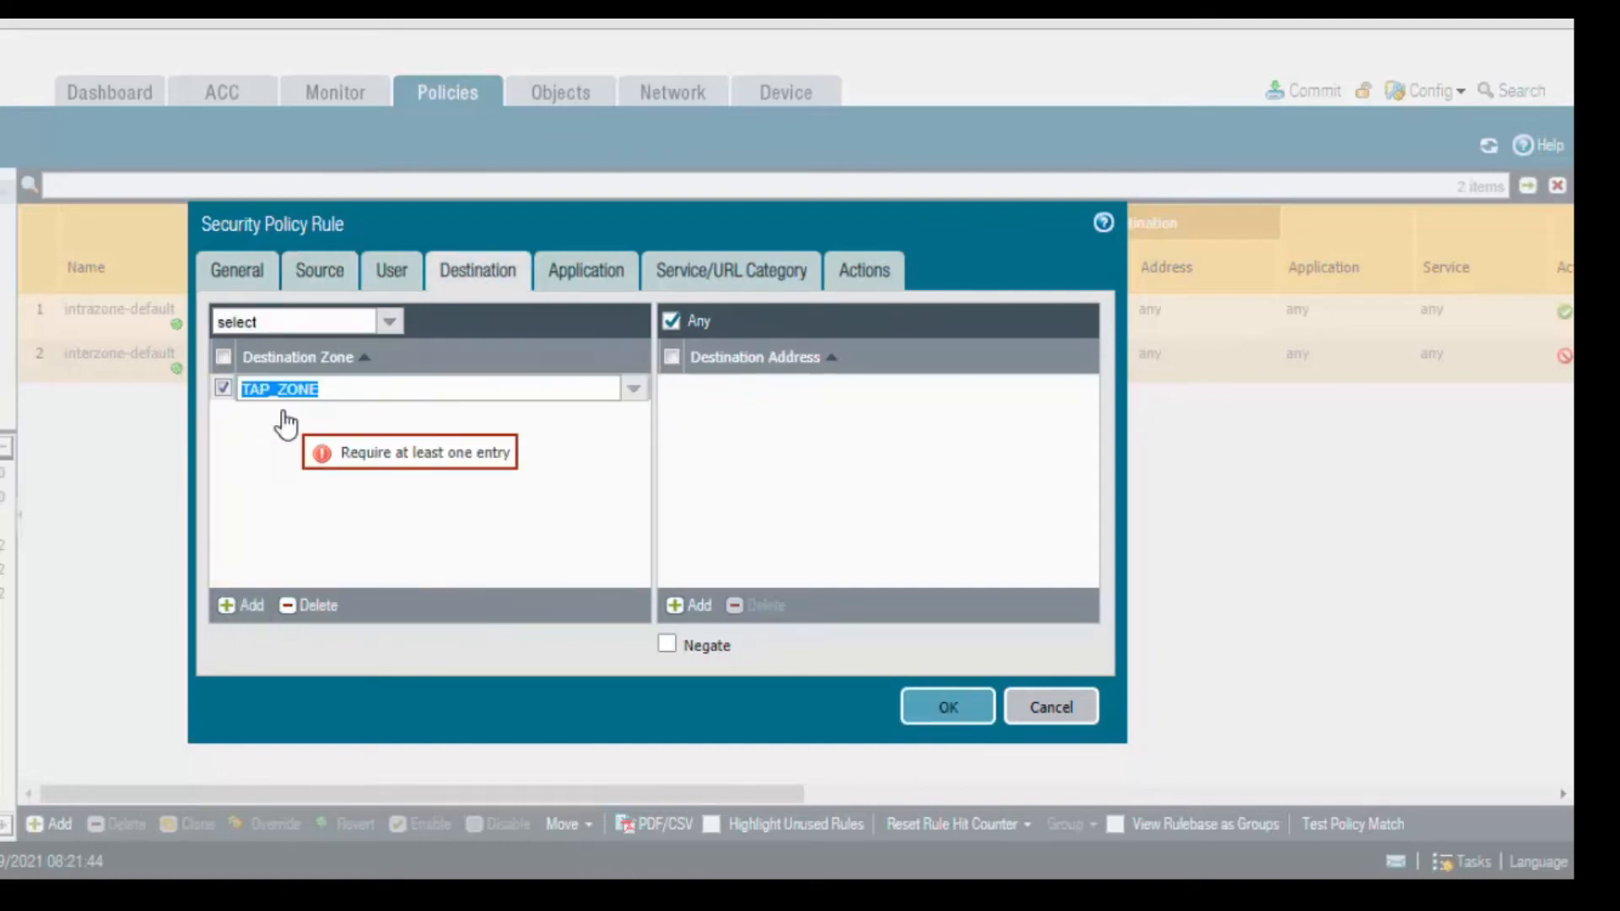
Review the rule's Application, Service/URL Category and Actions settings, then save it.
left_click(617, 287)
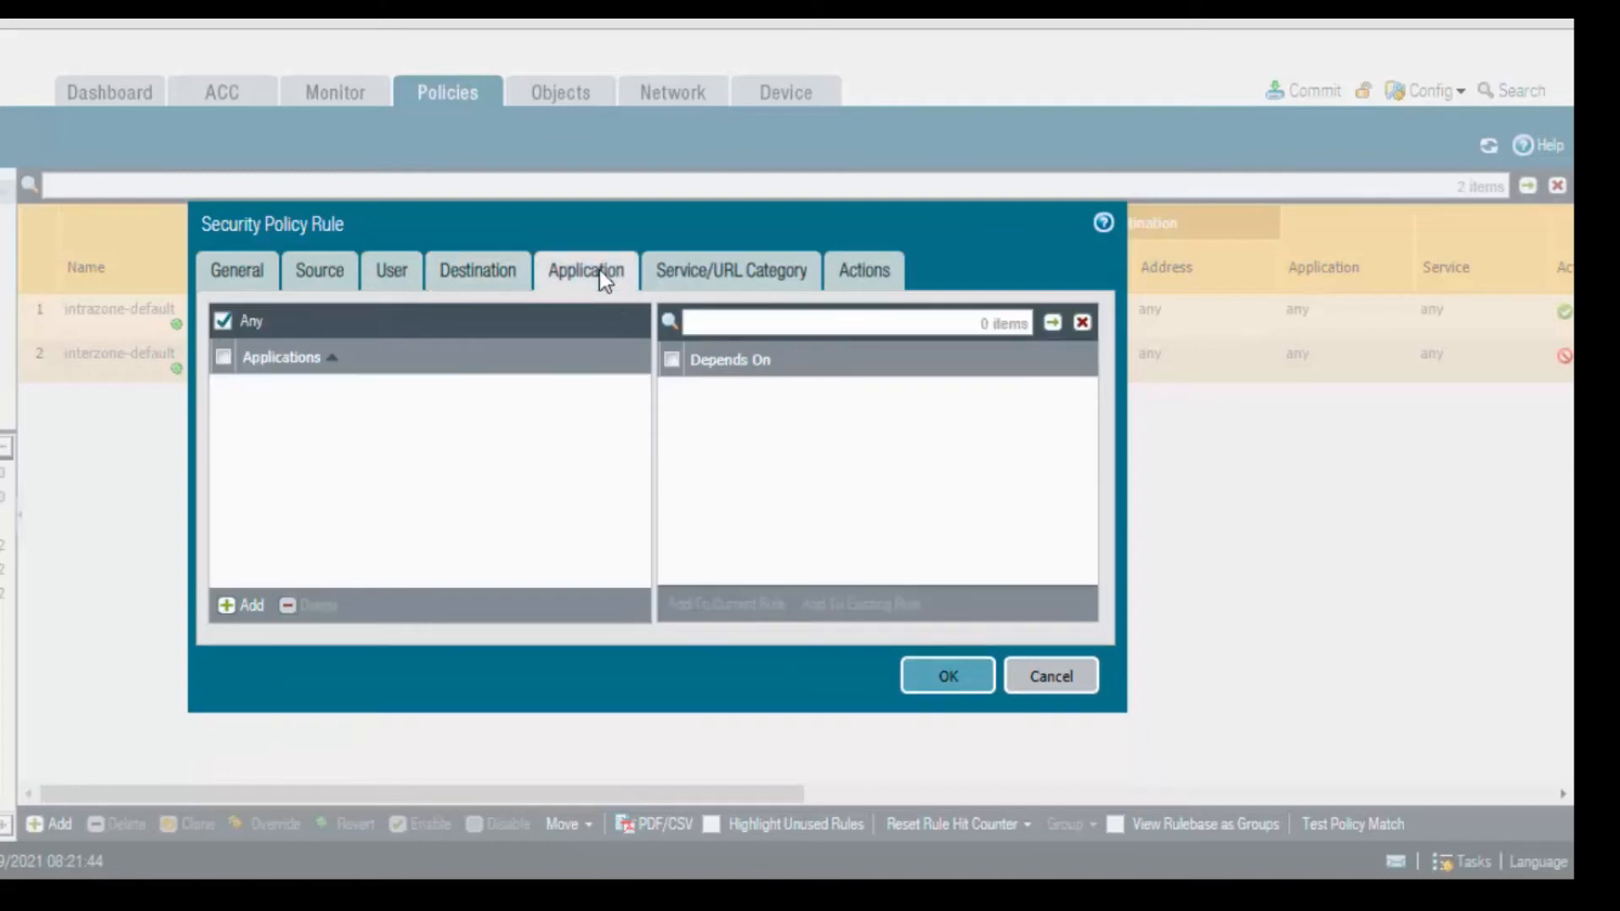
left_click(721, 271)
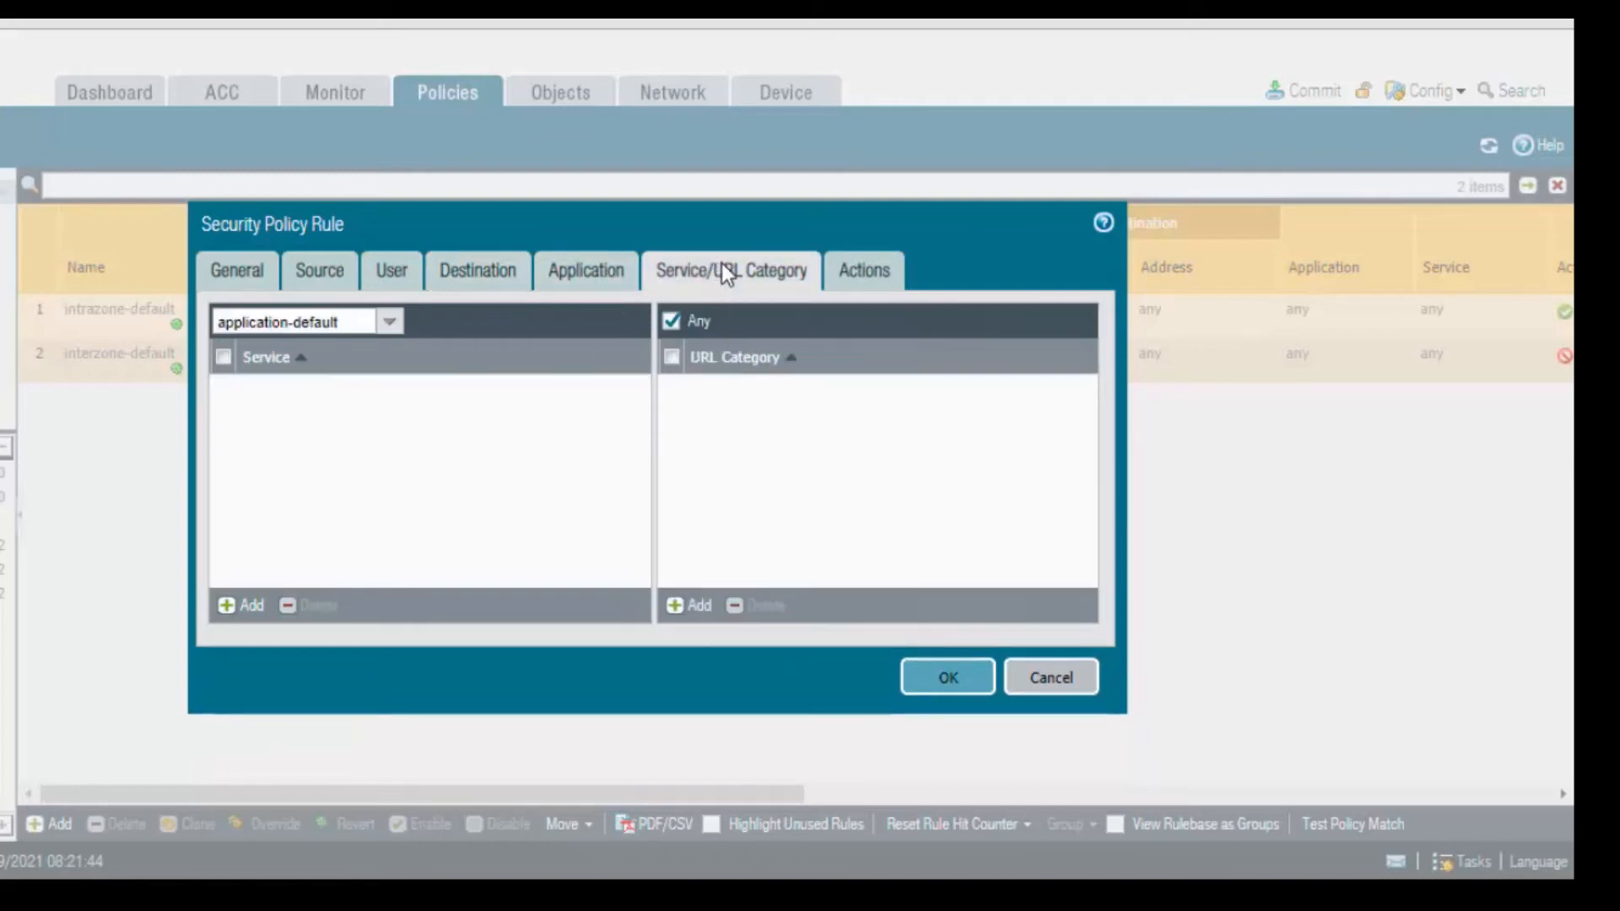
left_click(868, 274)
left_click(948, 645)
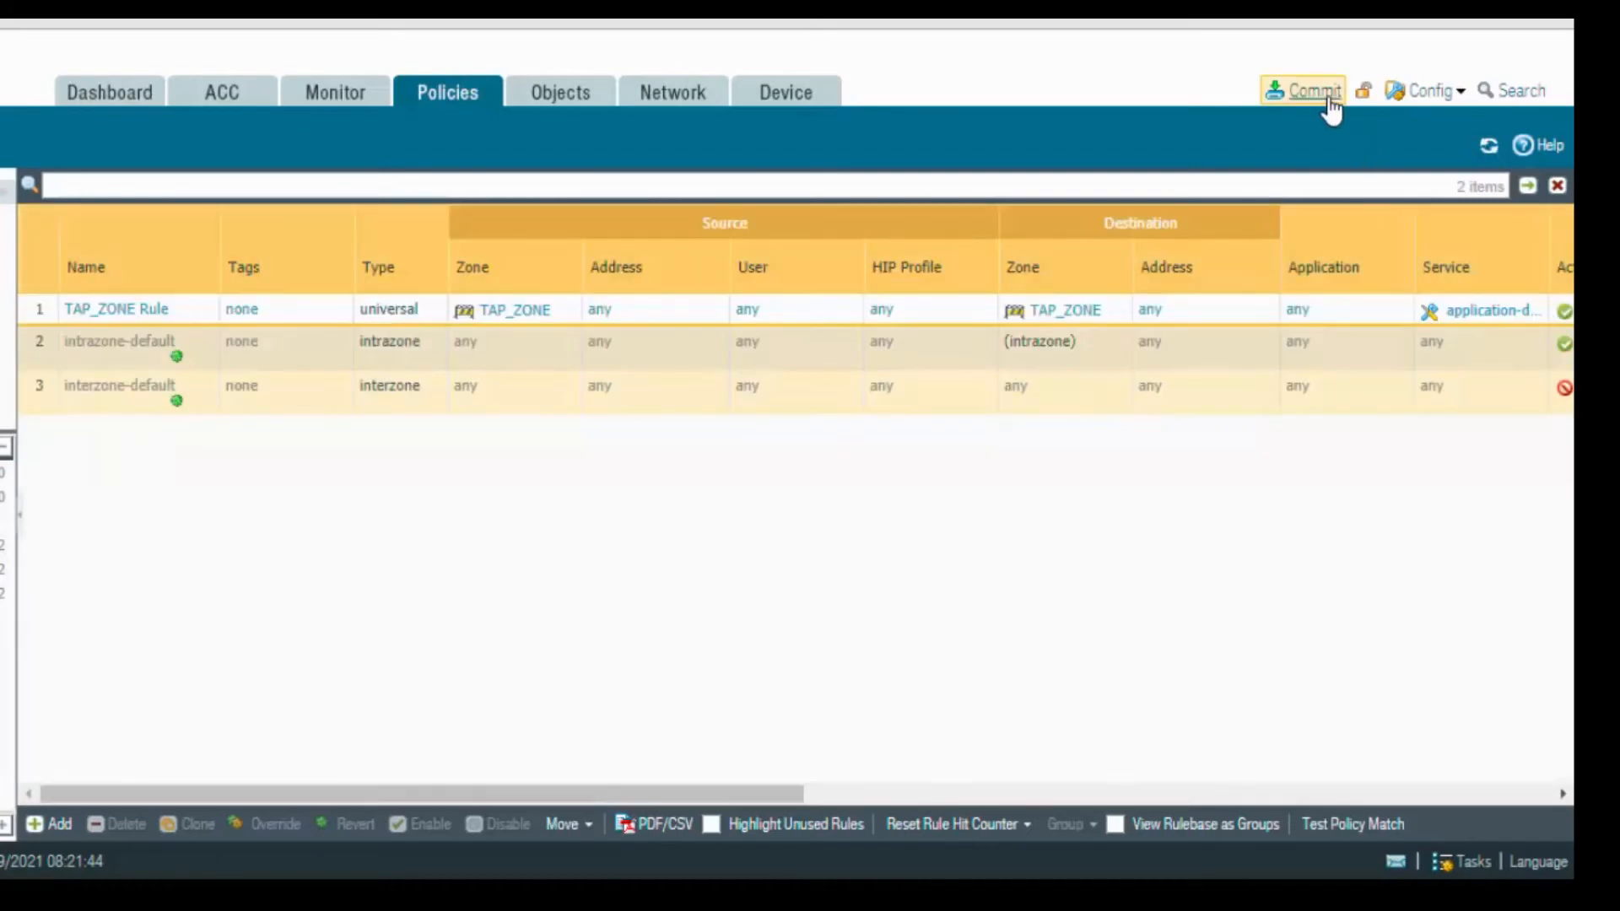
Commit the configuration and confirm the commit succeeded.
left_click(1313, 93)
left_click(903, 762)
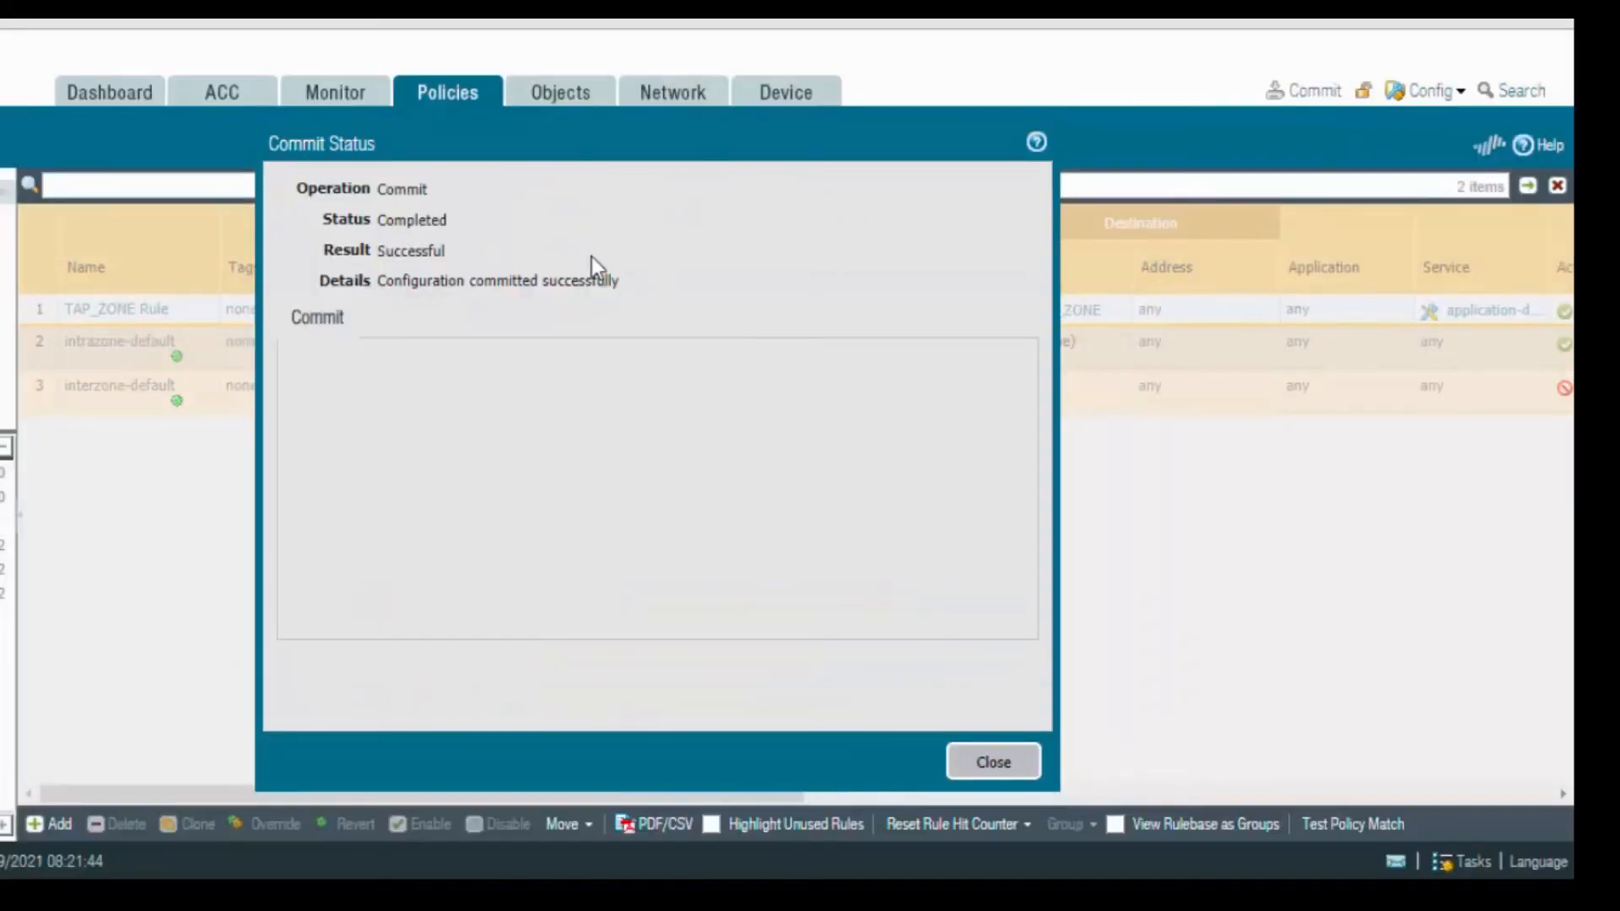
left_click_drag(378, 280, 600, 281)
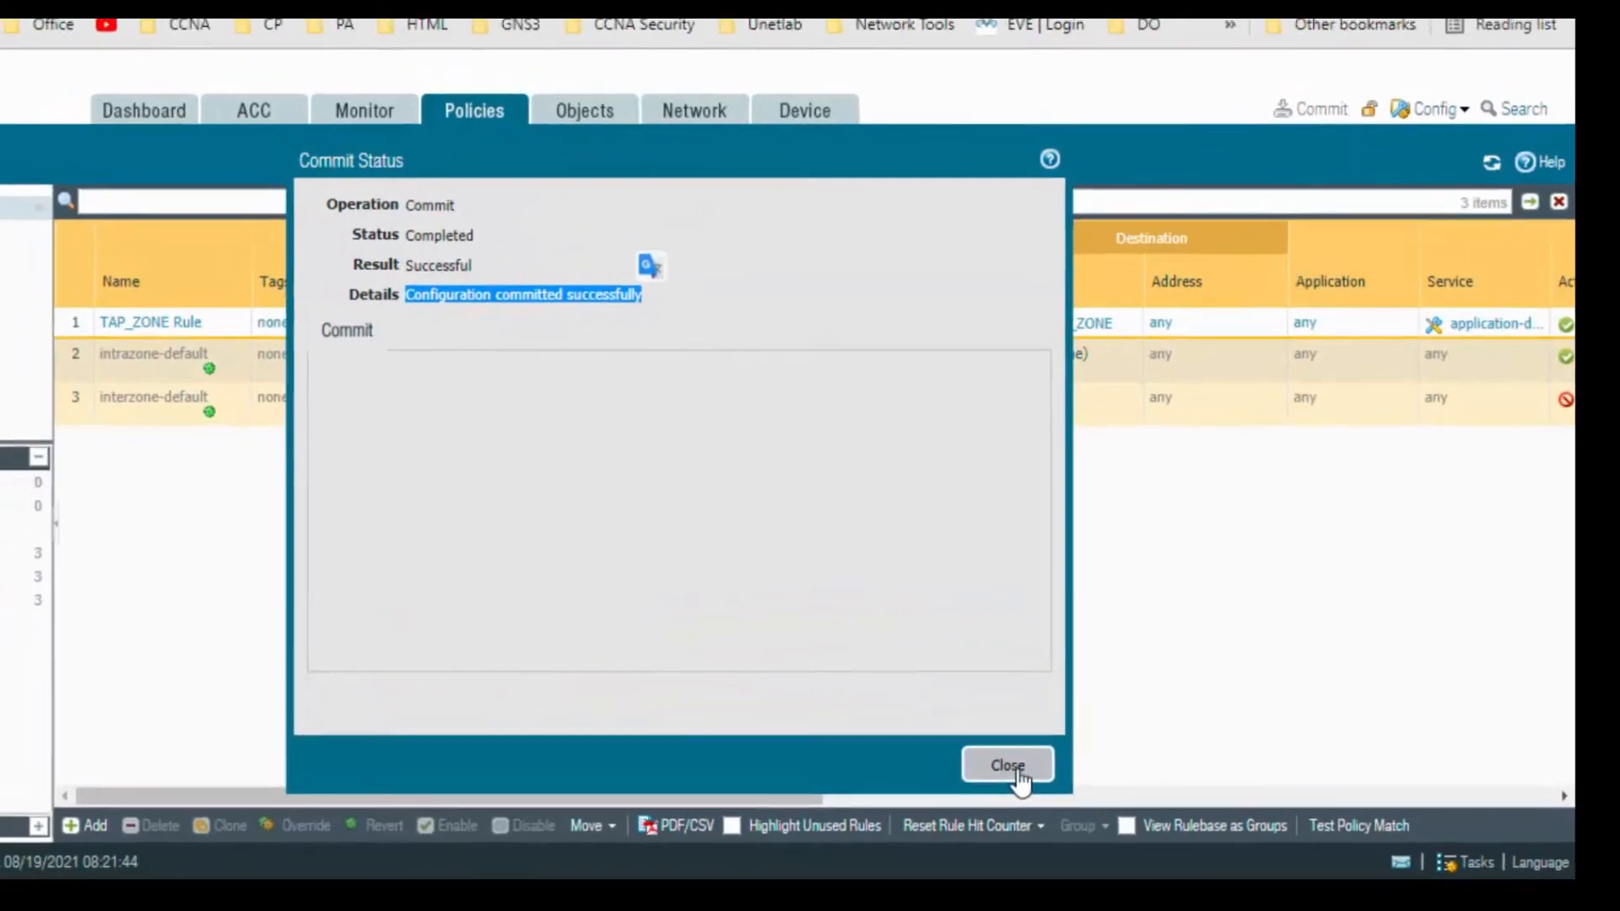
left_click(993, 761)
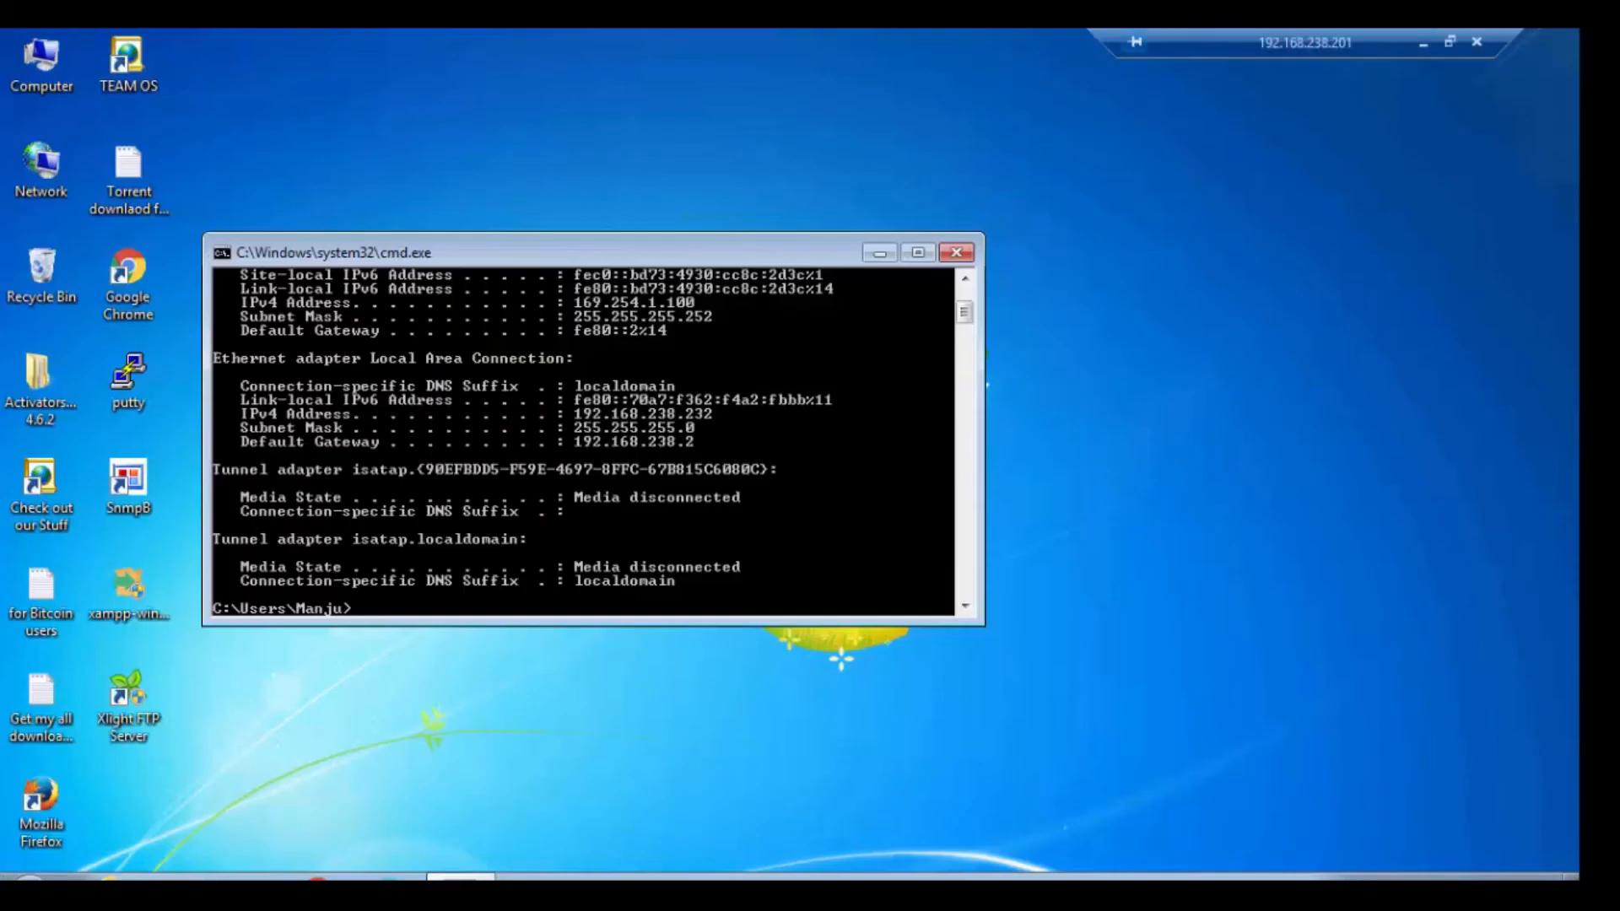
Ping 8.8.8.8 from the Windows 7 command prompt.
left_click_drag(810, 252, 890, 163)
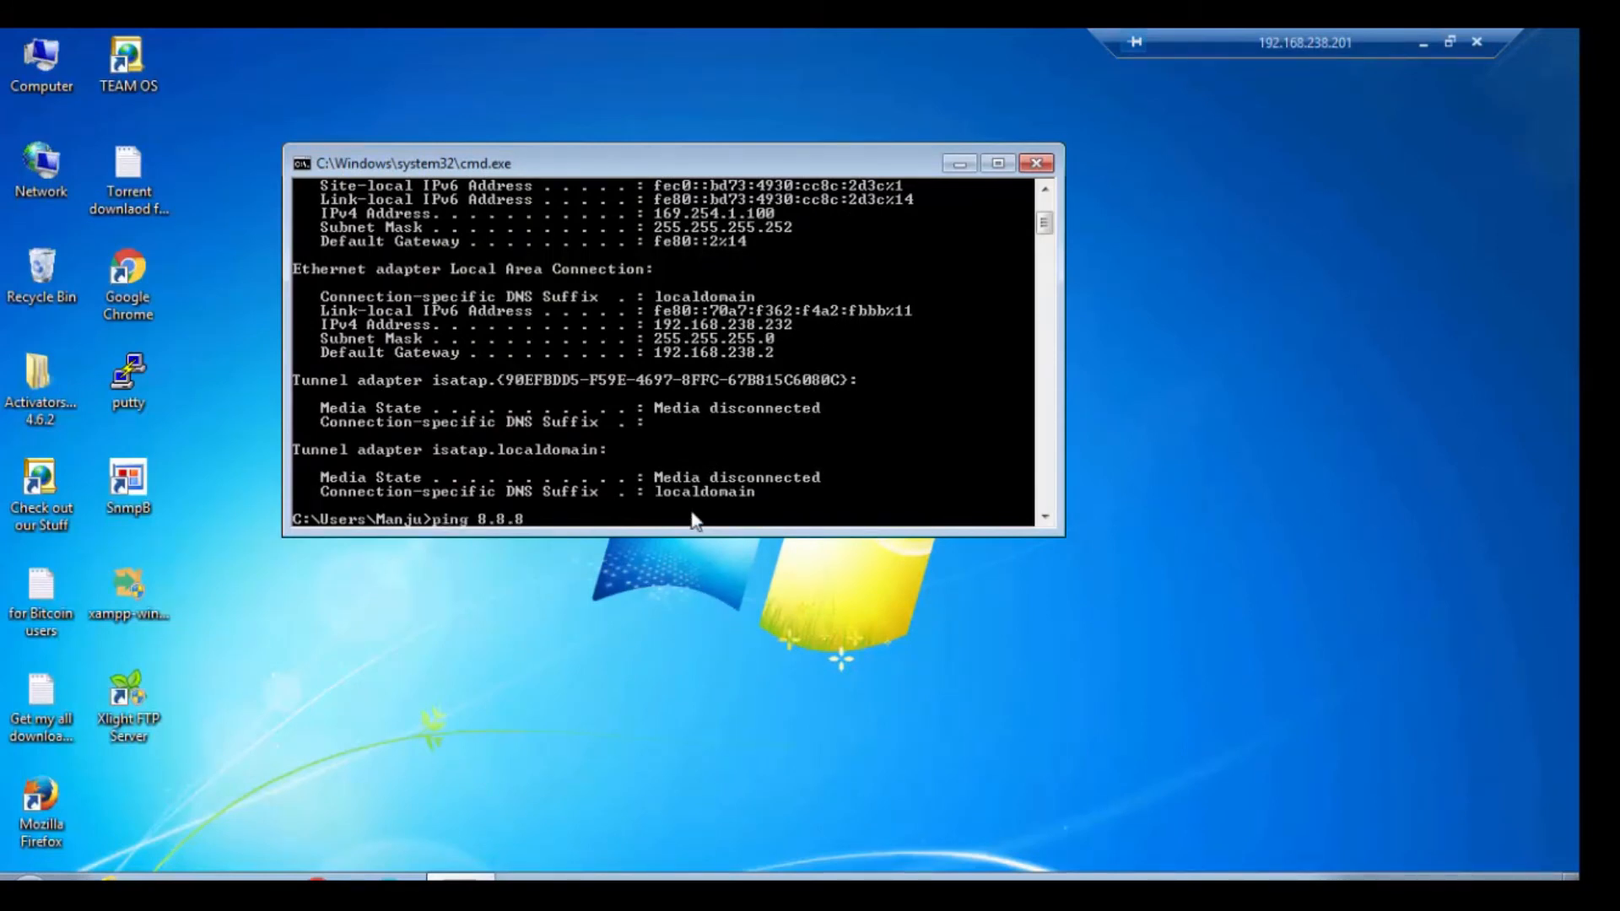
key("Return")
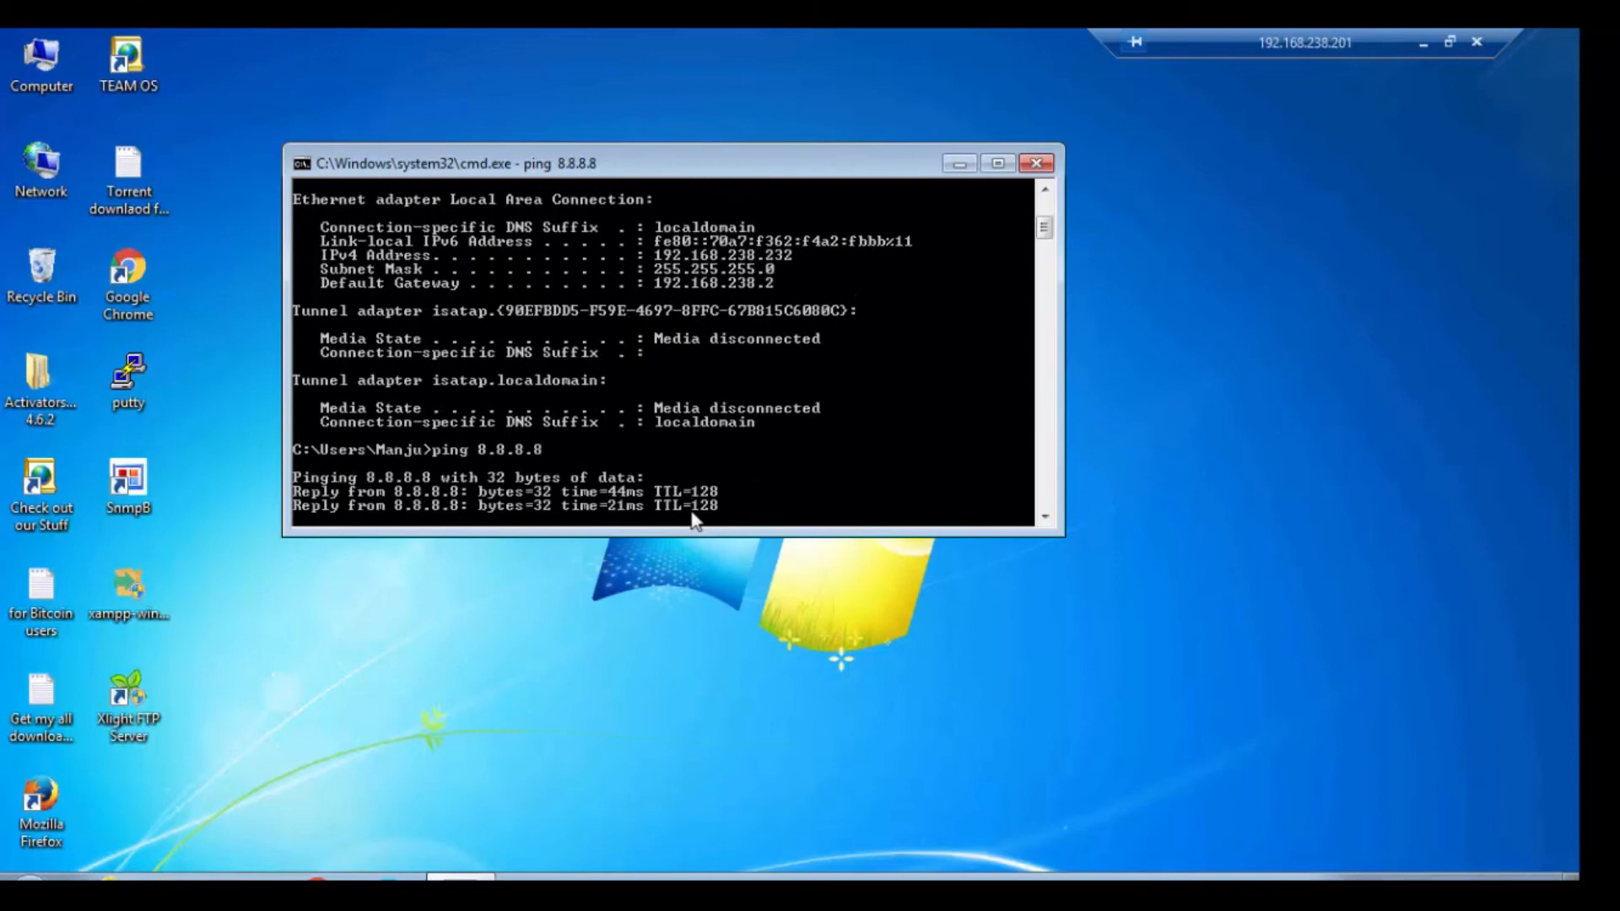
left_click(355, 794)
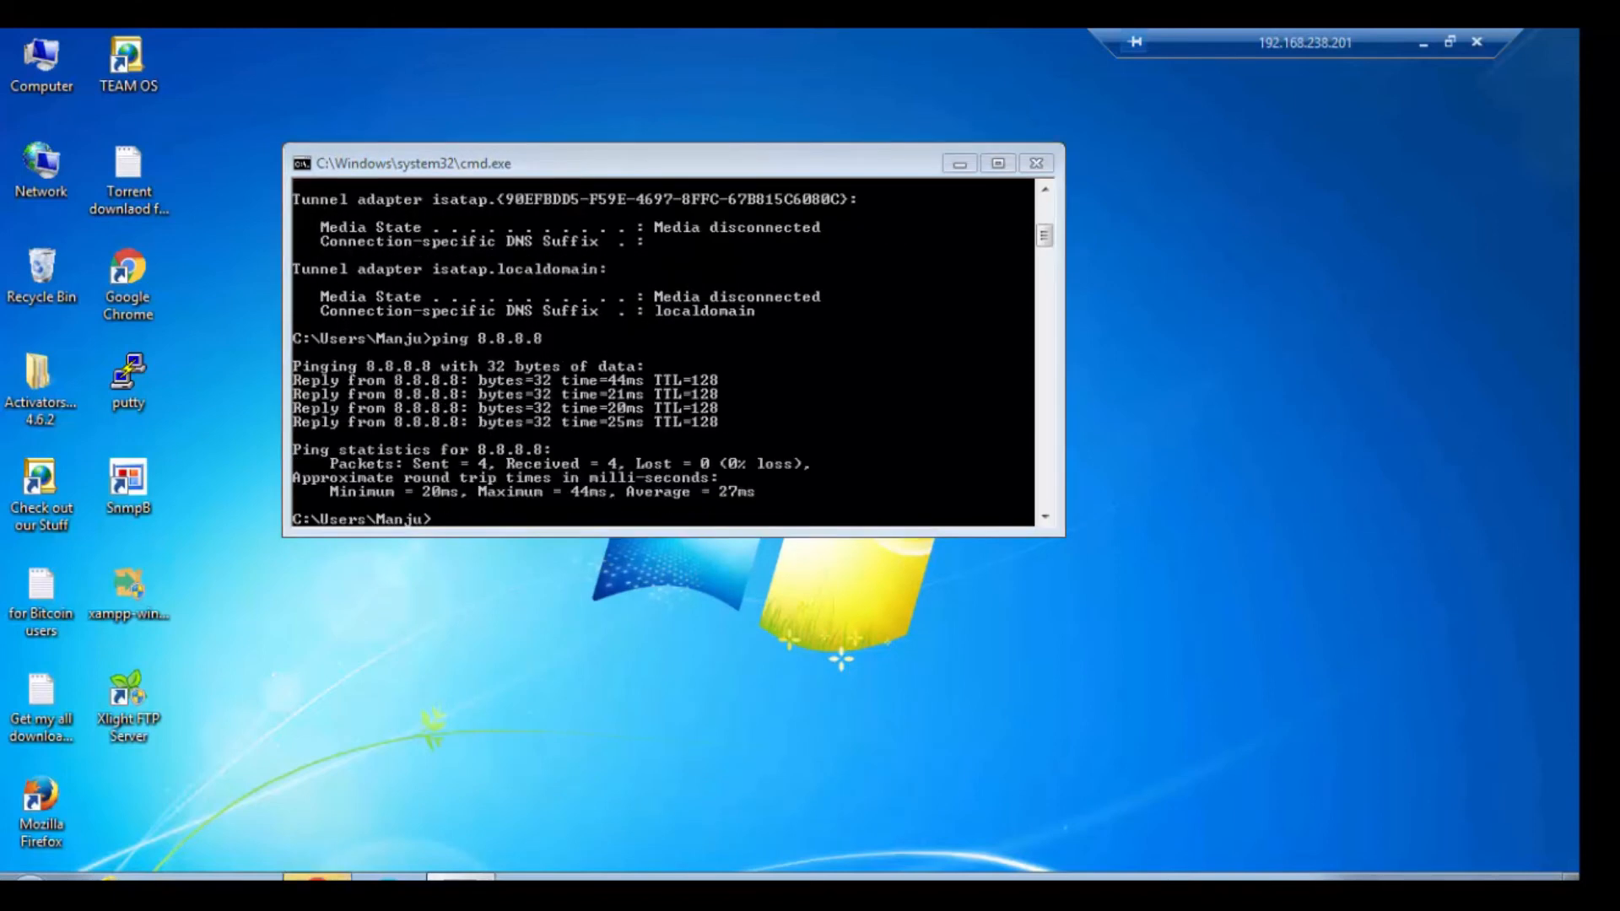
In Chrome, search cnn and twitter in separate tabs and load facebook.com in a third.
left_click(535, 115)
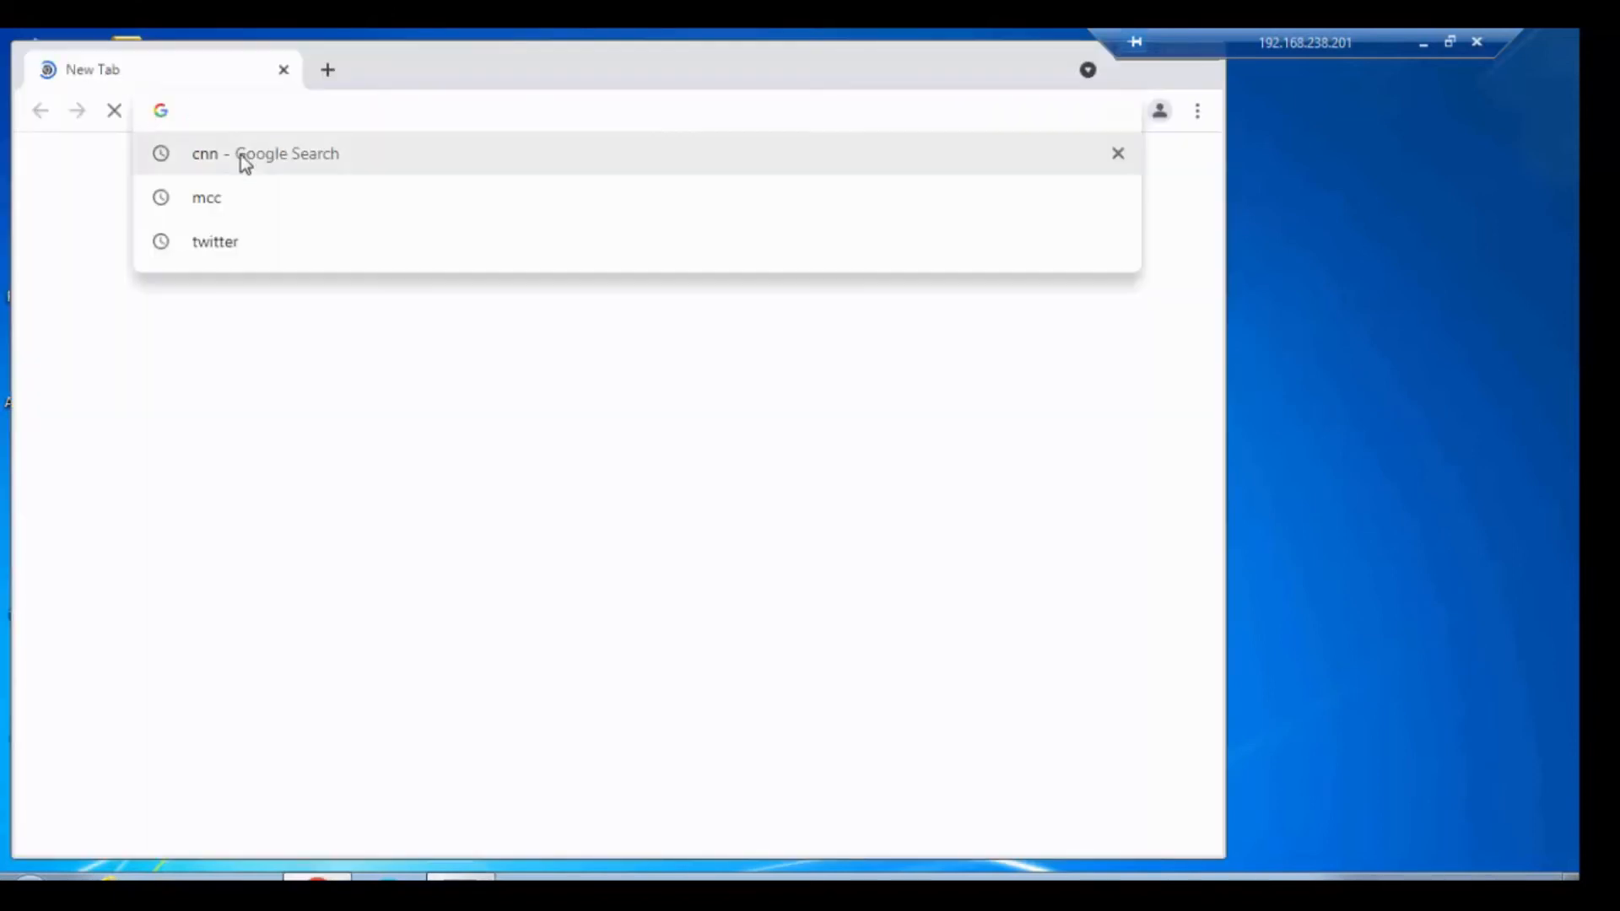
left_click(205, 160)
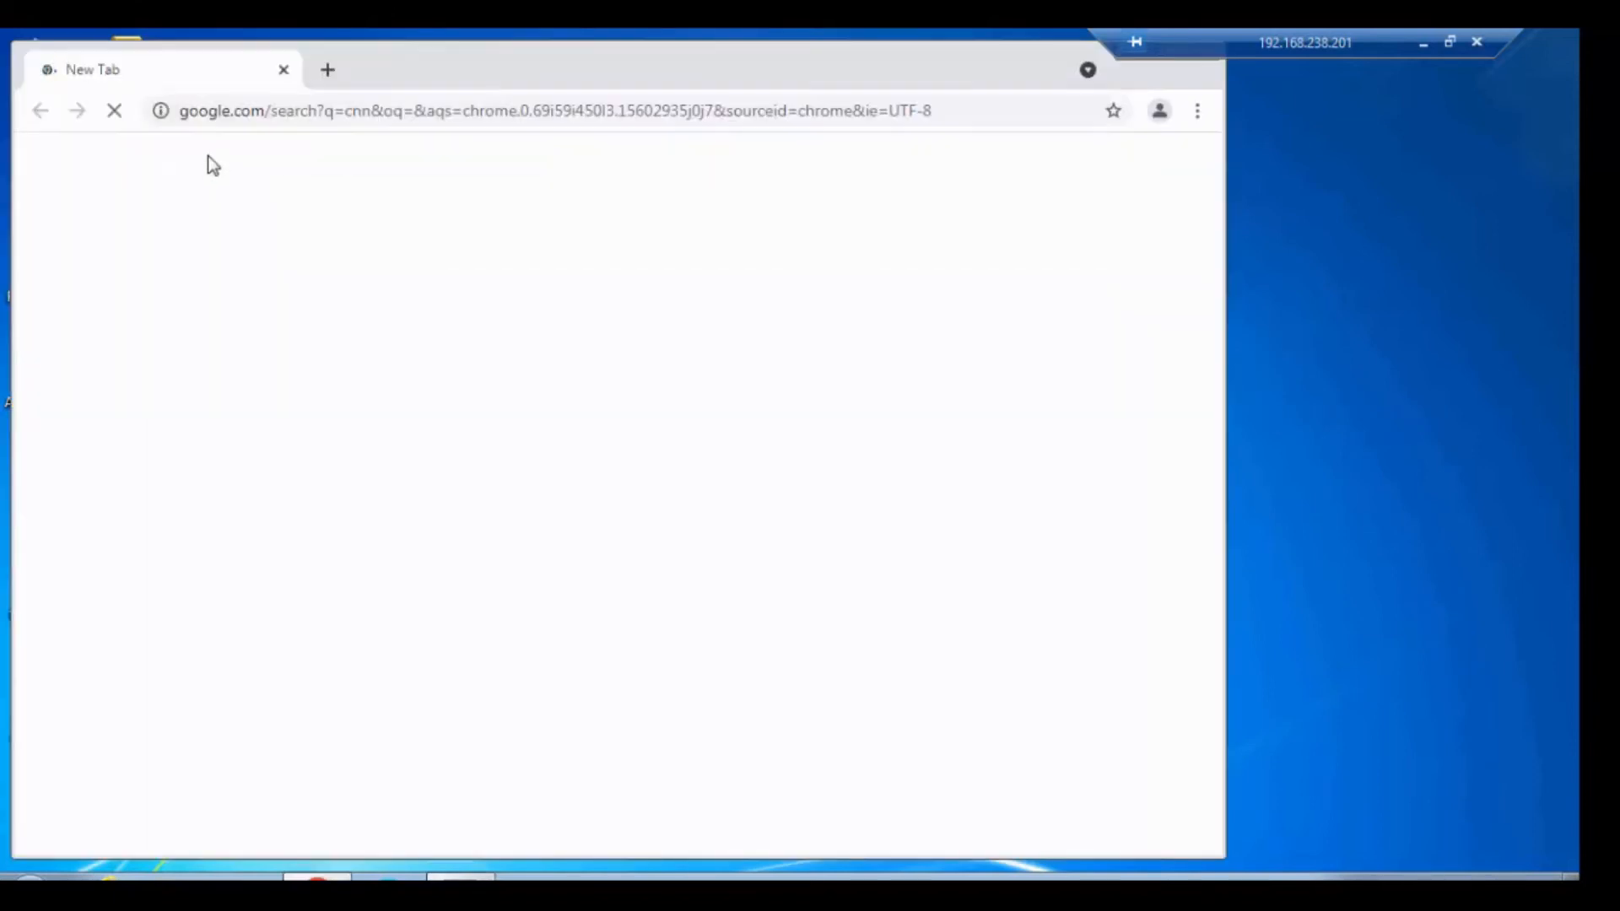
left_click(325, 73)
left_click(226, 251)
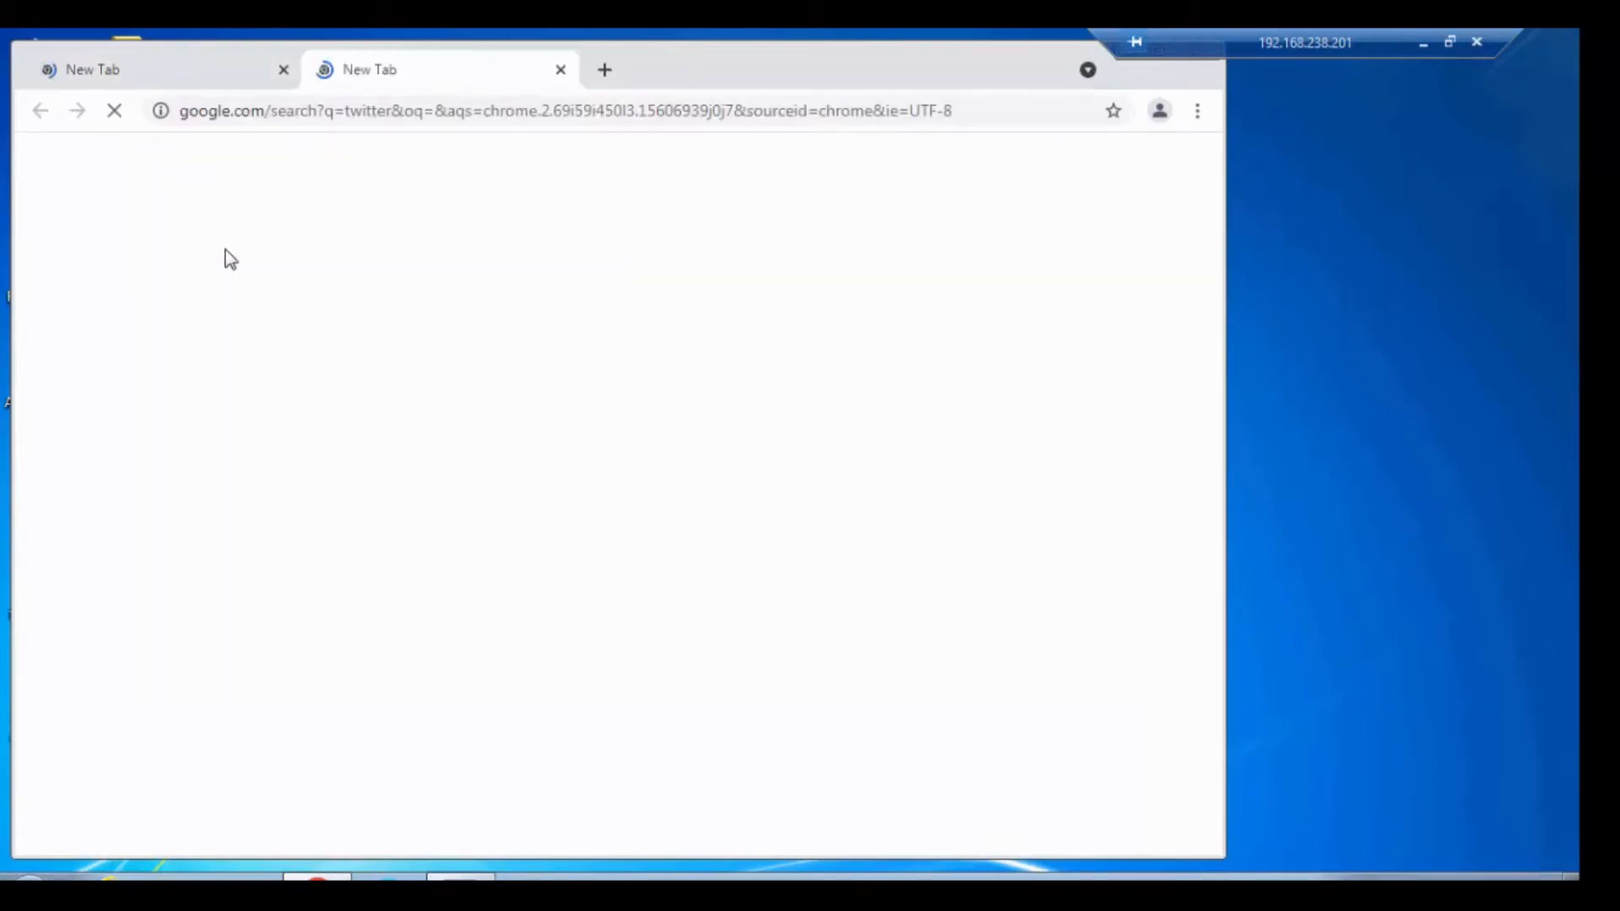
key("ctrl+t")
type("facebook.com")
key("Return")
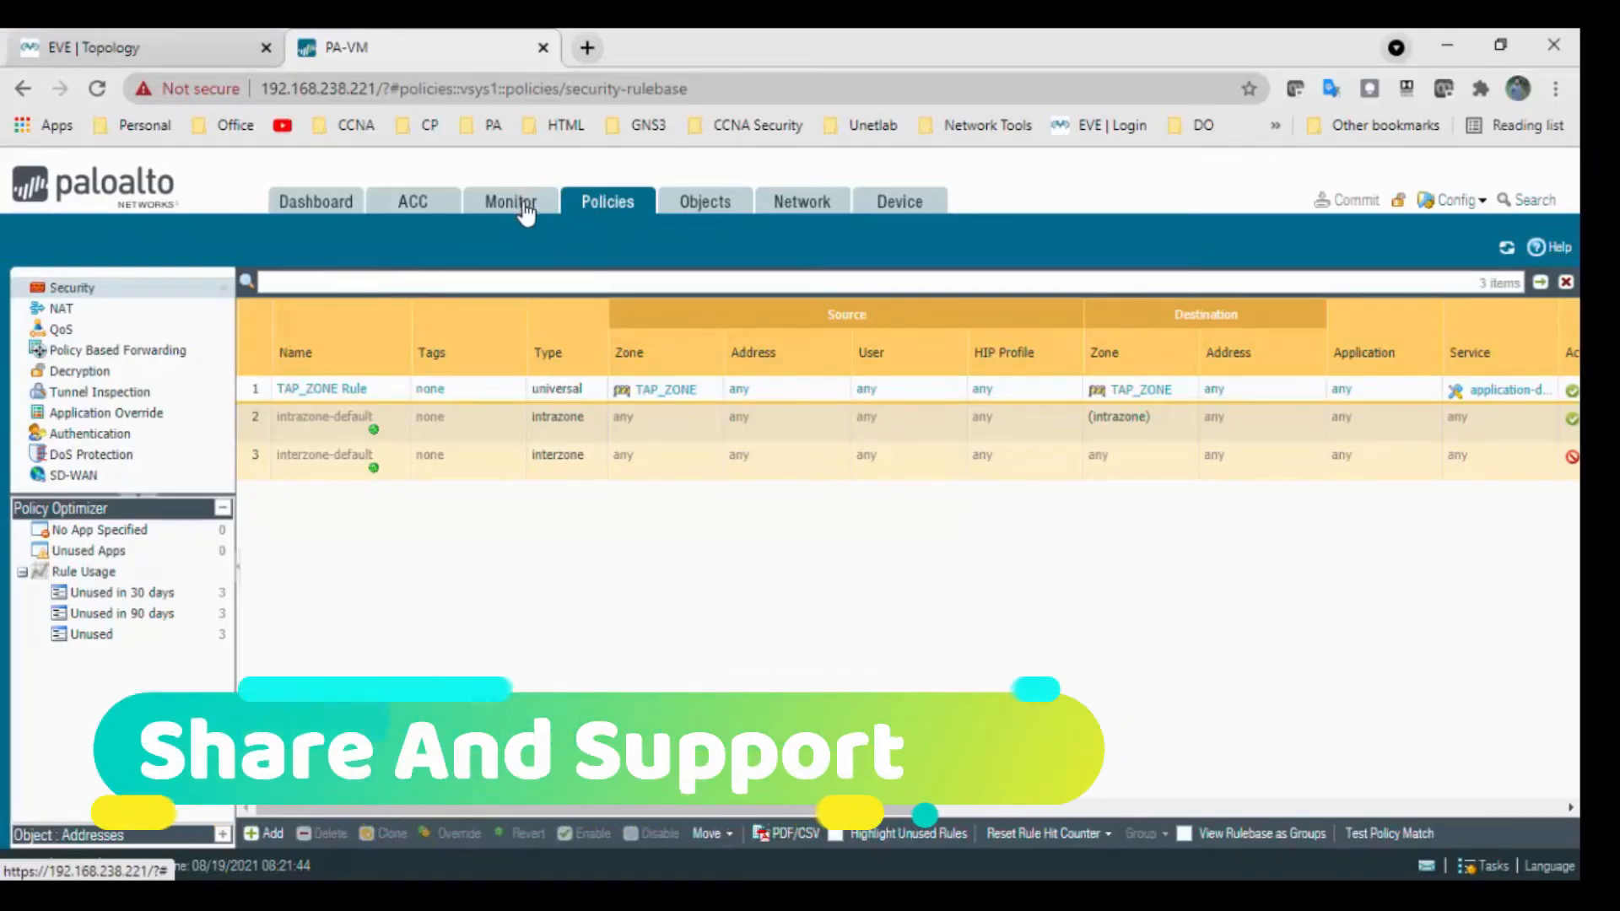
Open Monitor > Session Browser and widen the Source, Destination and Rule columns to show TAP_ZONE Rule sessions.
left_click(524, 207)
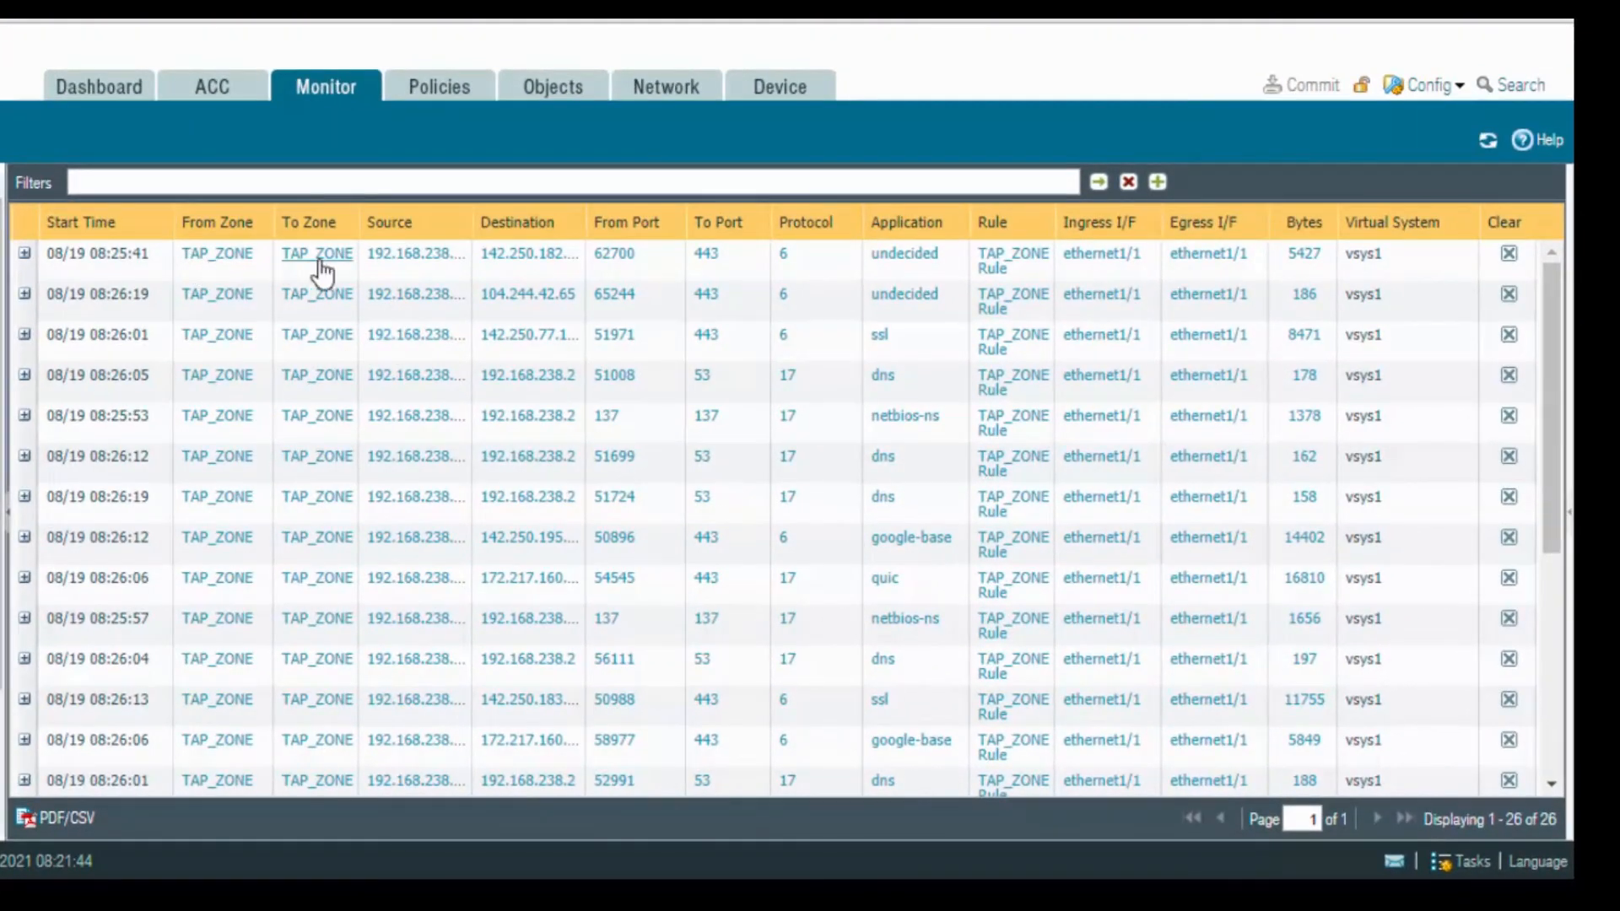
left_click_drag(473, 226, 514, 229)
left_click_drag(614, 222, 679, 223)
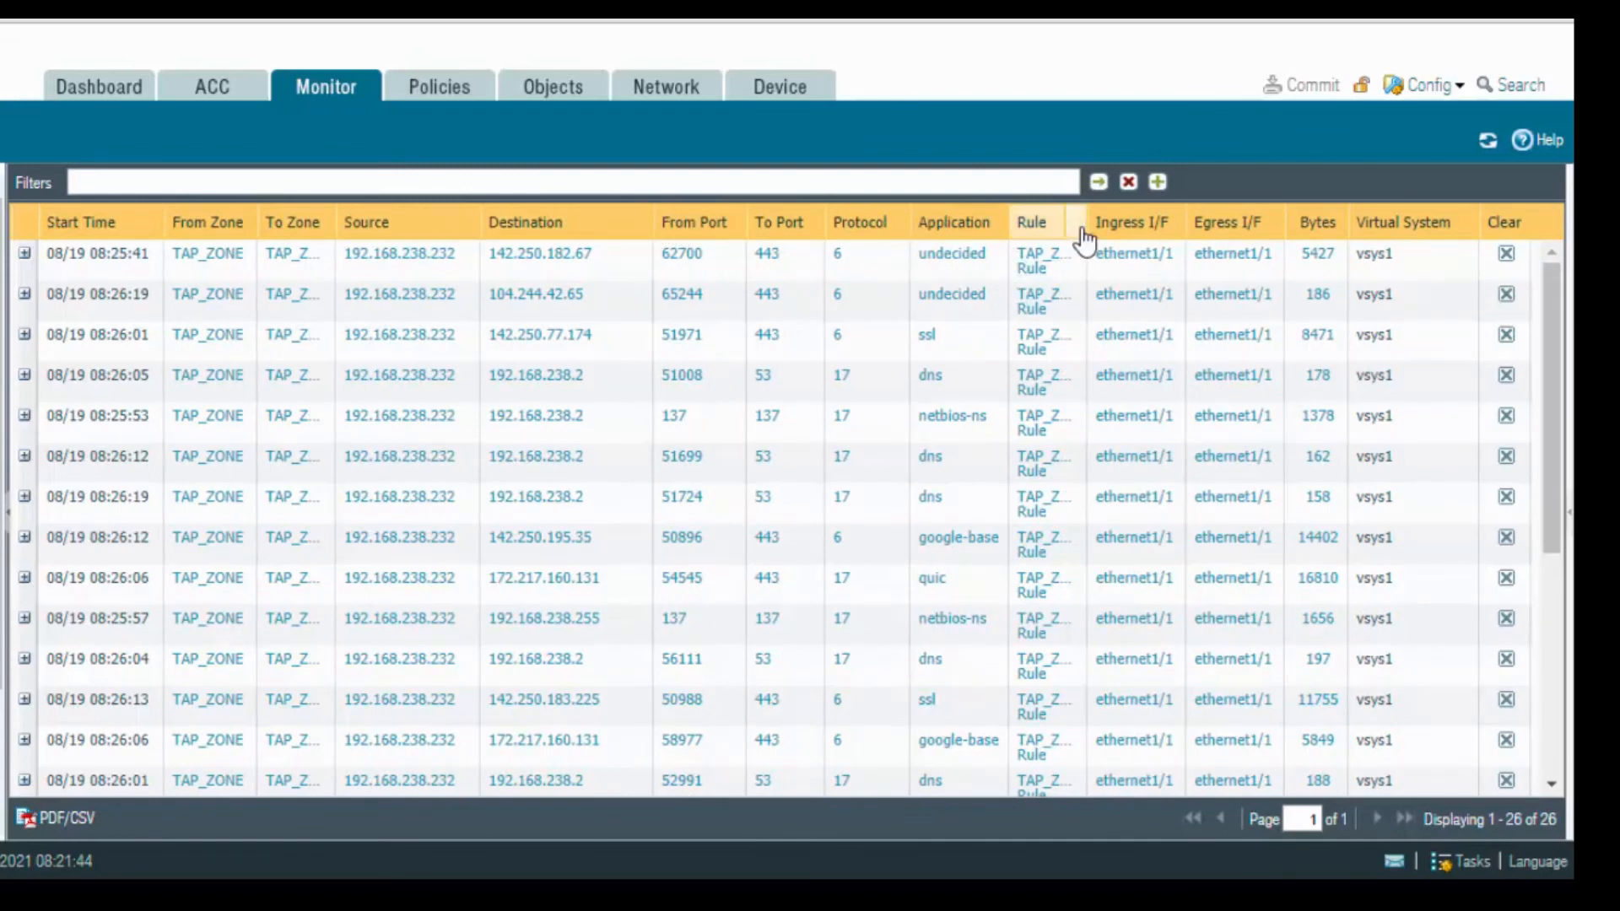
left_click_drag(1093, 213, 1192, 214)
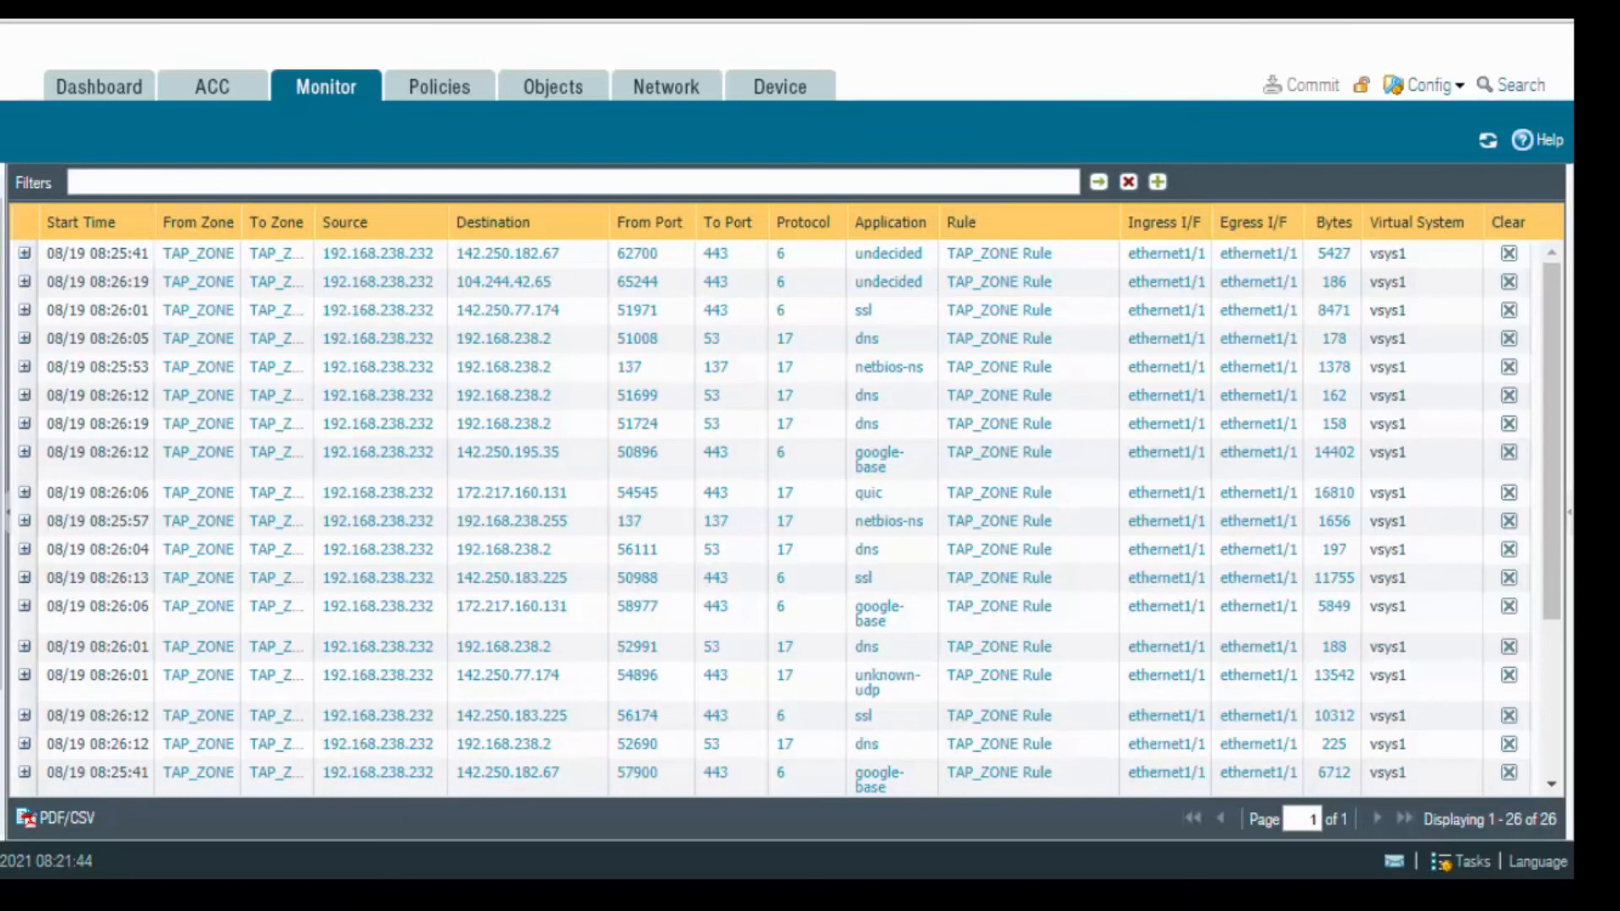
left_click(523, 896)
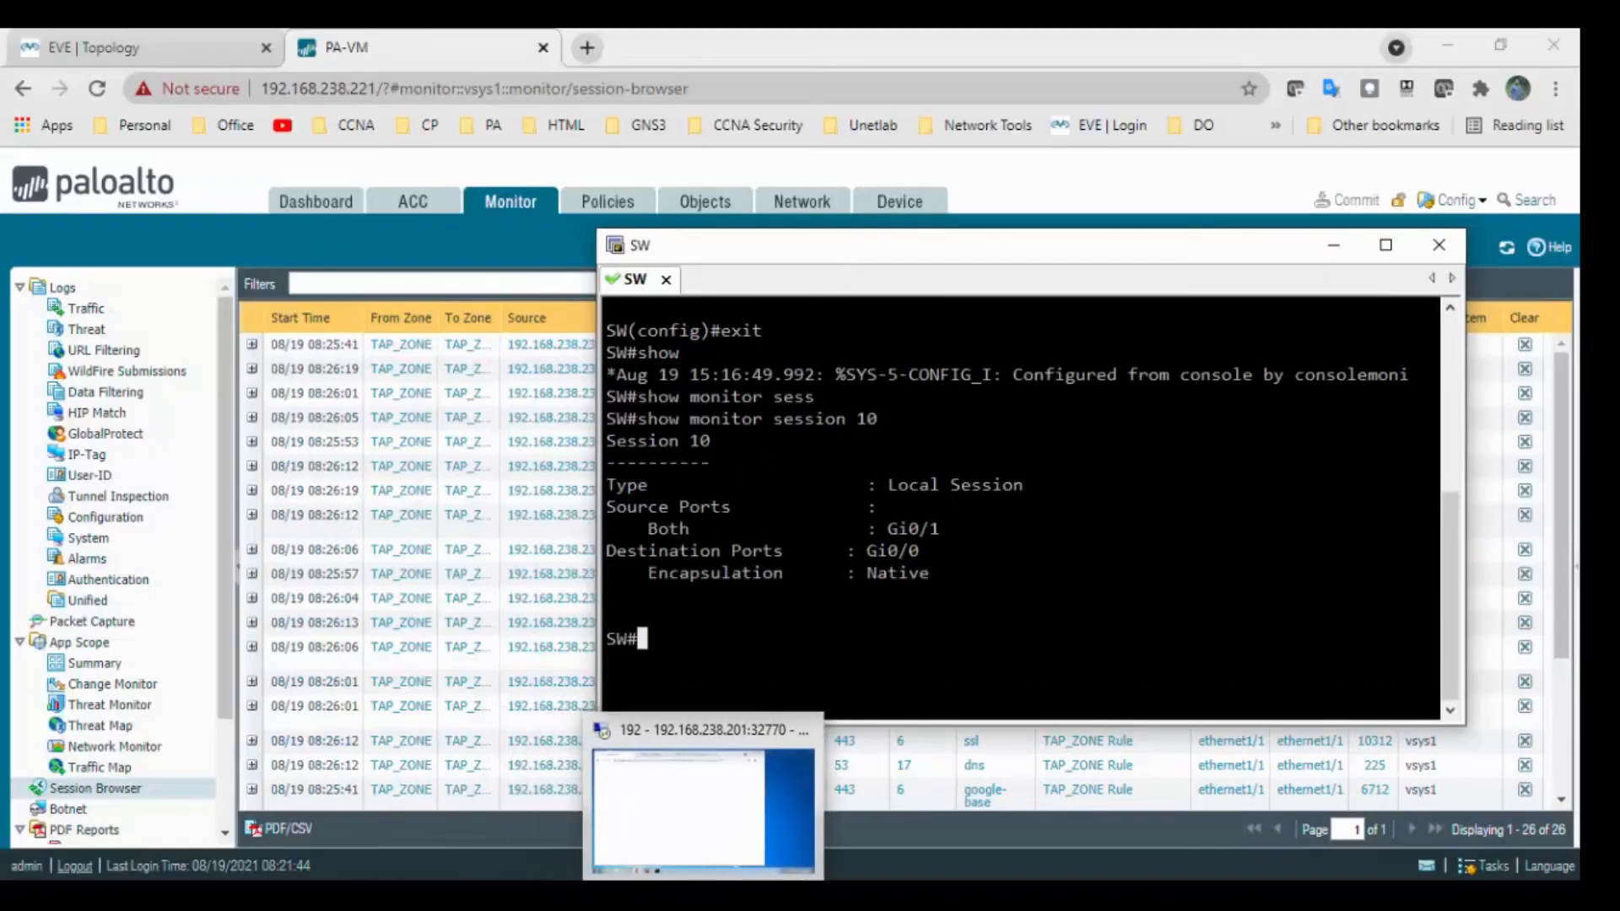
List all firewall sessions with 'show session all' in the full-screen Palo Alto console.
left_click(711, 788)
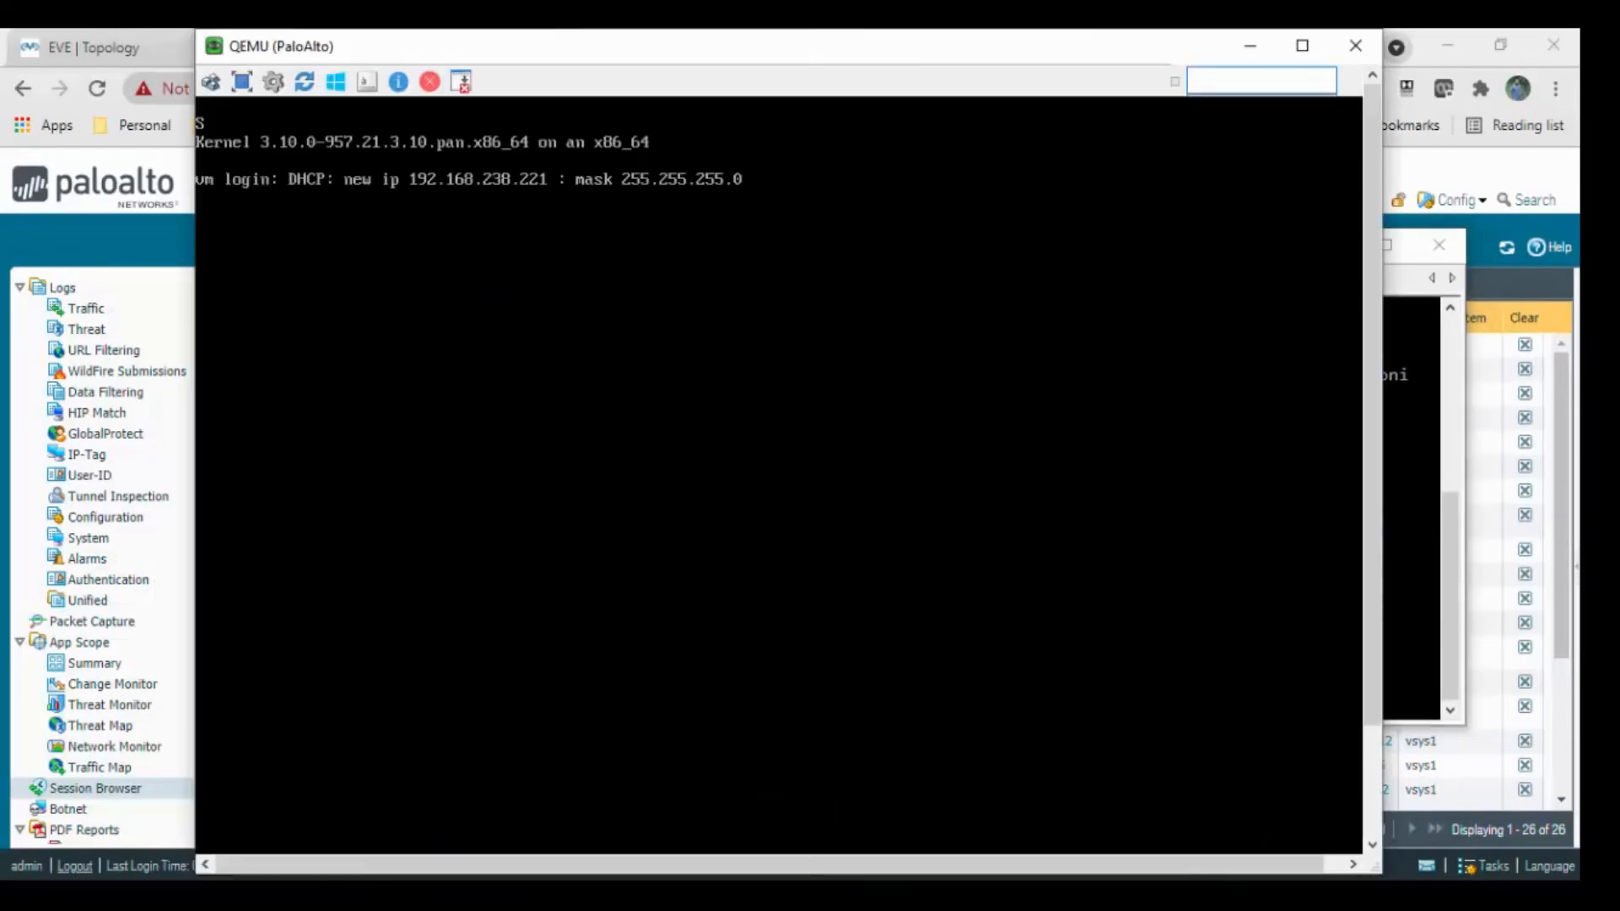
left_click(1303, 47)
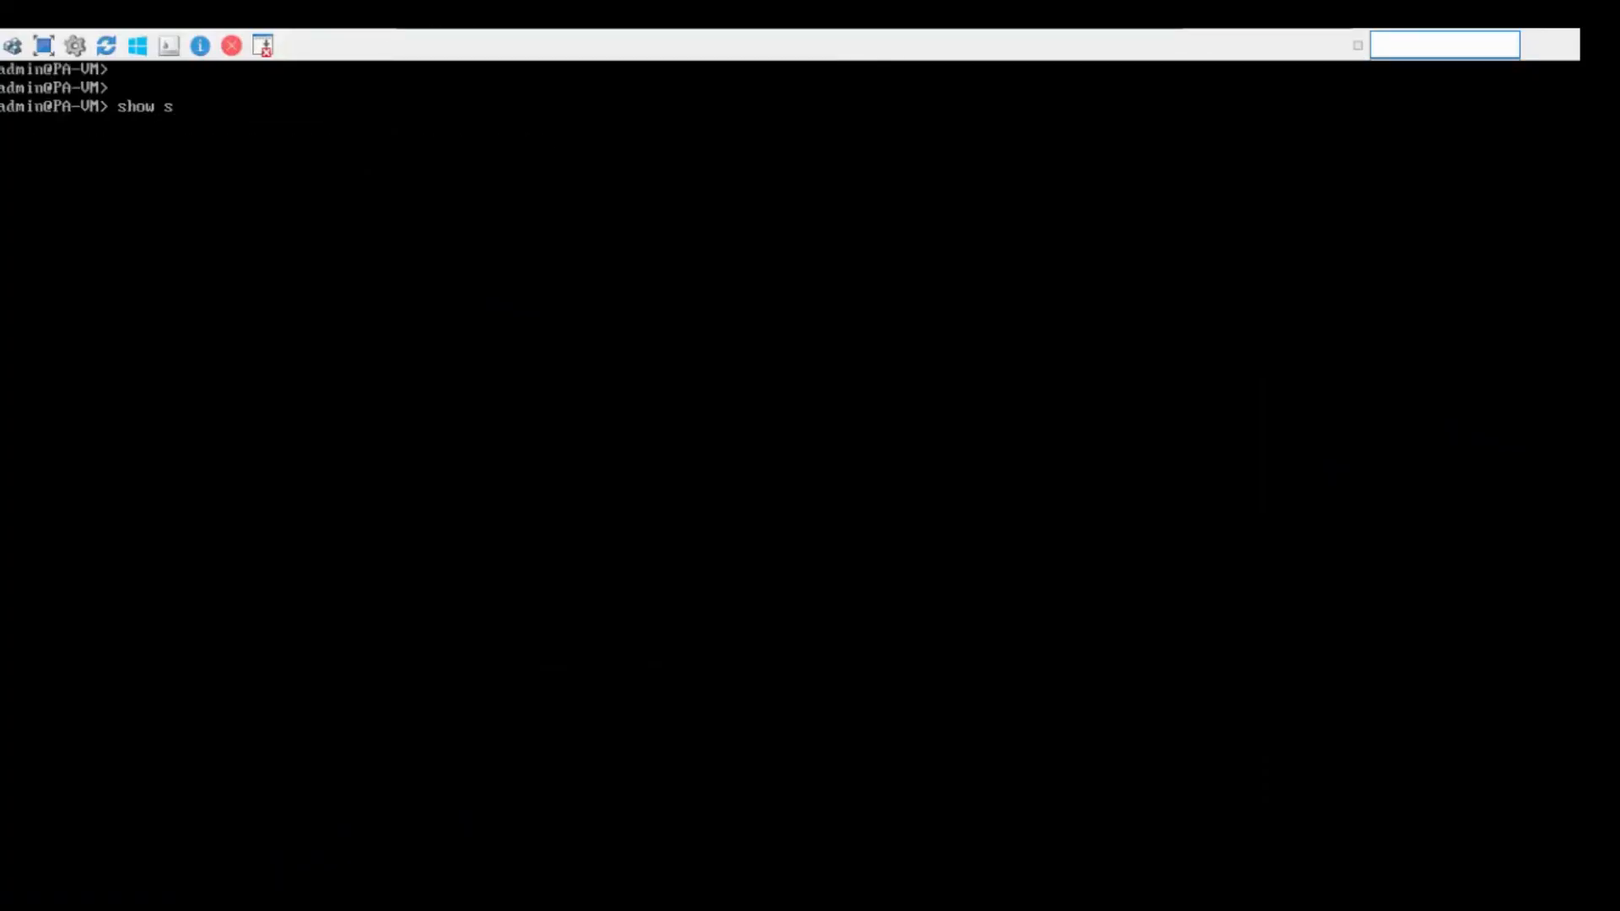
type("ession all")
key("Return")
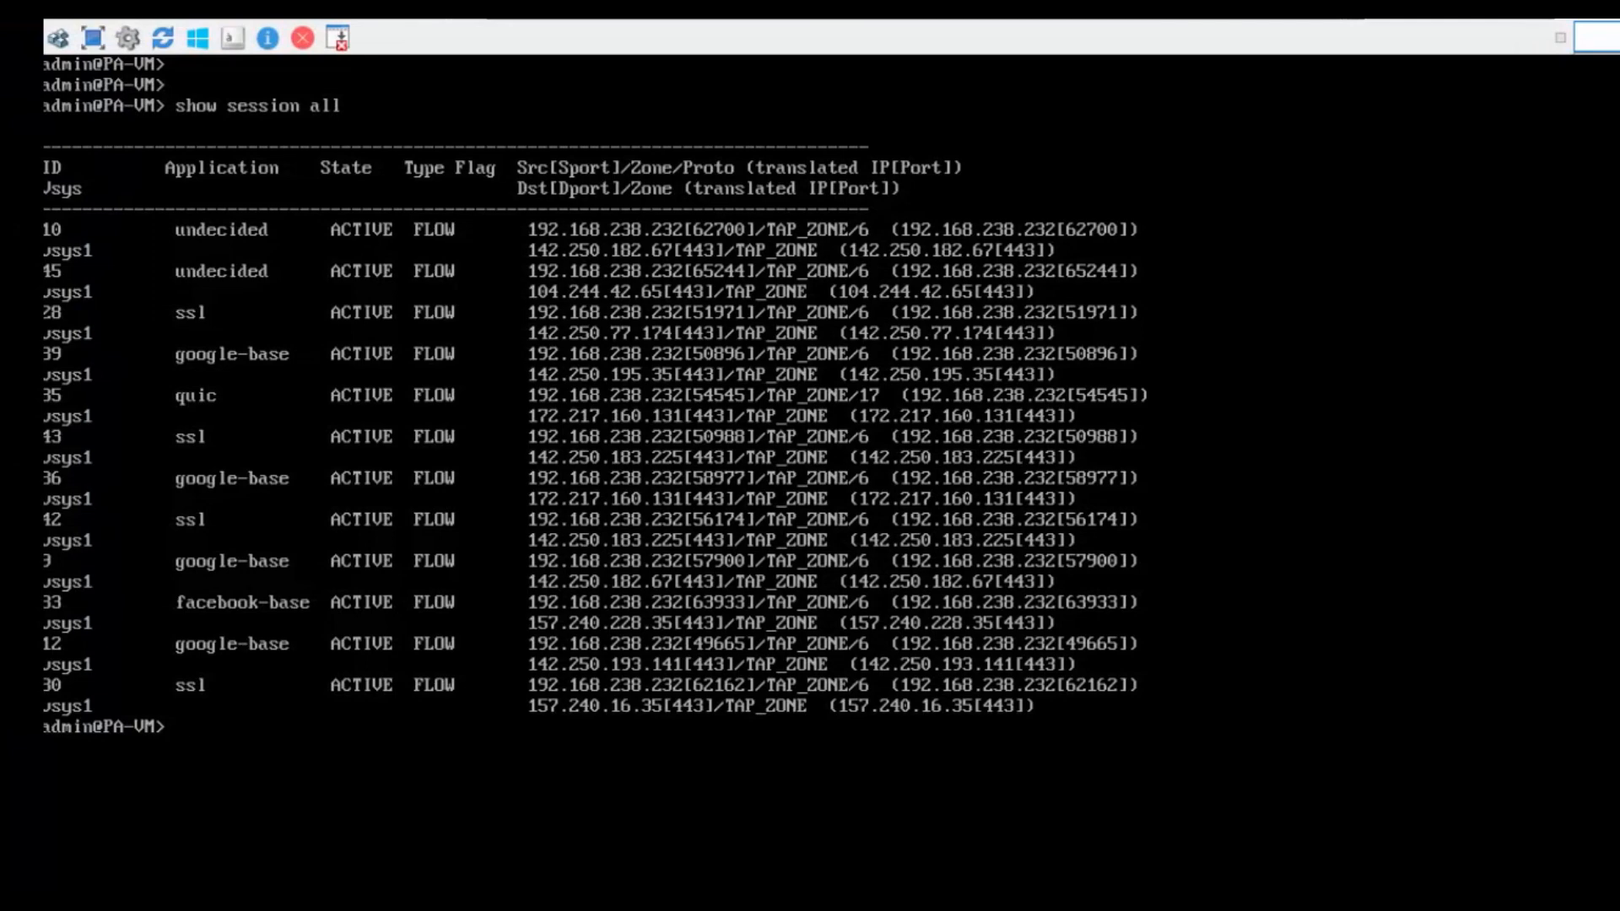
Show session 10's details: 192.168.238.232 to 142.250.182.67:443 matching TAP_ZONE Rule.
key("Up")
key("BackSpace")
key("BackSpace")
key("BackSpace")
type("is ")
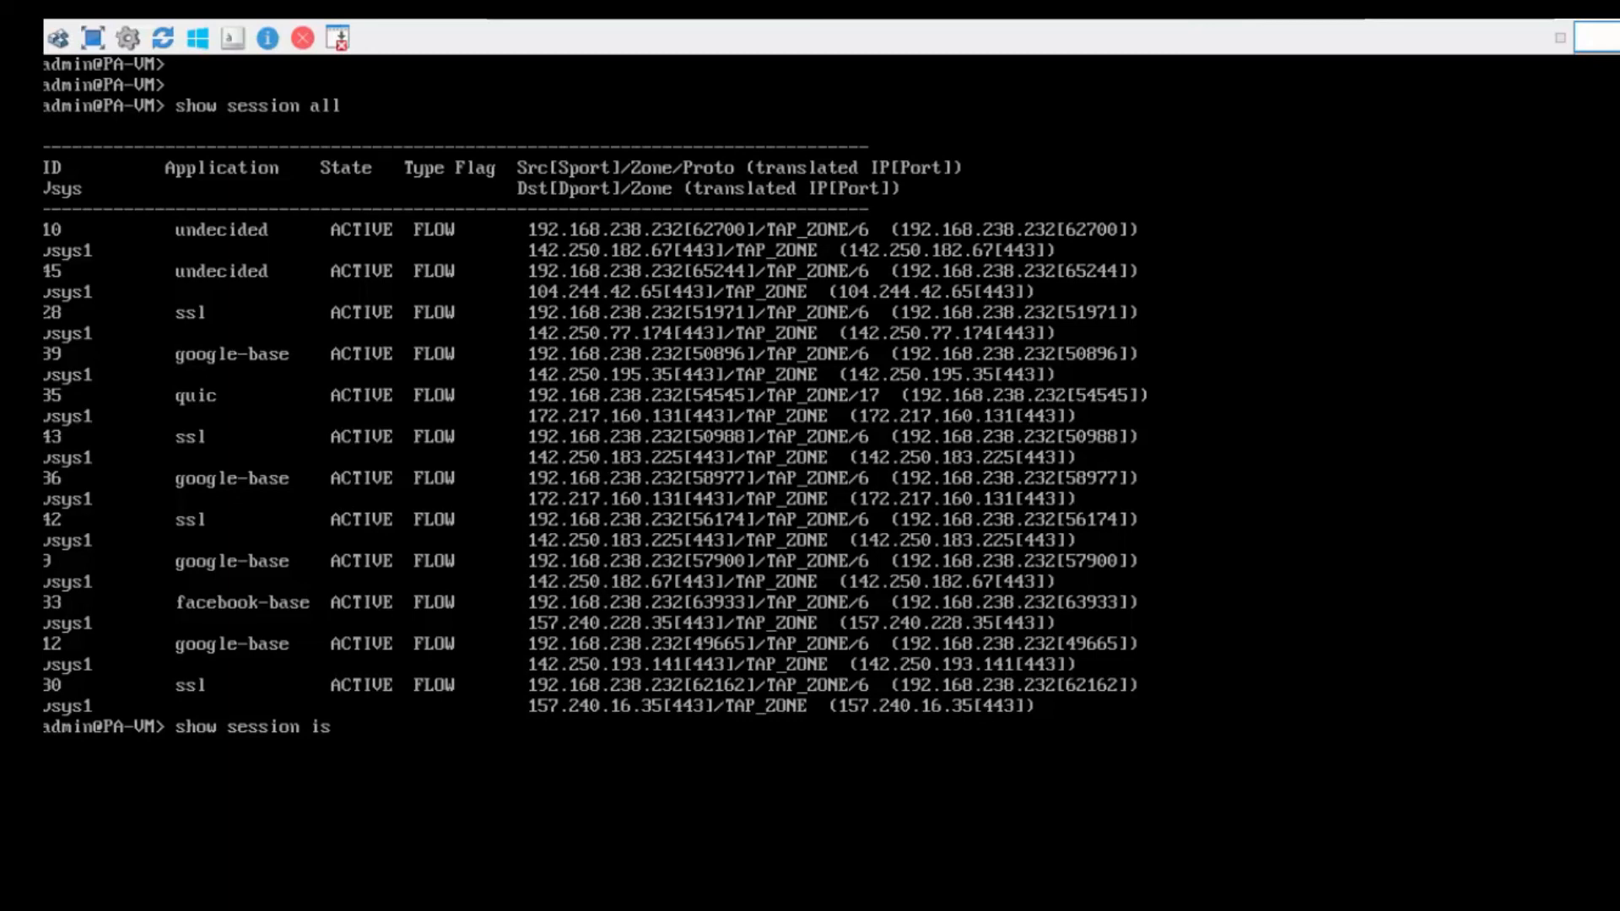
type("d 10")
key("Return")
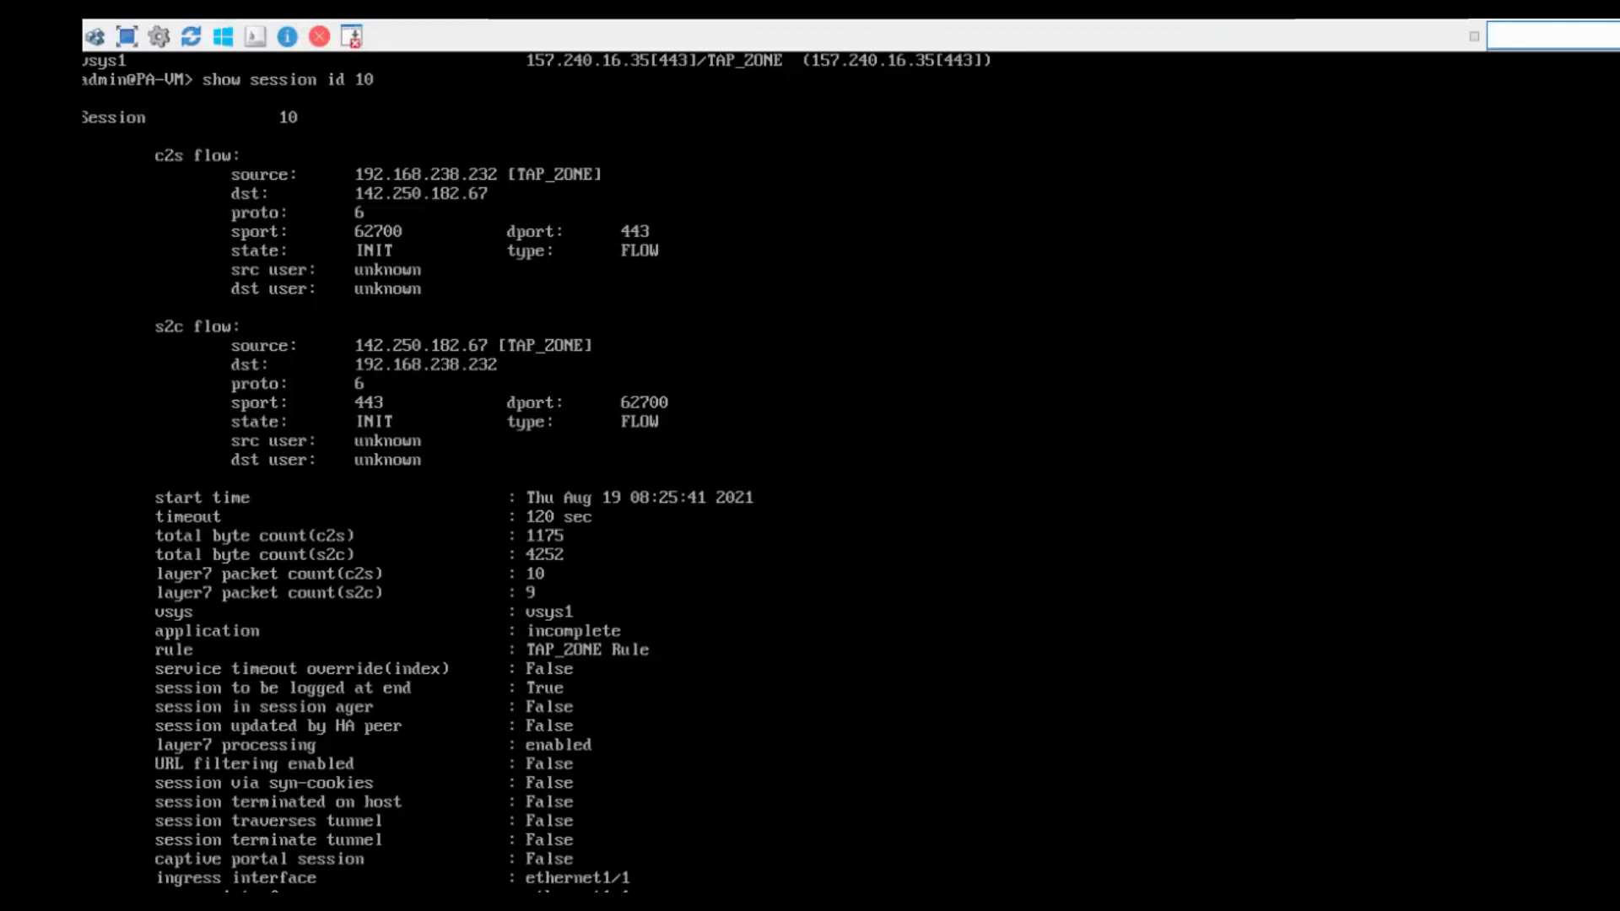
Minimize the console, expand session 10 in the session list, and return to the EVE topology.
mouse_move(1128, 27)
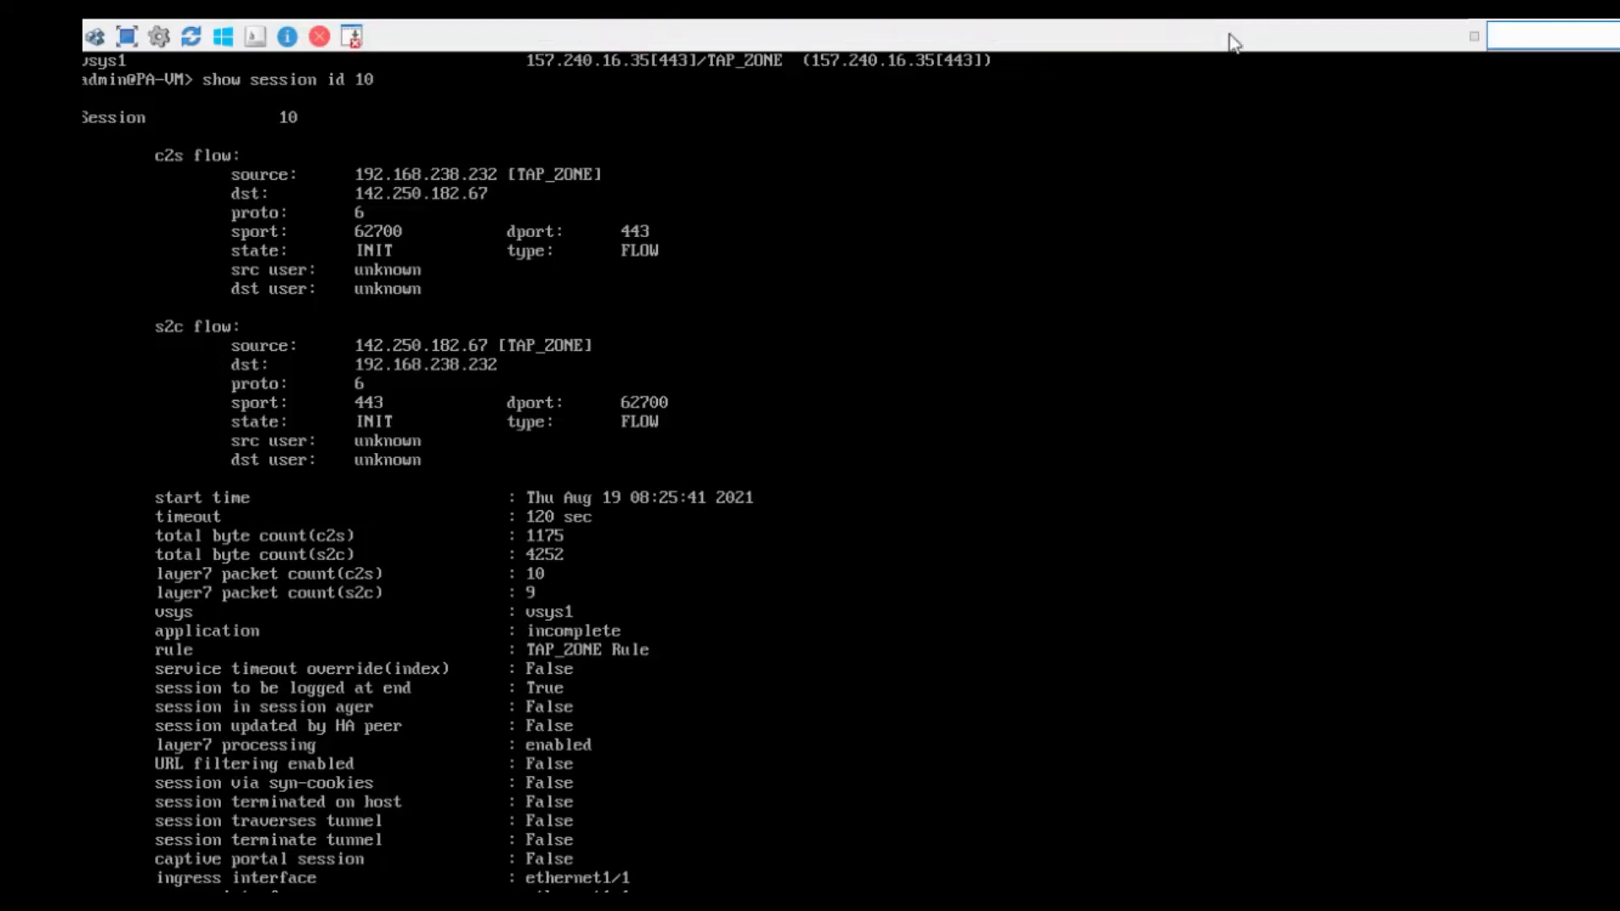
left_click(1232, 32)
left_click(341, 344)
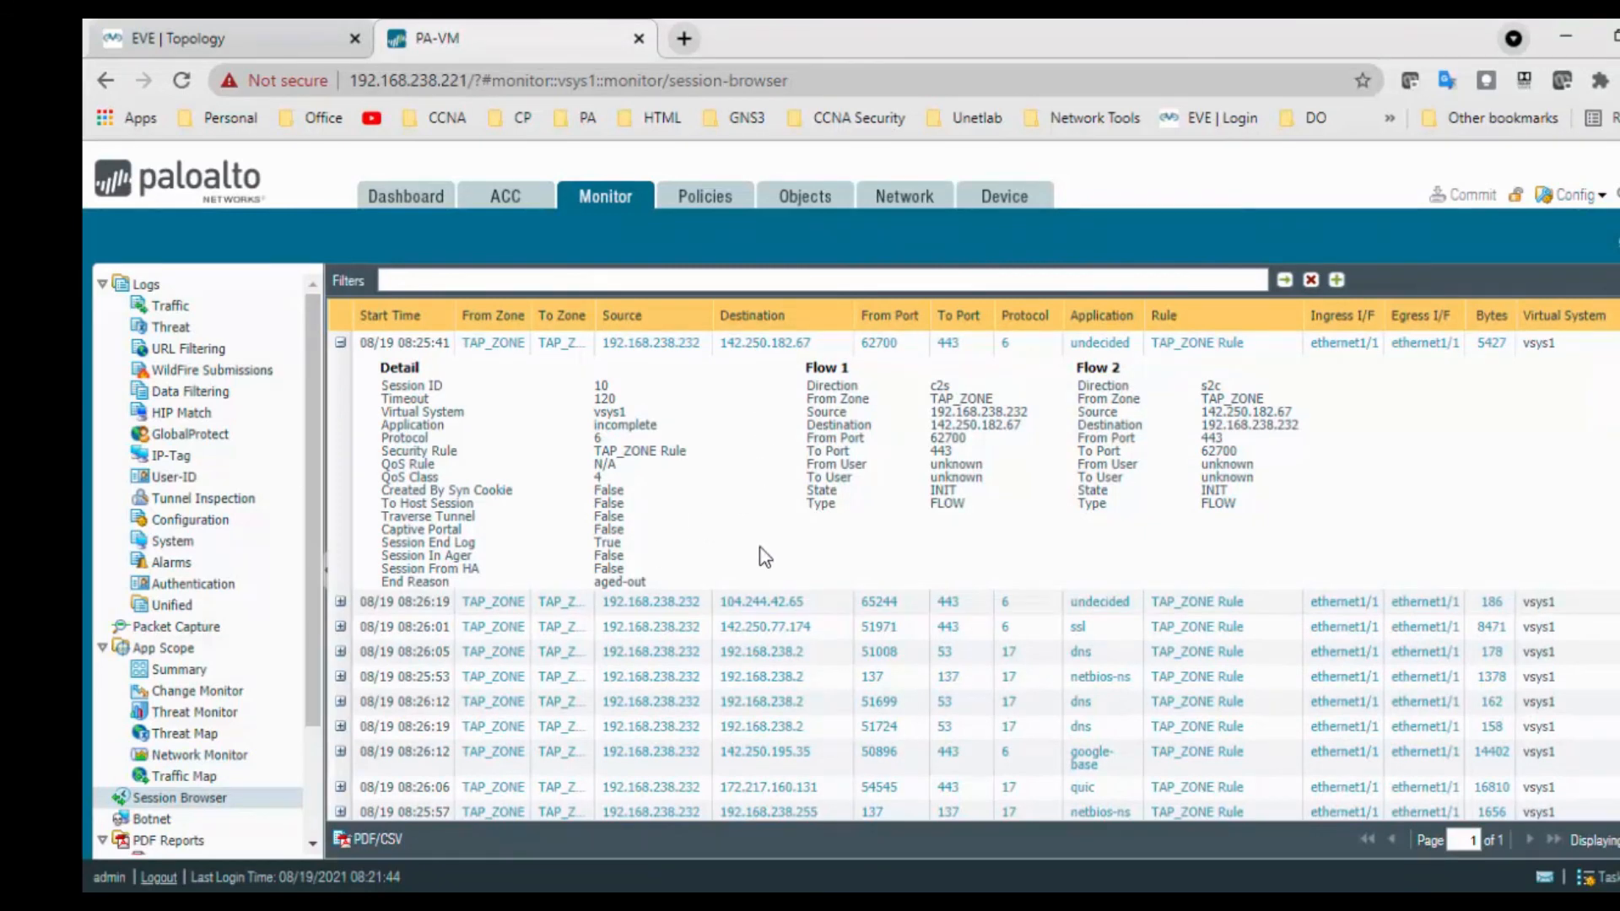
left_click(231, 43)
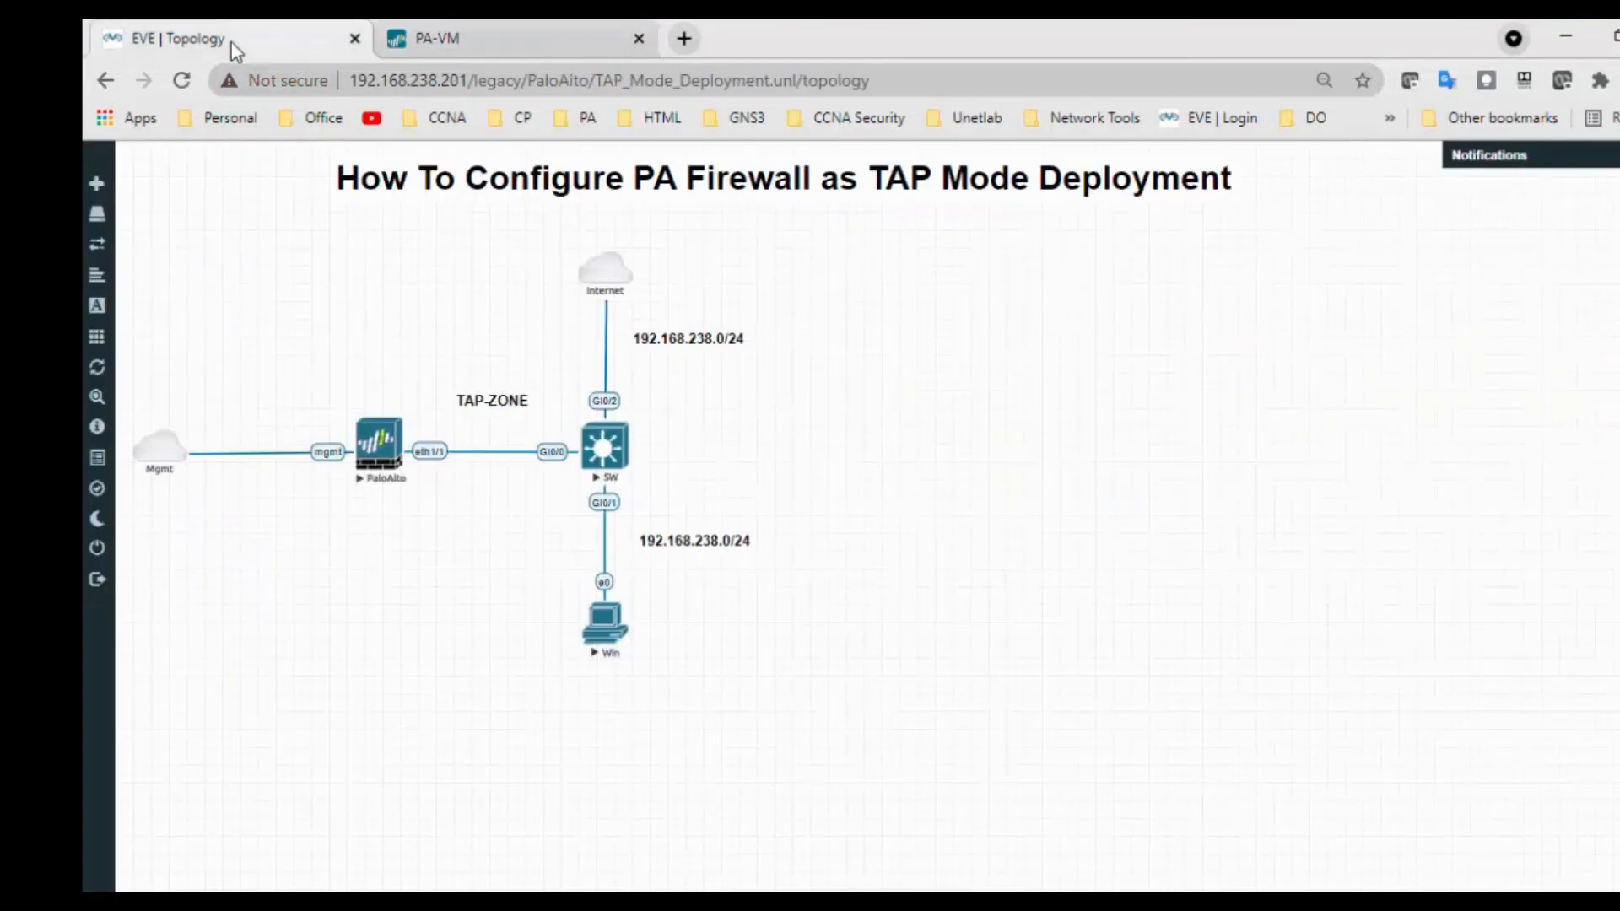